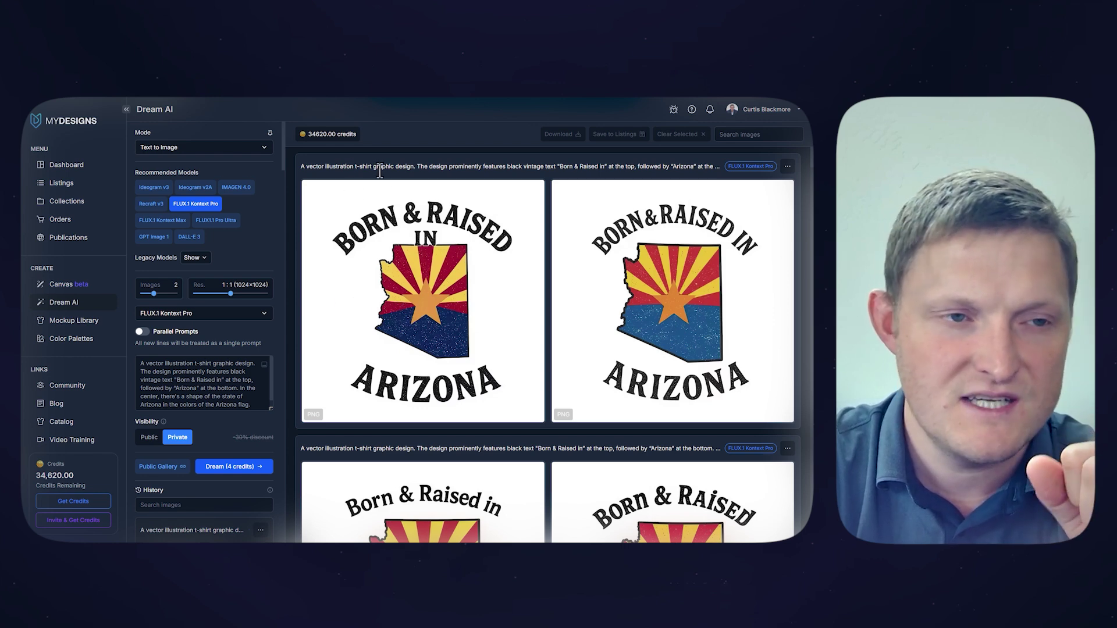
- Collapse the navigation sidebar to icons and keep the generation mode on Text to Image
{"action": "left_click", "coordinate": [125, 109]}
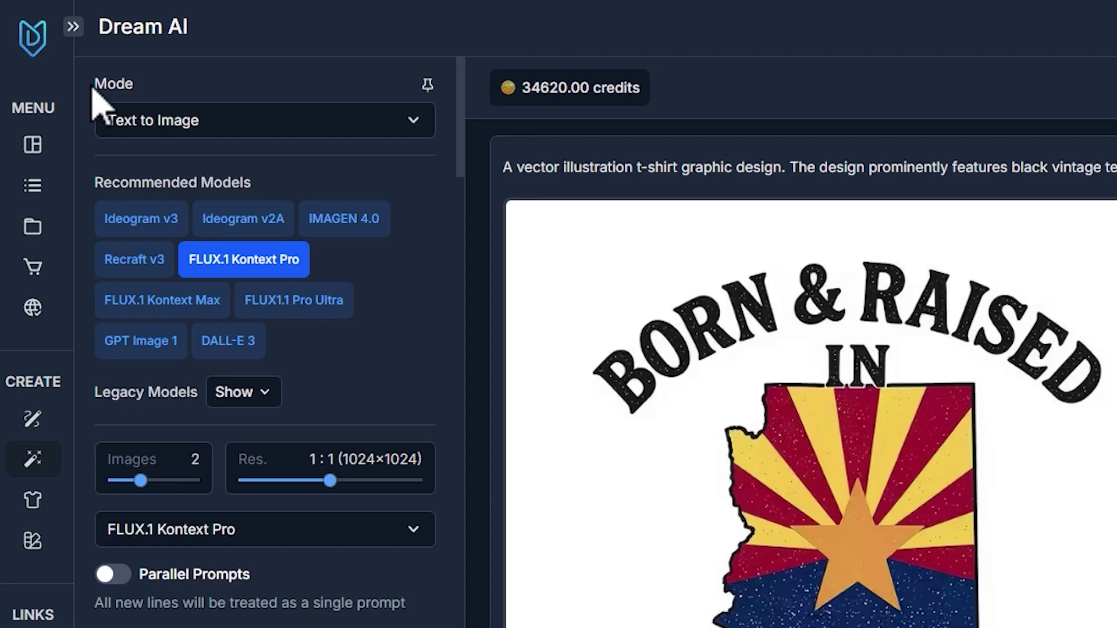
{"action": "left_click_drag", "start_coordinate": [64, 133], "coordinate": [110, 129]}
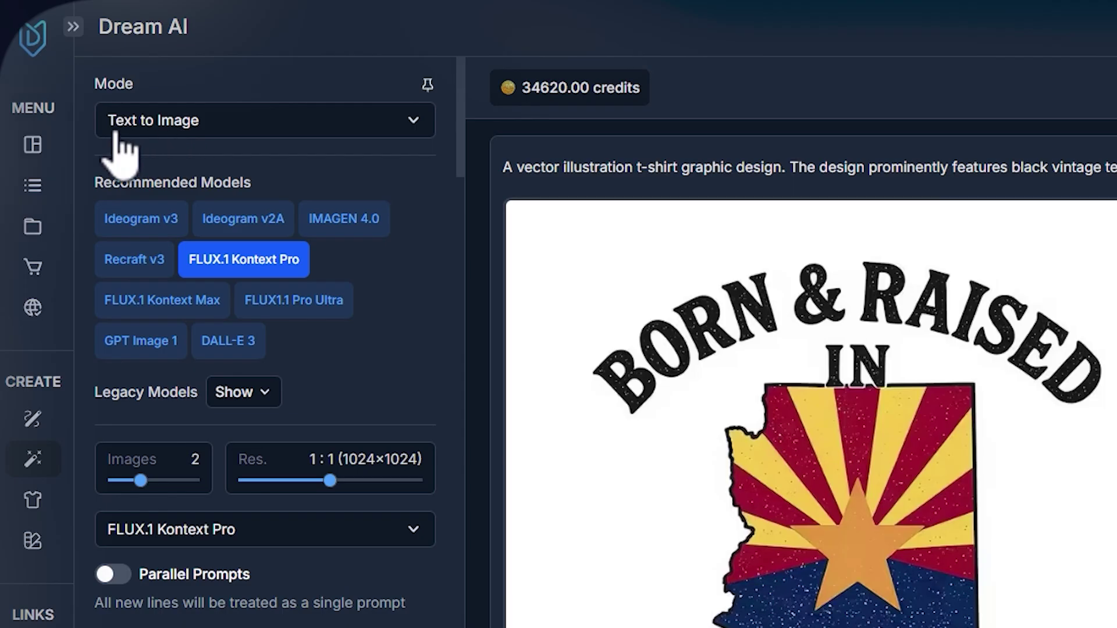
{"action": "left_click", "coordinate": [124, 129]}
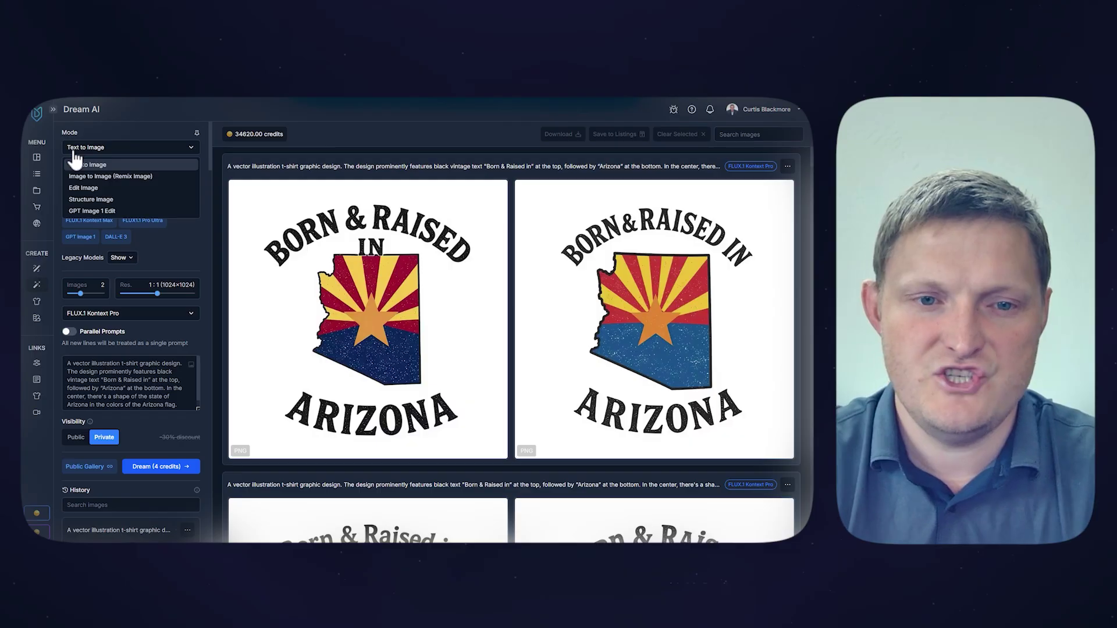
{"action": "left_click", "coordinate": [227, 175]}
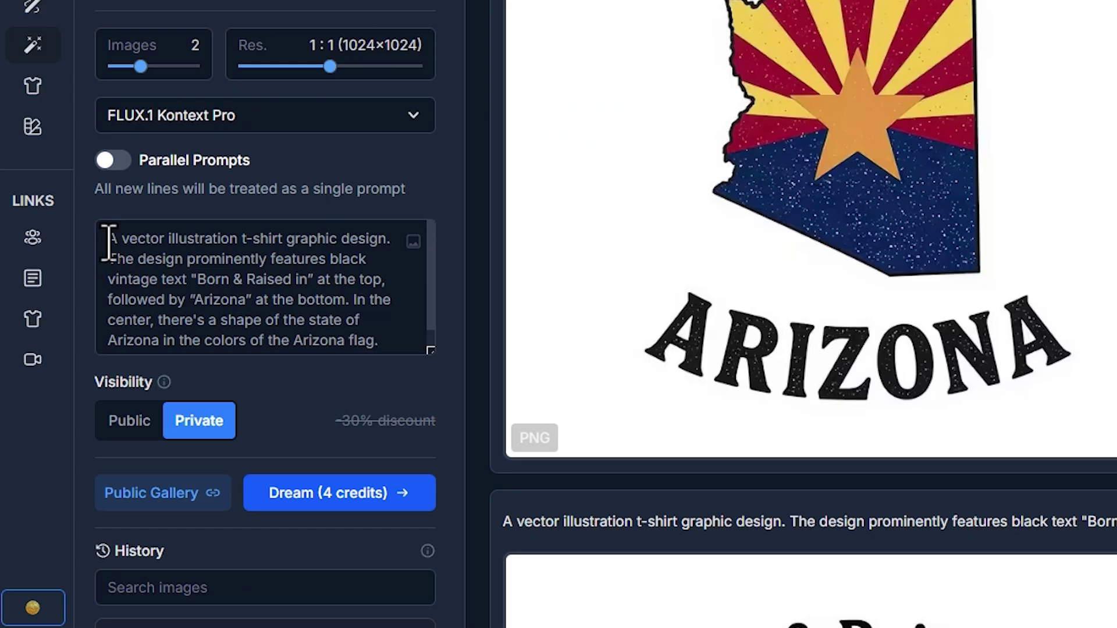
- Switch Visibility to Public and then back to Private, leaving the cost at 4 credits
{"action": "left_click_drag", "start_coordinate": [67, 364], "coordinate": [191, 412]}
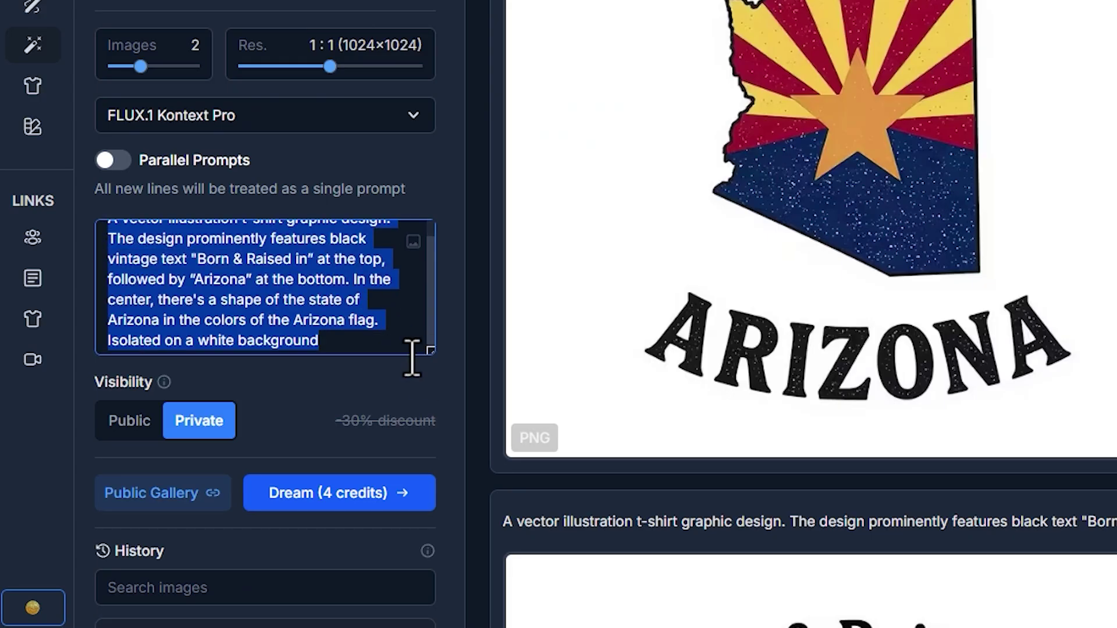
{"action": "scroll", "coordinate": [367, 318], "scroll_direction": "up", "scroll_amount": 5}
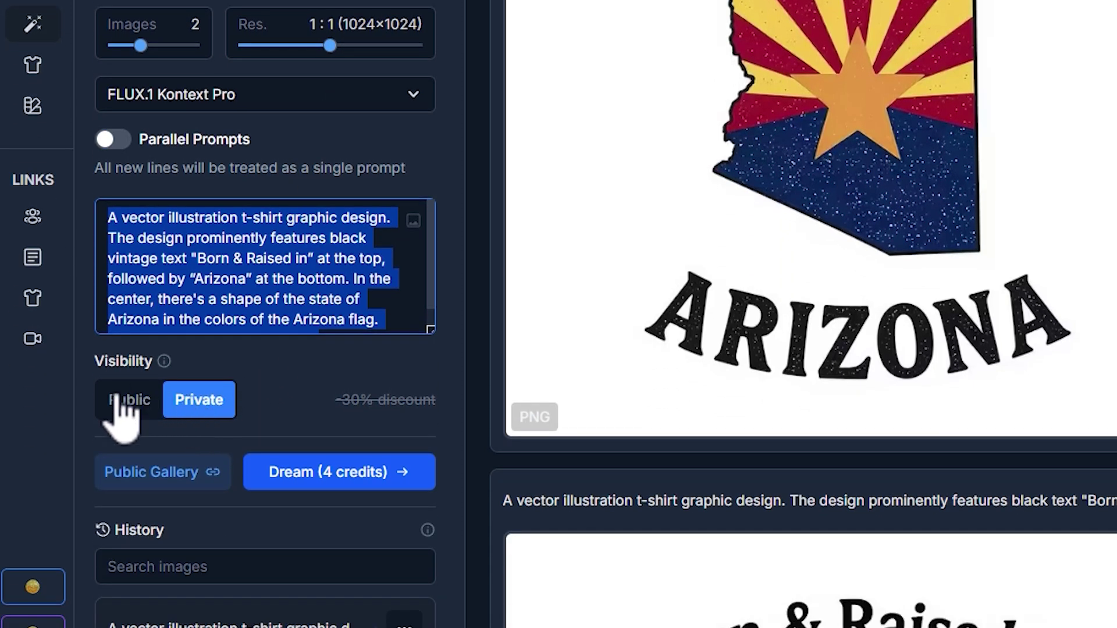
{"action": "left_click", "coordinate": [142, 401]}
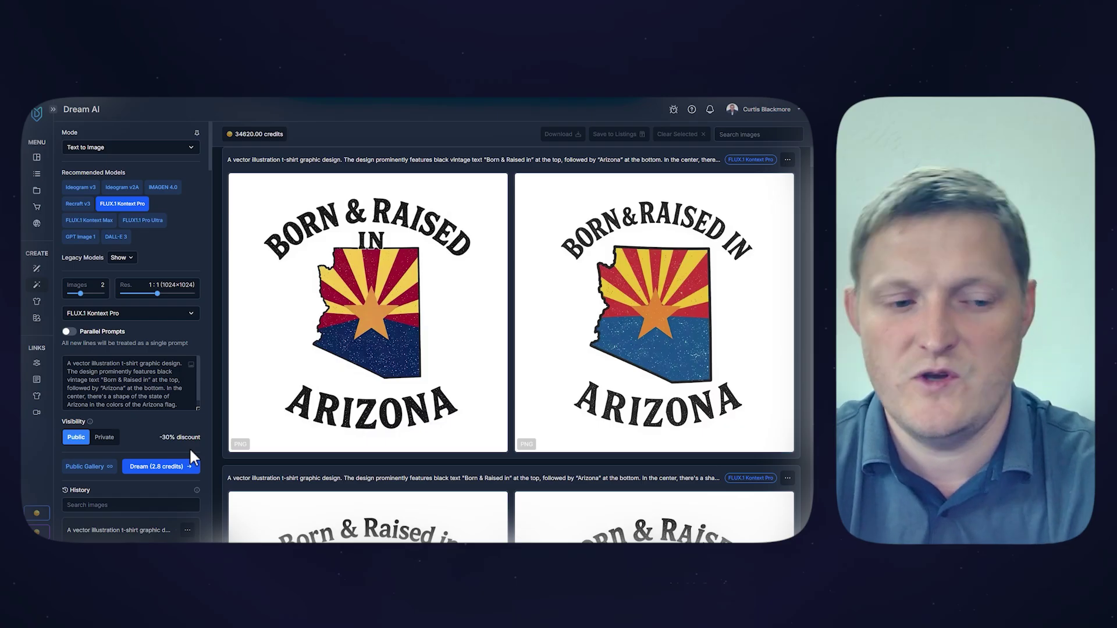
{"action": "left_click", "coordinate": [108, 441]}
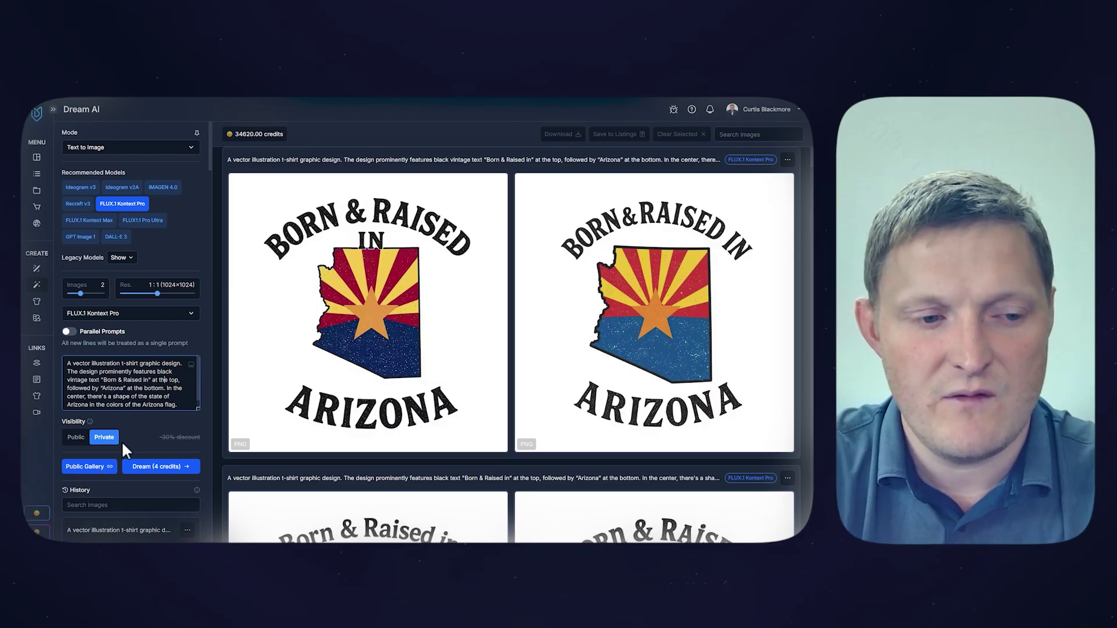
- Place the caret at the end of the Arizona prompt and go to the Public Gallery
{"action": "left_click_drag", "start_coordinate": [72, 357], "coordinate": [163, 412]}
{"action": "left_click", "coordinate": [164, 411]}
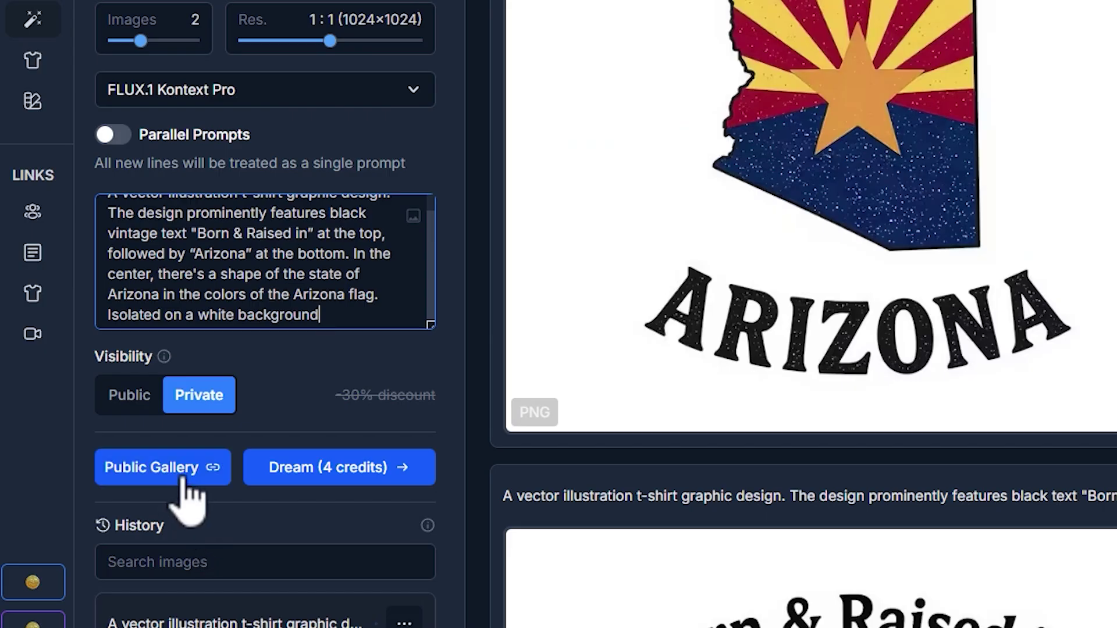
{"action": "left_click", "coordinate": [97, 466]}
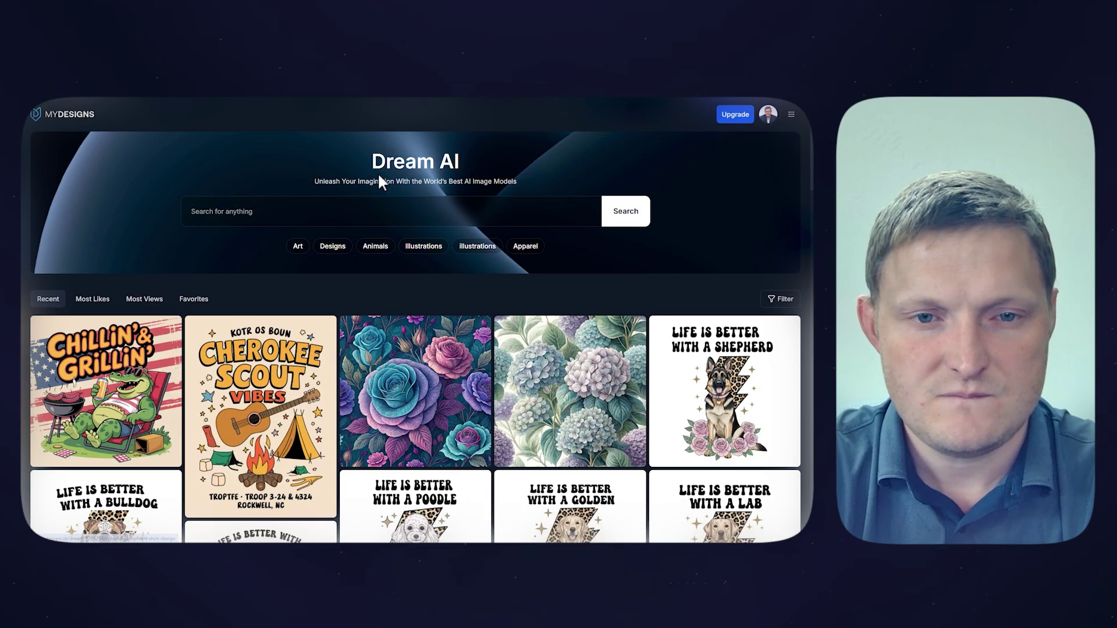
- Browse the gallery's Most Likes, Most Views and Favorites tabs
{"action": "left_click_drag", "start_coordinate": [372, 156], "coordinate": [516, 181]}
{"action": "left_click", "coordinate": [514, 178]}
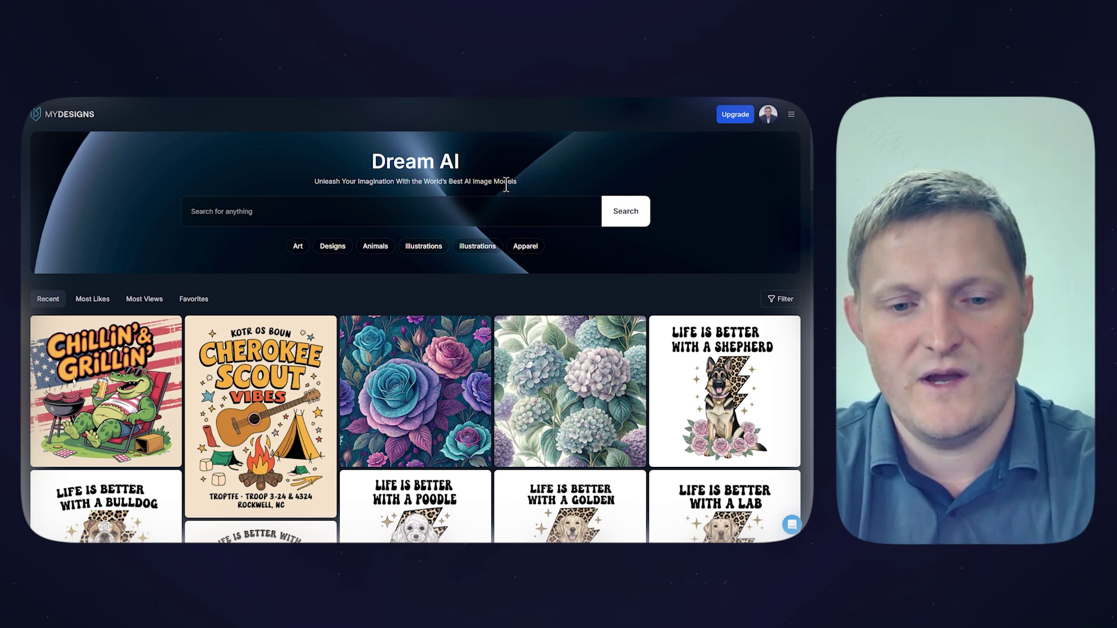
{"action": "scroll", "coordinate": [506, 185], "scroll_direction": "down", "scroll_amount": 1}
{"action": "scroll", "coordinate": [270, 207], "scroll_direction": "up", "scroll_amount": 1}
{"action": "left_click", "coordinate": [350, 209]}
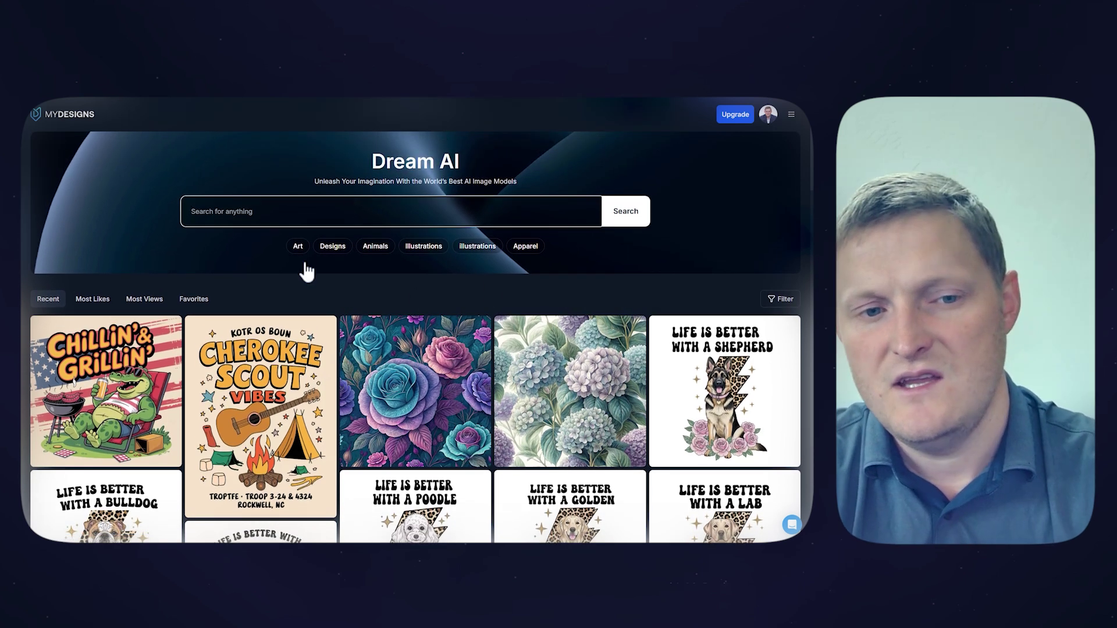
{"action": "left_click", "coordinate": [104, 301]}
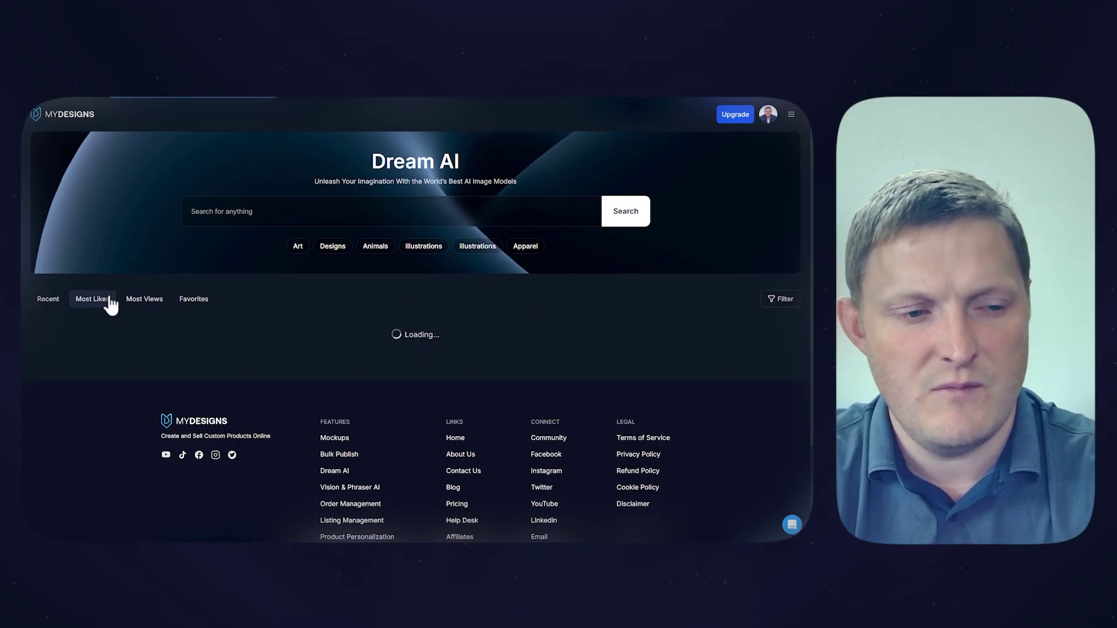
{"action": "left_click", "coordinate": [153, 310]}
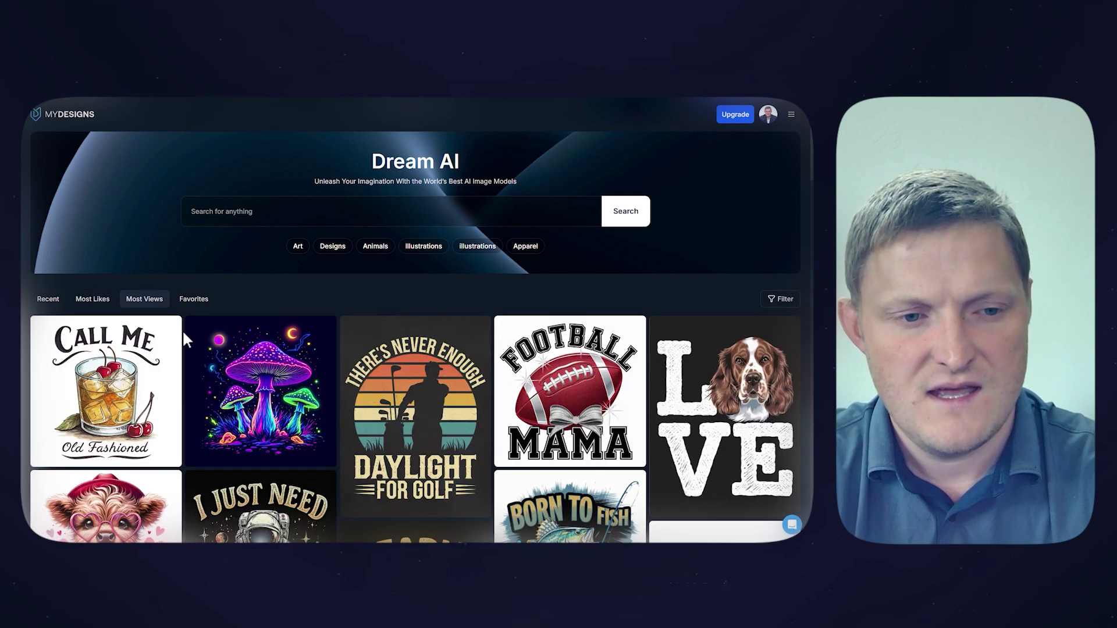
{"action": "left_click", "coordinate": [201, 302]}
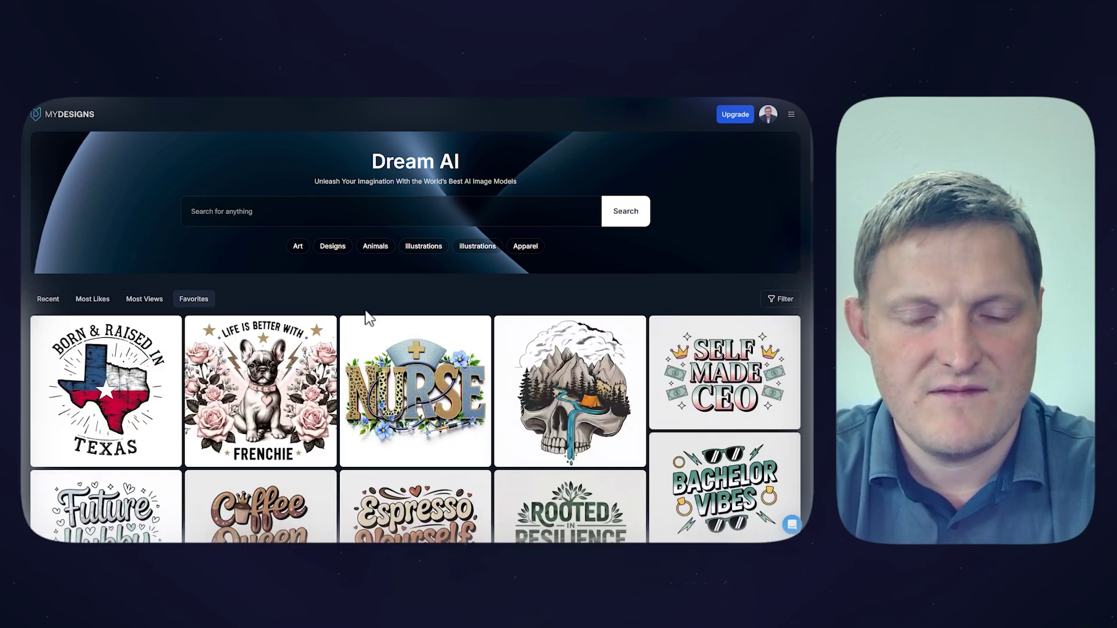
- Return to Favorites and open the 'Born & Raised in Texas' shirt design's details
{"action": "left_click", "coordinate": [57, 301]}
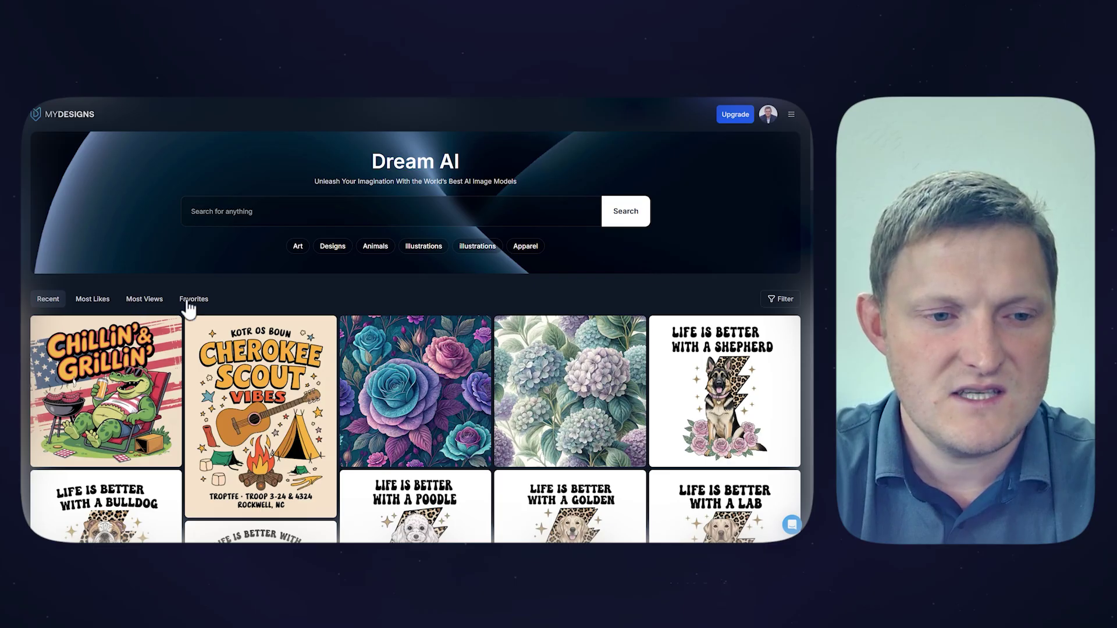
{"action": "scroll", "coordinate": [194, 307], "scroll_direction": "down", "scroll_amount": 3}
{"action": "scroll", "coordinate": [193, 307], "scroll_direction": "up", "scroll_amount": 3}
{"action": "left_click", "coordinate": [195, 300]}
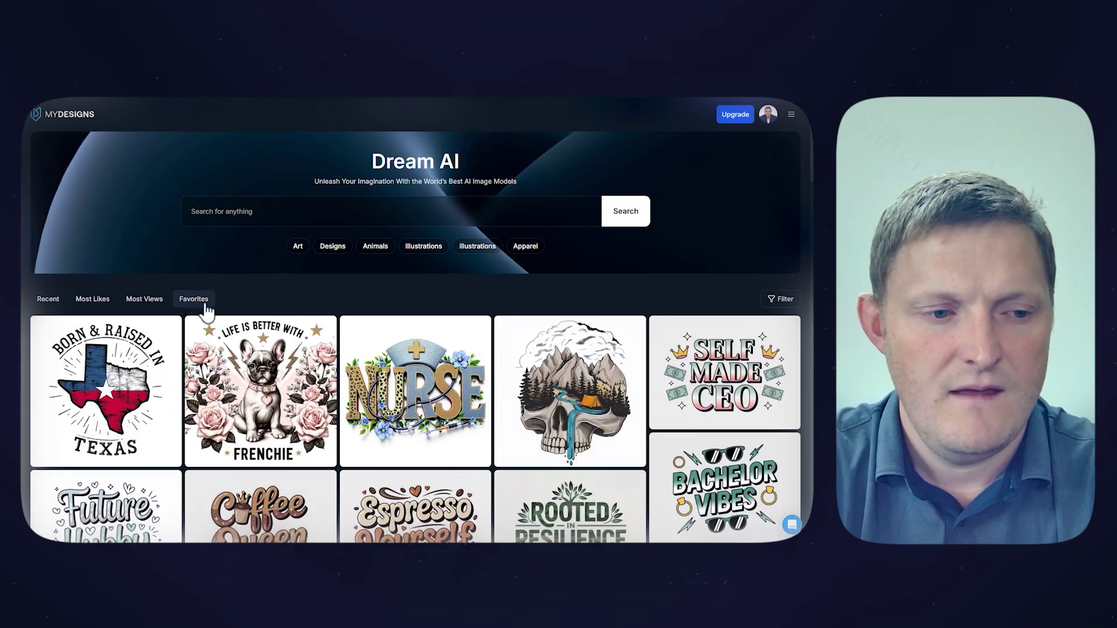
{"action": "left_click", "coordinate": [105, 395]}
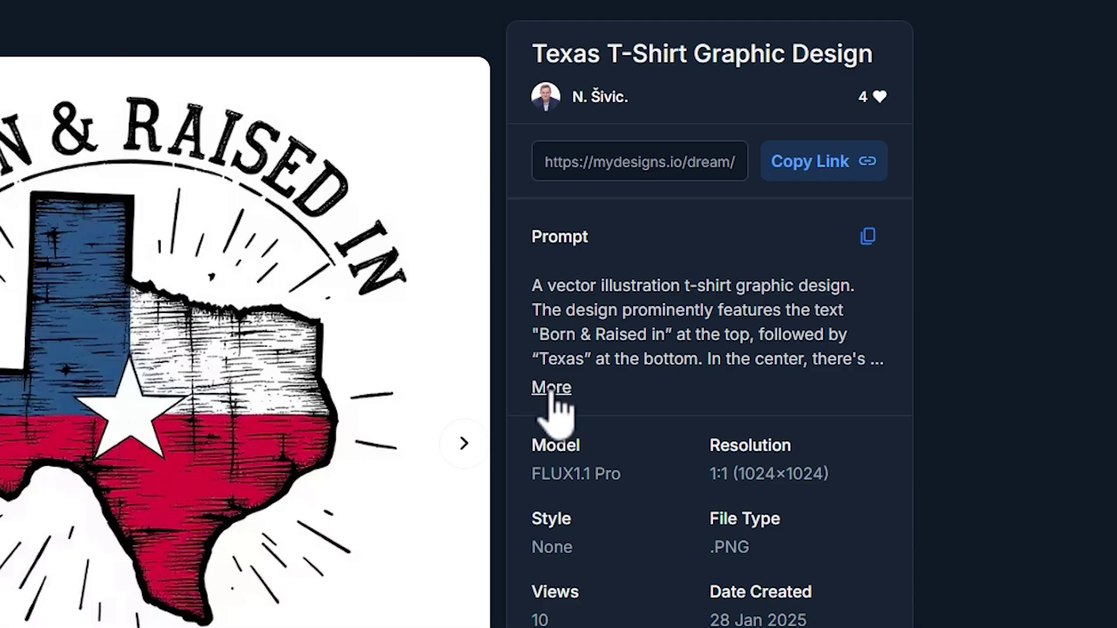
- Expand the Texas design's full prompt, check its FLUX1.1 Pro model, and copy the prompt
{"action": "left_click", "coordinate": [551, 387]}
{"action": "left_click_drag", "start_coordinate": [534, 285], "coordinate": [869, 433]}
{"action": "left_click", "coordinate": [868, 431]}
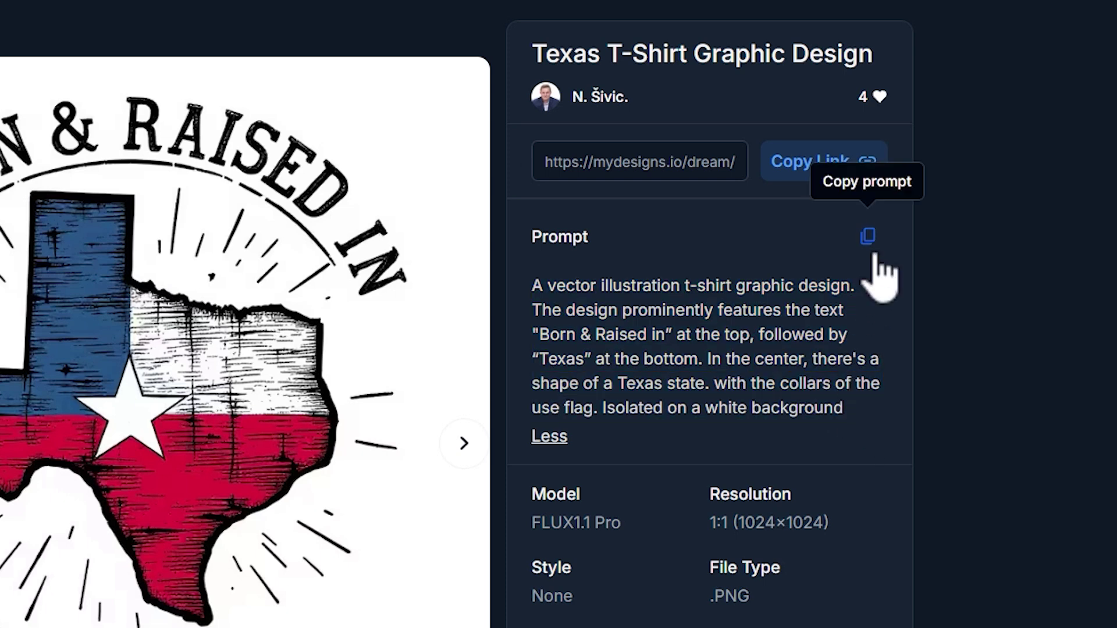
{"action": "scroll", "coordinate": [629, 479], "scroll_direction": "down", "scroll_amount": 3}
{"action": "left_click_drag", "start_coordinate": [531, 362], "coordinate": [637, 363]}
{"action": "left_click", "coordinate": [635, 362]}
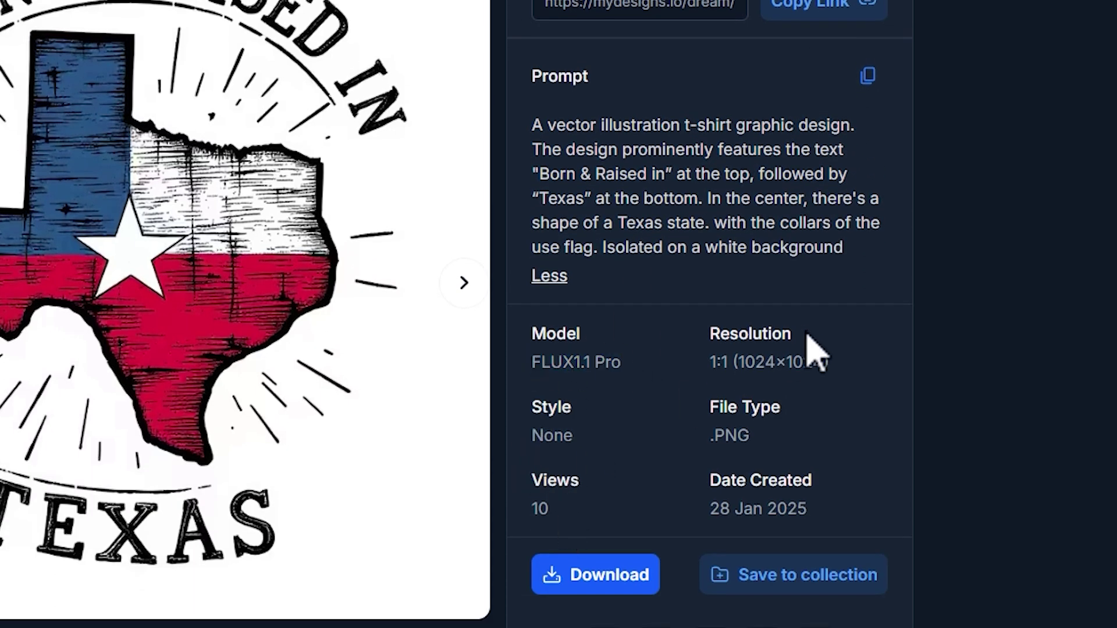
{"action": "scroll", "coordinate": [815, 349], "scroll_direction": "up", "scroll_amount": 1}
{"action": "left_click", "coordinate": [867, 124]}
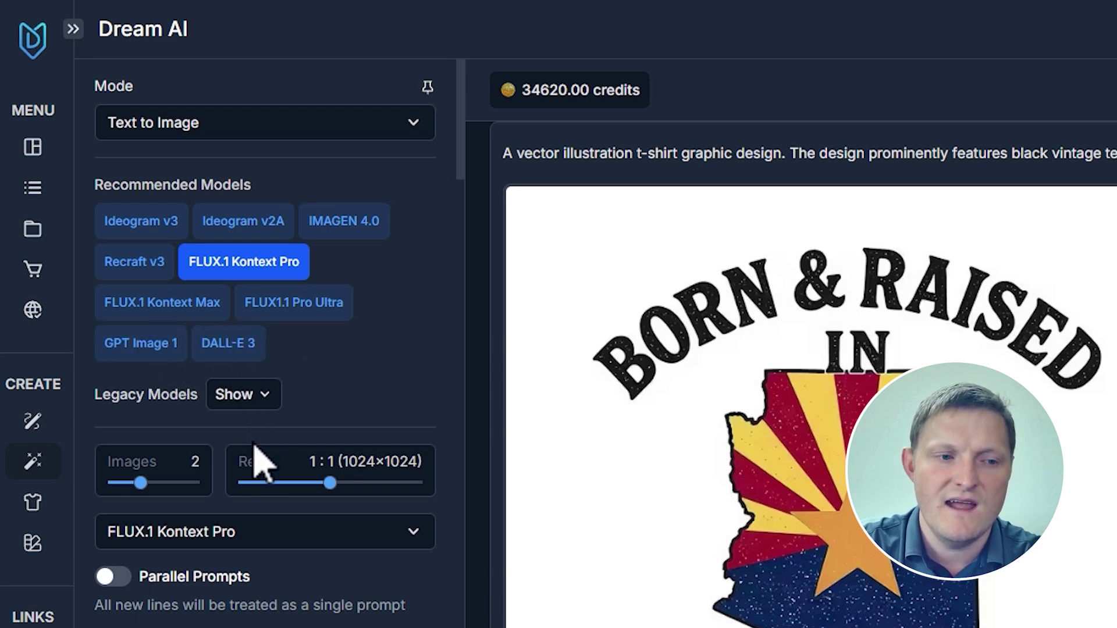
- Show and then hide the Legacy Models list
{"action": "left_click", "coordinate": [278, 402]}
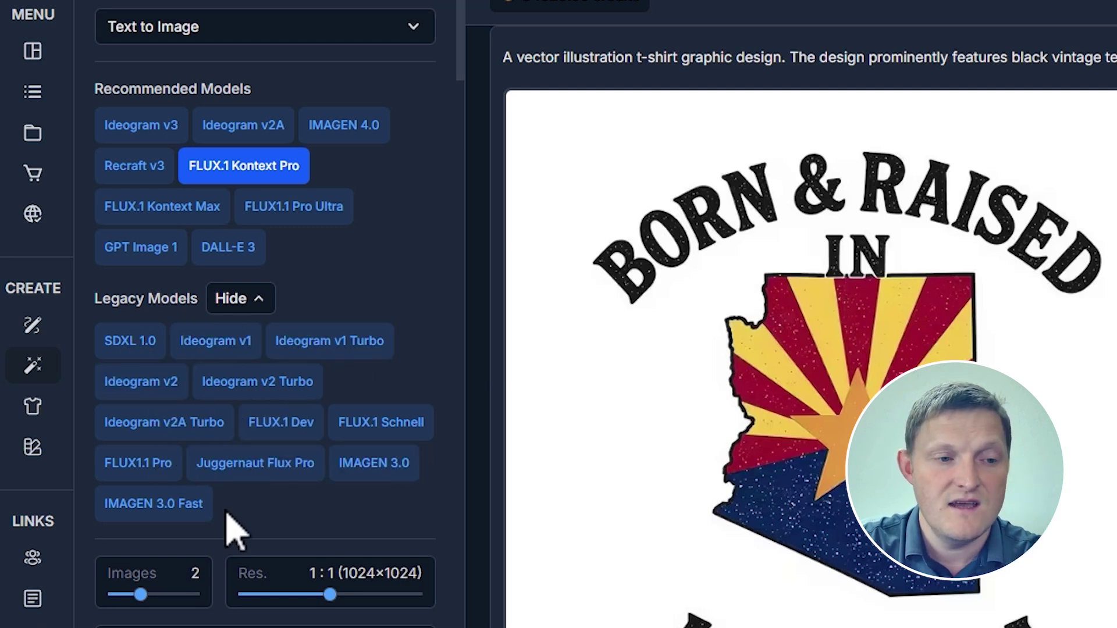
{"action": "left_click", "coordinate": [258, 302]}
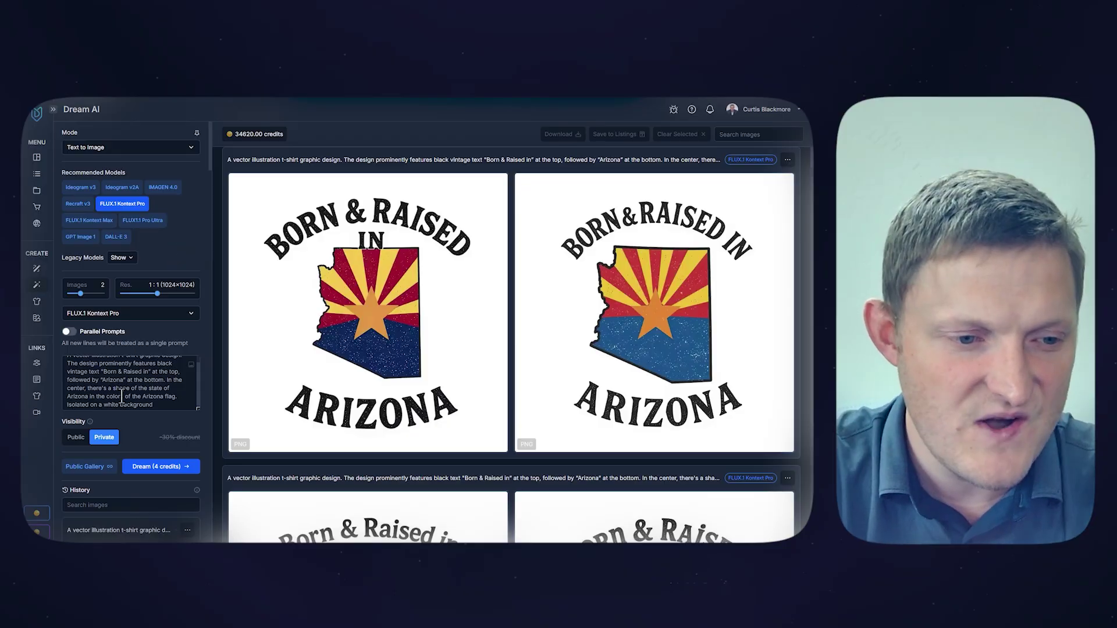
{"action": "scroll", "coordinate": [121, 390], "scroll_direction": "up", "scroll_amount": 2}
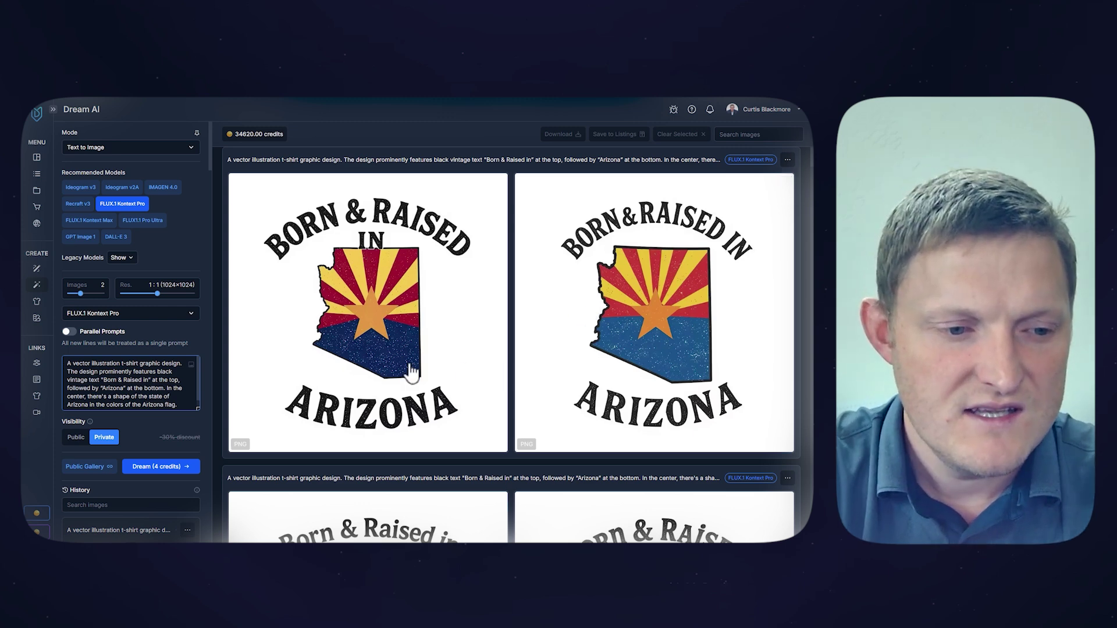
- Copy the entire Arizona prompt and switch over to the MyDesigns GPT chat
{"action": "left_click", "coordinate": [143, 381]}
{"action": "key", "text": "ctrl+a"}
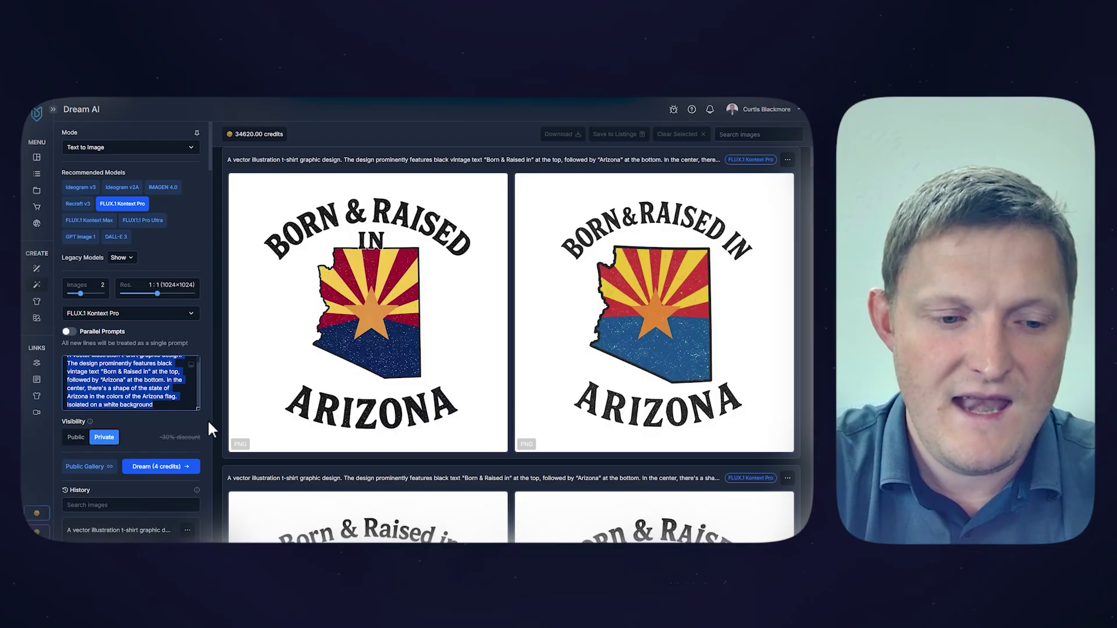
{"action": "left_click", "coordinate": [204, 431]}
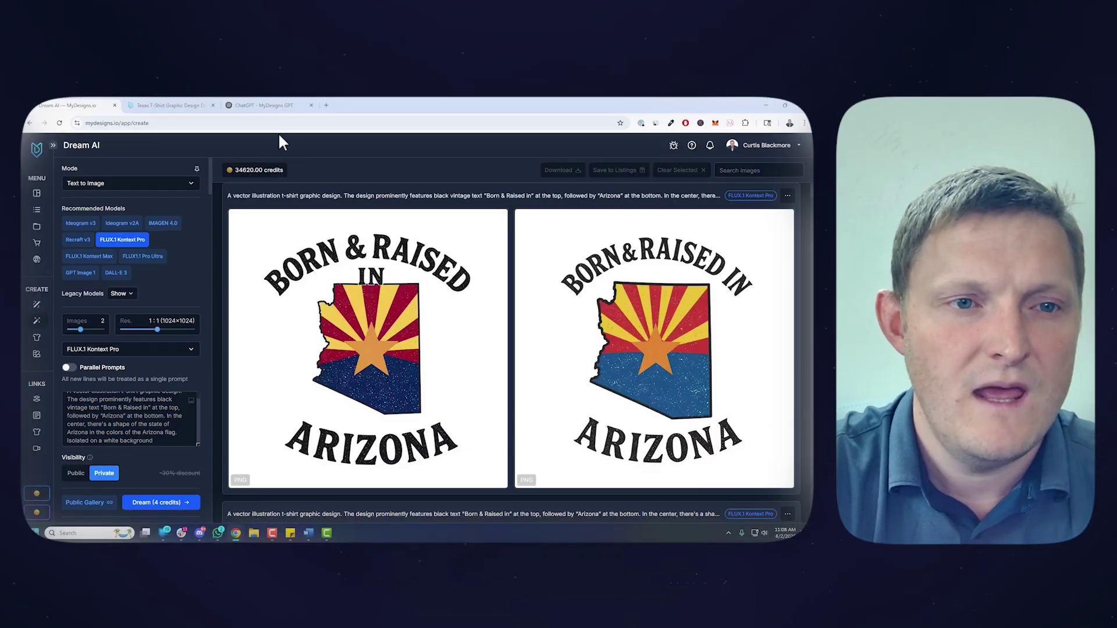
{"action": "left_click", "coordinate": [278, 107]}
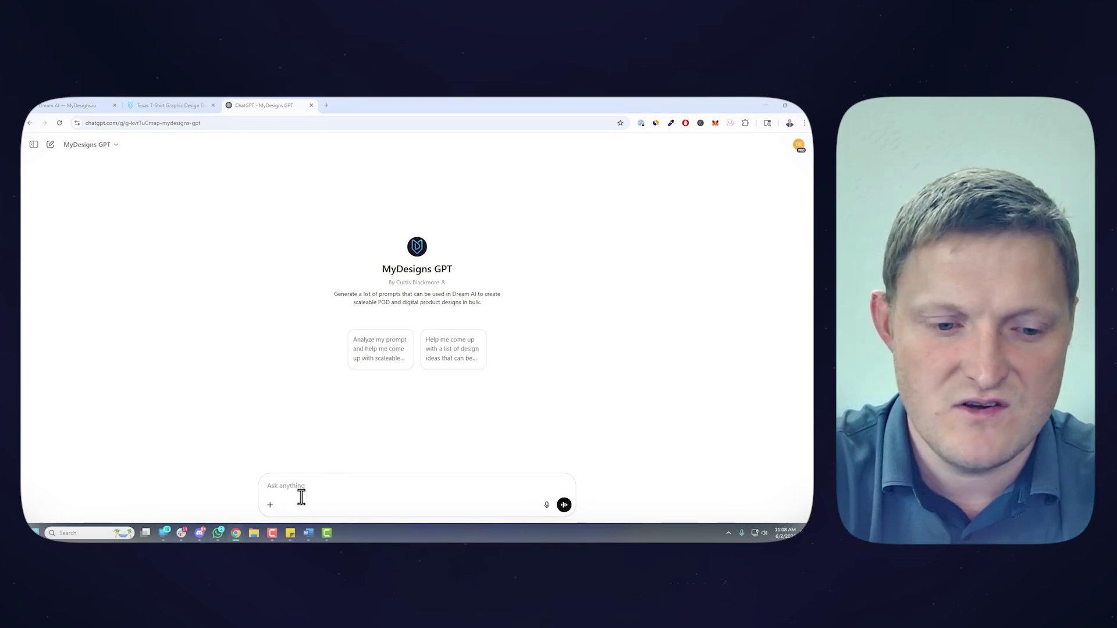
- Send MyDesigns GPT a 'USA:' request with the Arizona prompt pasted below it
{"action": "left_click", "coordinate": [302, 496]}
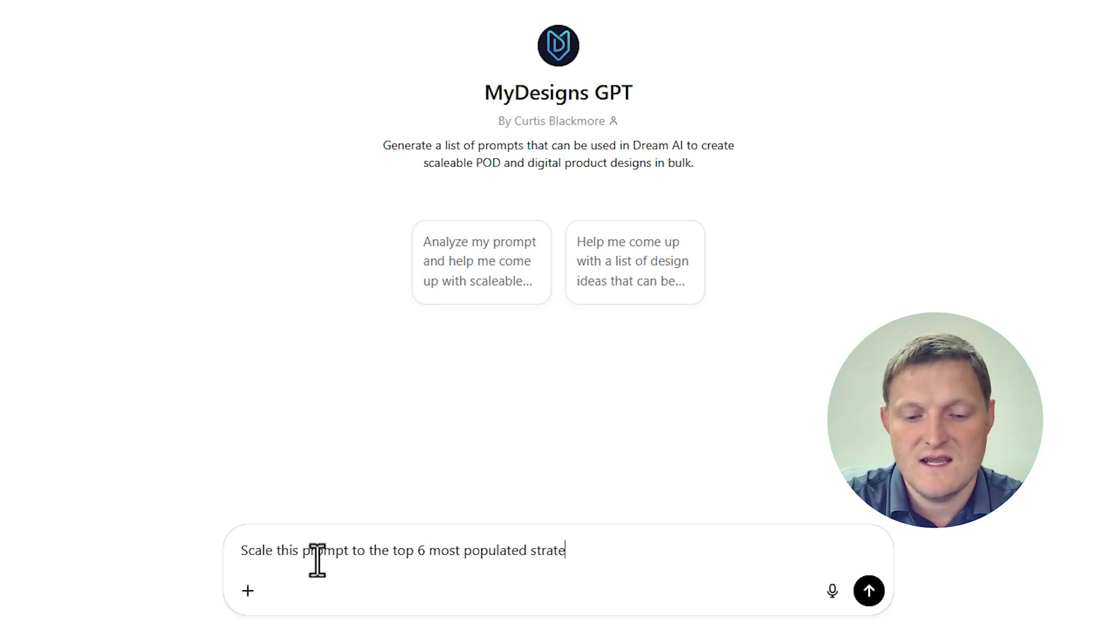
{"action": "type", "text": "USA:"}
{"action": "key", "text": "shift+Return"}
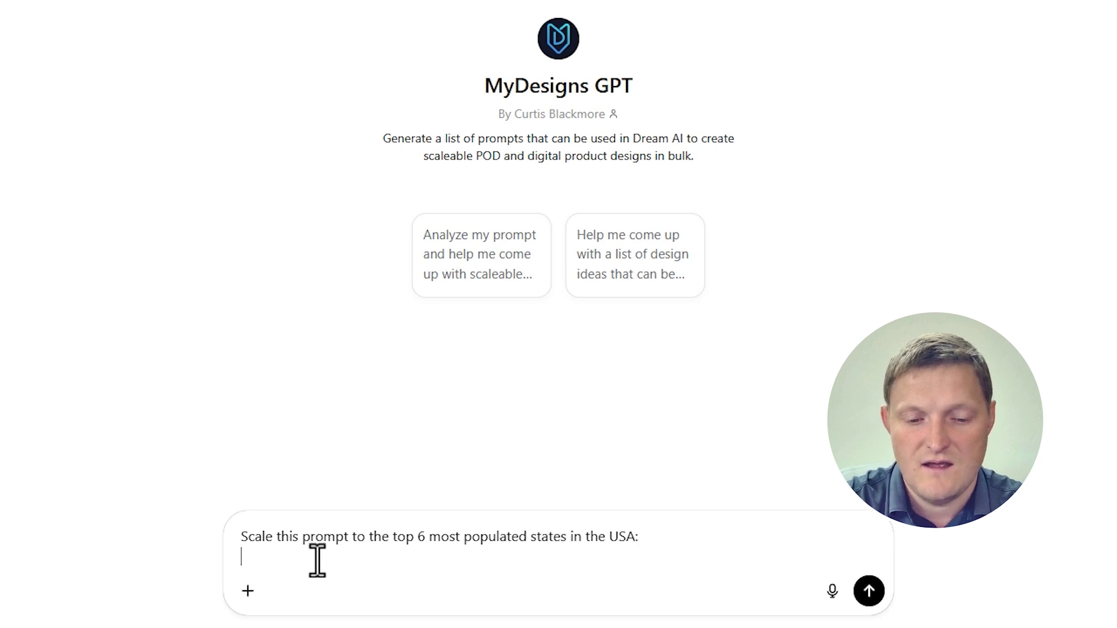
{"action": "key", "text": "shift+Return"}
{"action": "key", "text": "ctrl+v"}
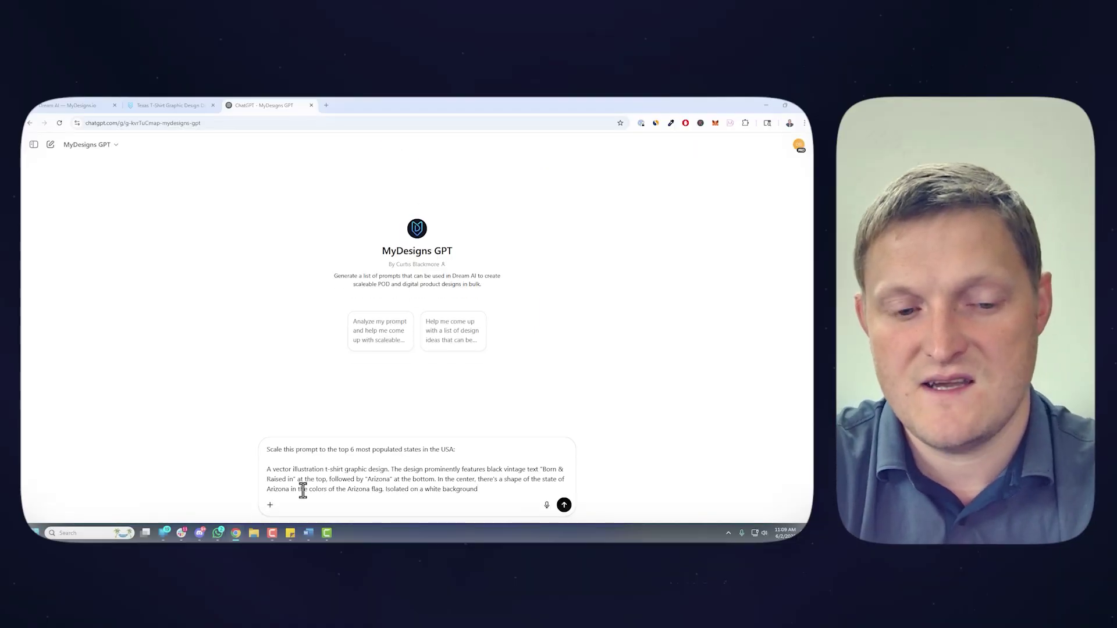
{"action": "key", "text": "Return"}
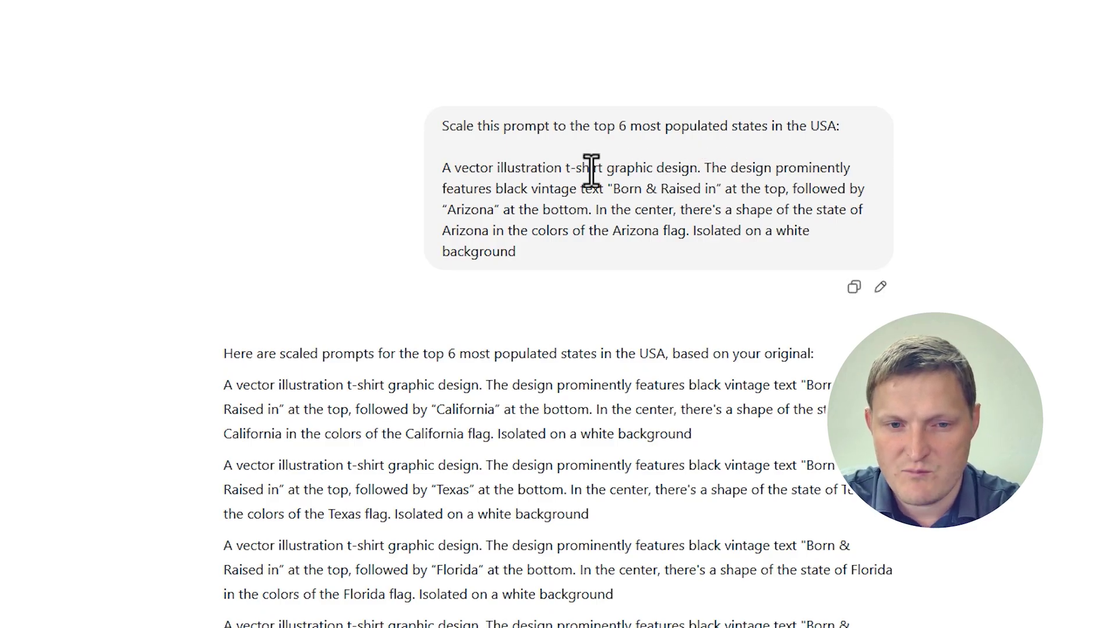
- Review the reply's Born & Raised in, center-state shape and Arizona flag wording
{"action": "left_click_drag", "start_coordinate": [615, 189], "coordinate": [855, 188]}
{"action": "left_click", "coordinate": [599, 204]}
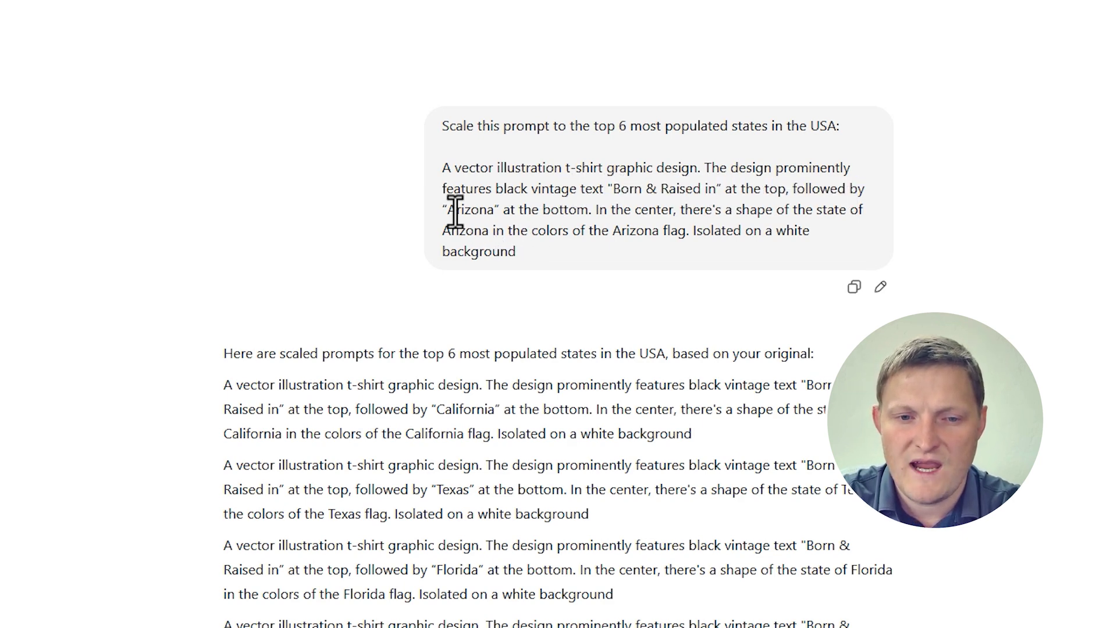
{"action": "left_click_drag", "start_coordinate": [597, 209], "coordinate": [881, 239]}
{"action": "left_click", "coordinate": [533, 240]}
{"action": "left_click_drag", "start_coordinate": [613, 231], "coordinate": [715, 274]}
{"action": "left_click", "coordinate": [706, 274]}
- Select all six state prompts, from California through Illinois
{"action": "scroll", "coordinate": [698, 264], "scroll_direction": "down", "scroll_amount": 2}
{"action": "scroll", "coordinate": [691, 255], "scroll_direction": "down", "scroll_amount": 3}
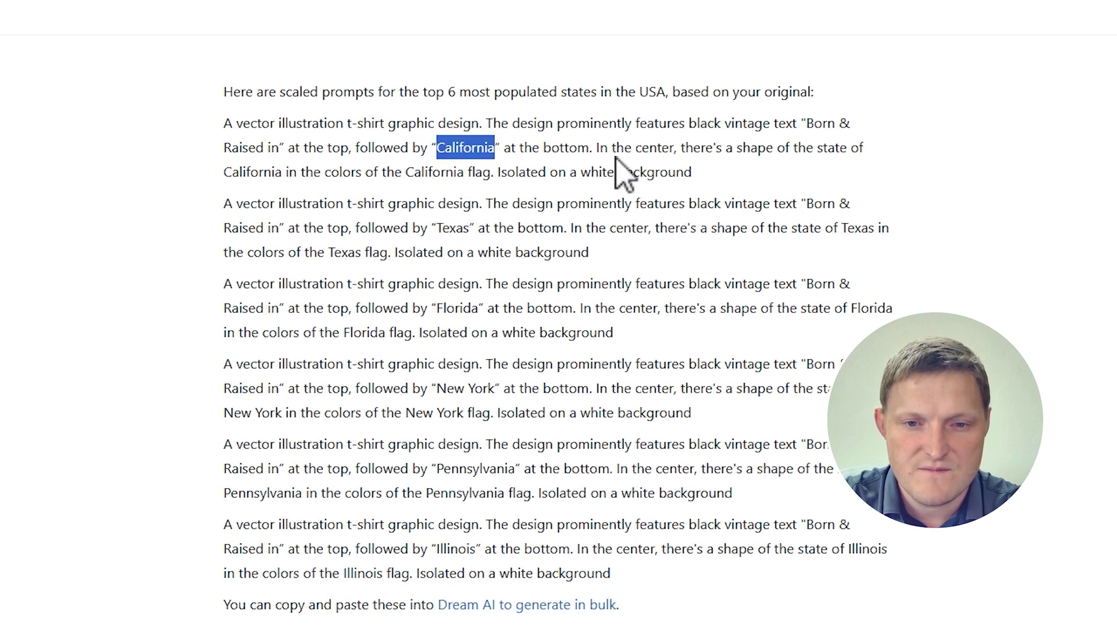
{"action": "left_click", "coordinate": [284, 164]}
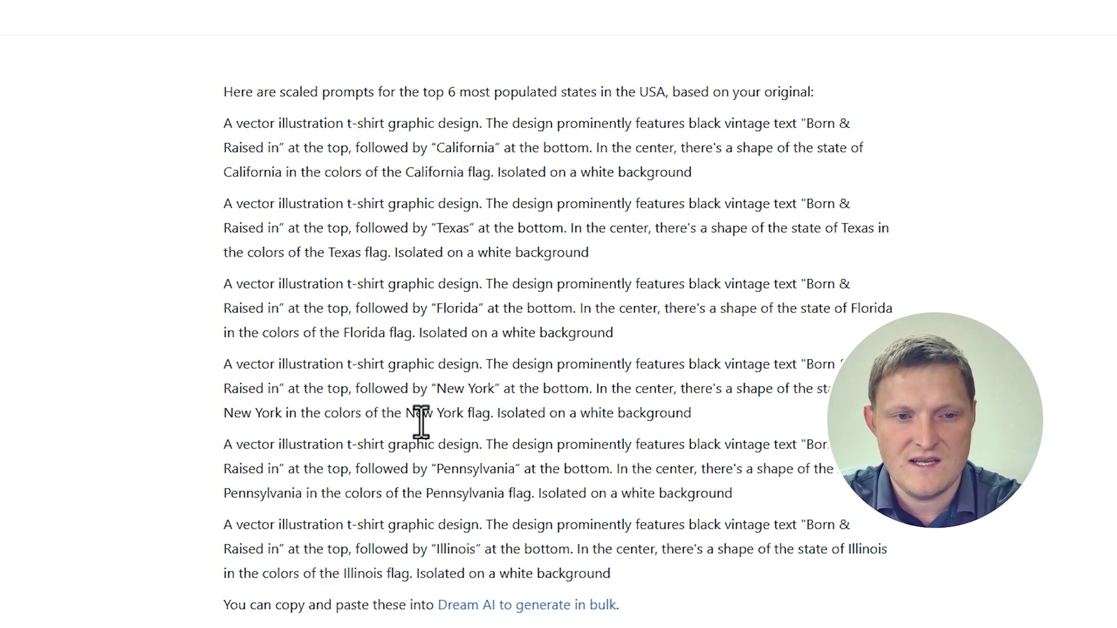
{"action": "left_click_drag", "start_coordinate": [212, 119], "coordinate": [678, 571]}
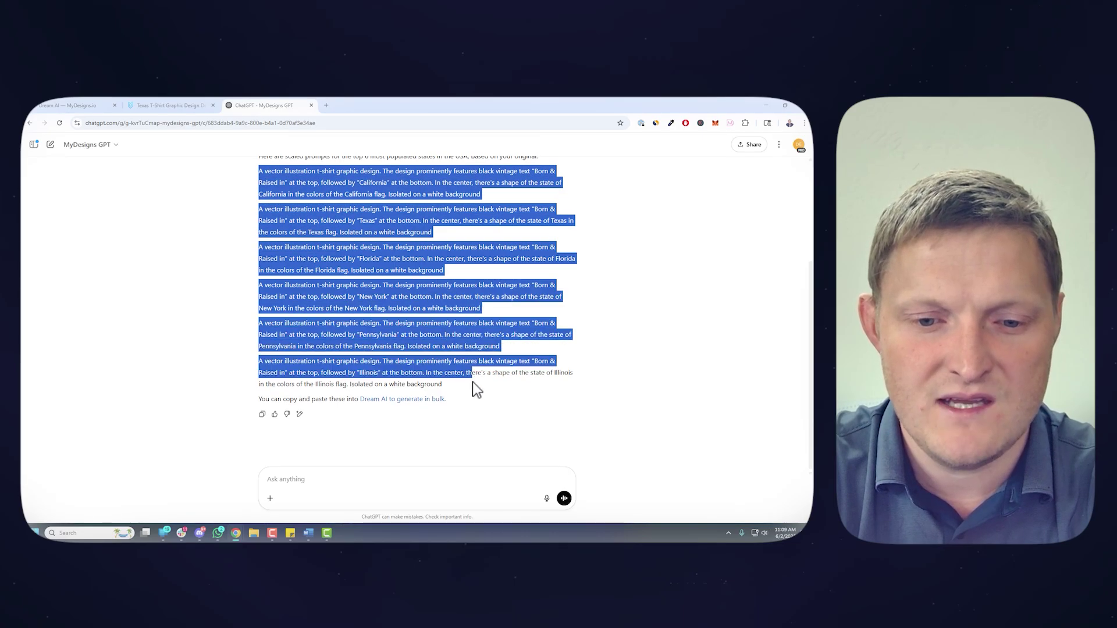
{"action": "scroll", "coordinate": [272, 225], "scroll_direction": "up", "scroll_amount": 1}
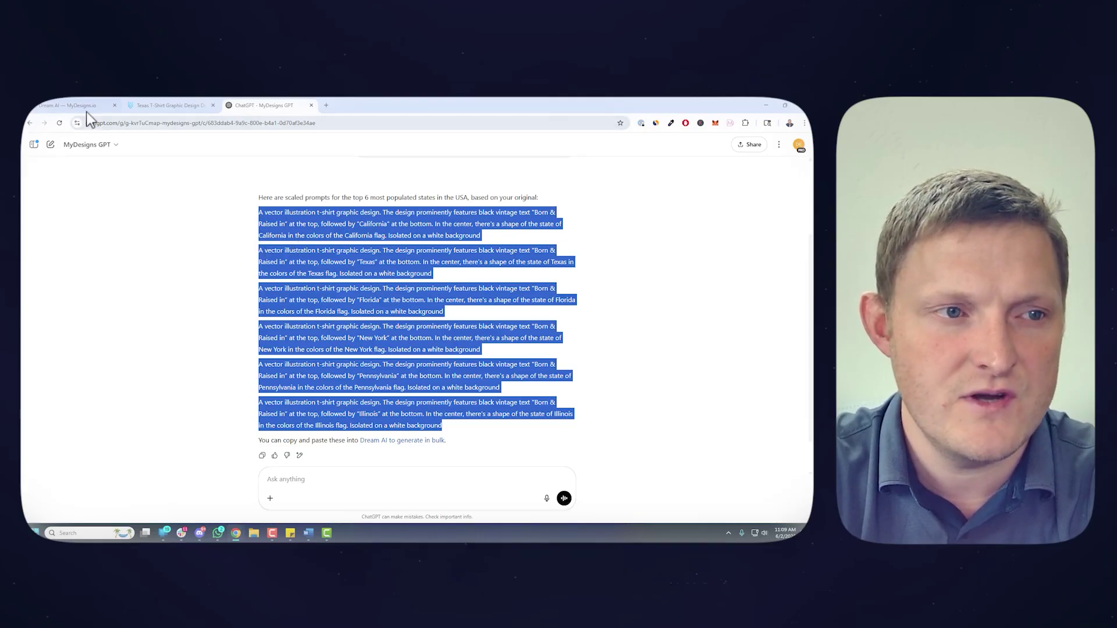
- Enable Parallel Prompts and replace the Arizona prompt with the six state prompts
{"action": "left_click", "coordinate": [82, 107]}
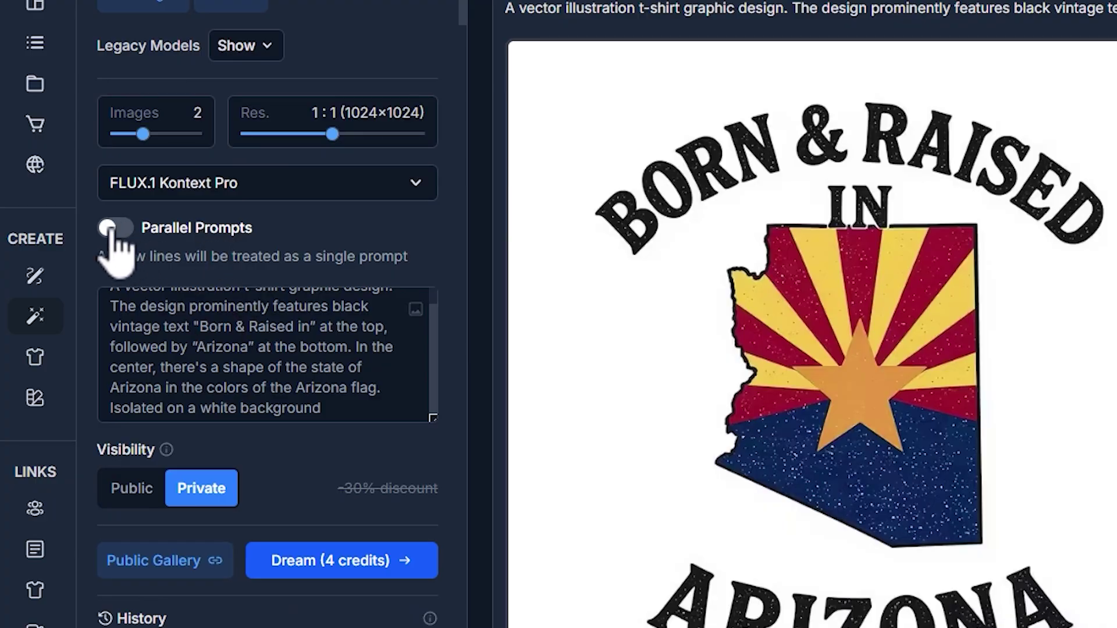
{"action": "left_click", "coordinate": [116, 228]}
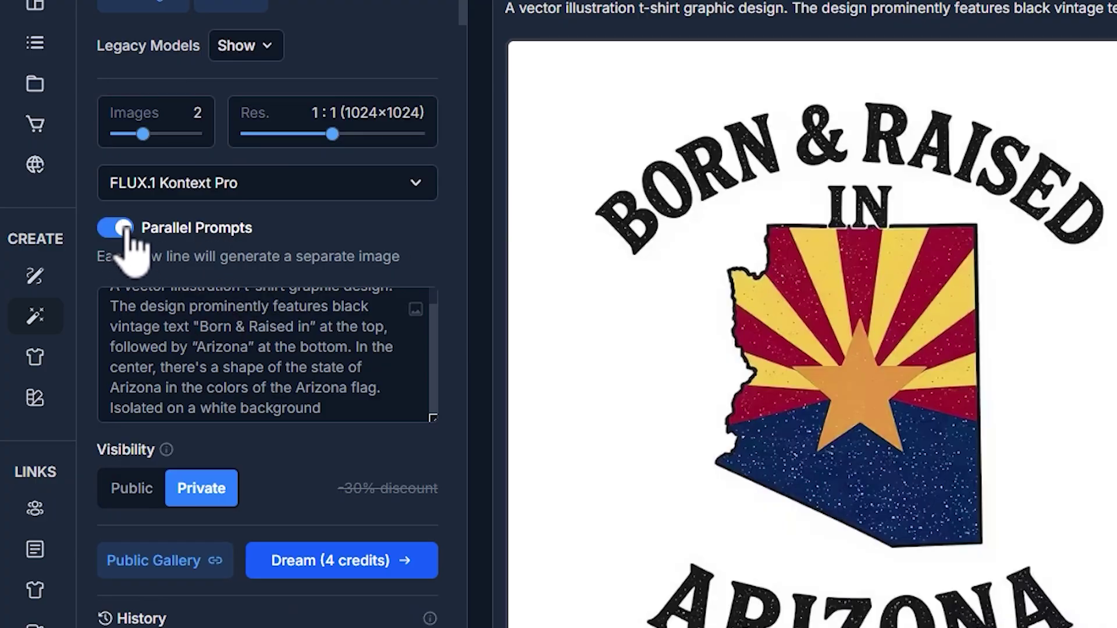
{"action": "triple_click", "coordinate": [212, 335]}
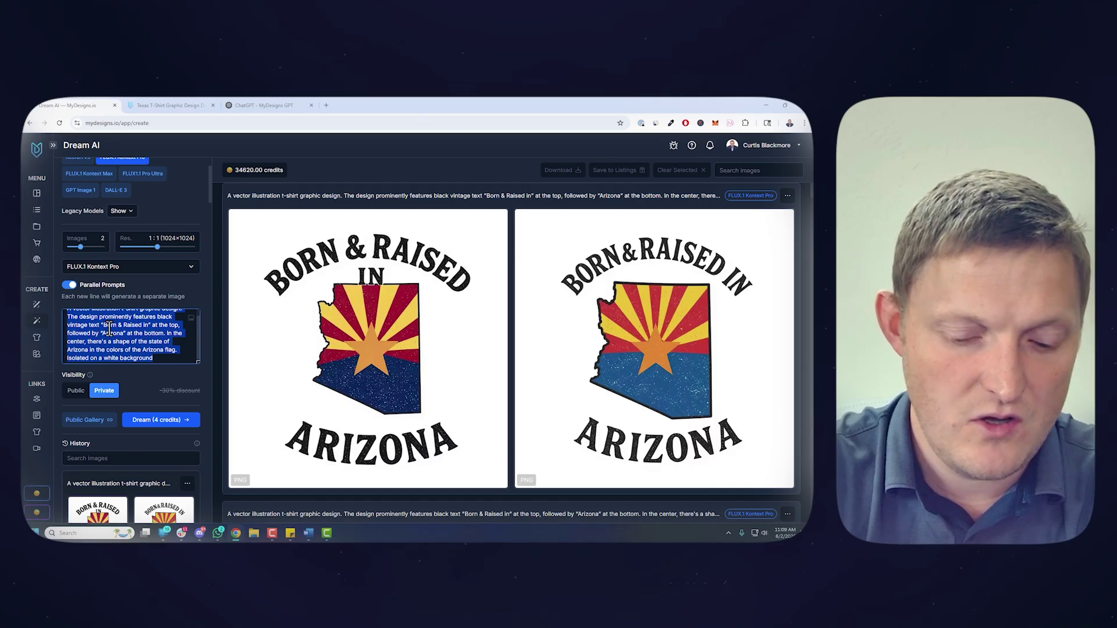
{"action": "key", "text": "BackSpace"}
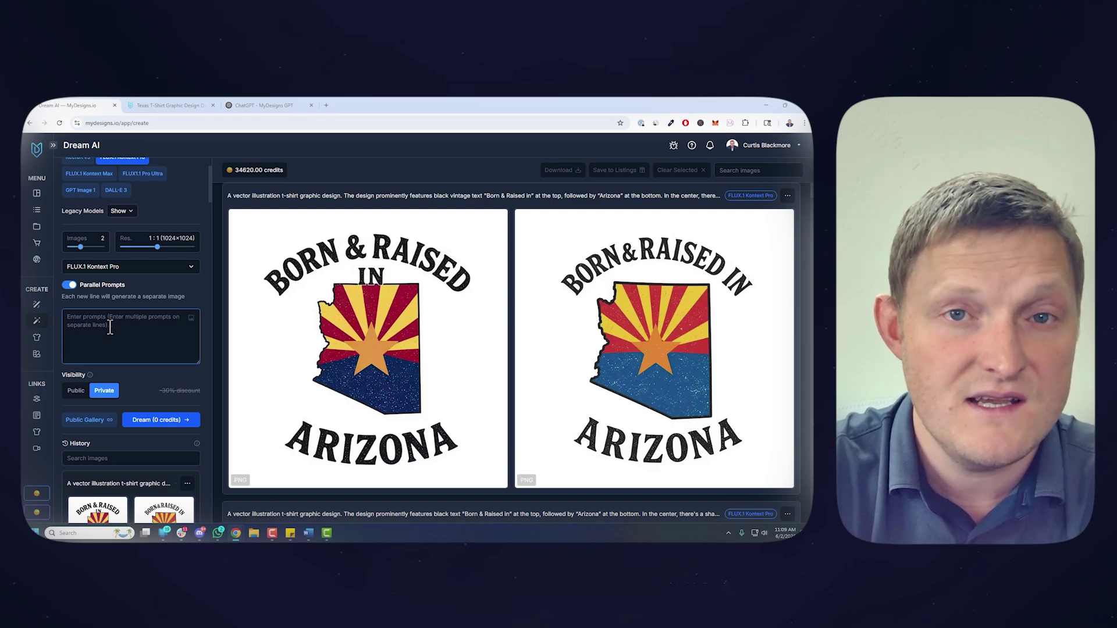
{"action": "key", "text": "ctrl+v"}
- Set Visibility to Public and start the 16.8-credit state design batch
{"action": "scroll", "coordinate": [145, 340], "scroll_direction": "down", "scroll_amount": 3}
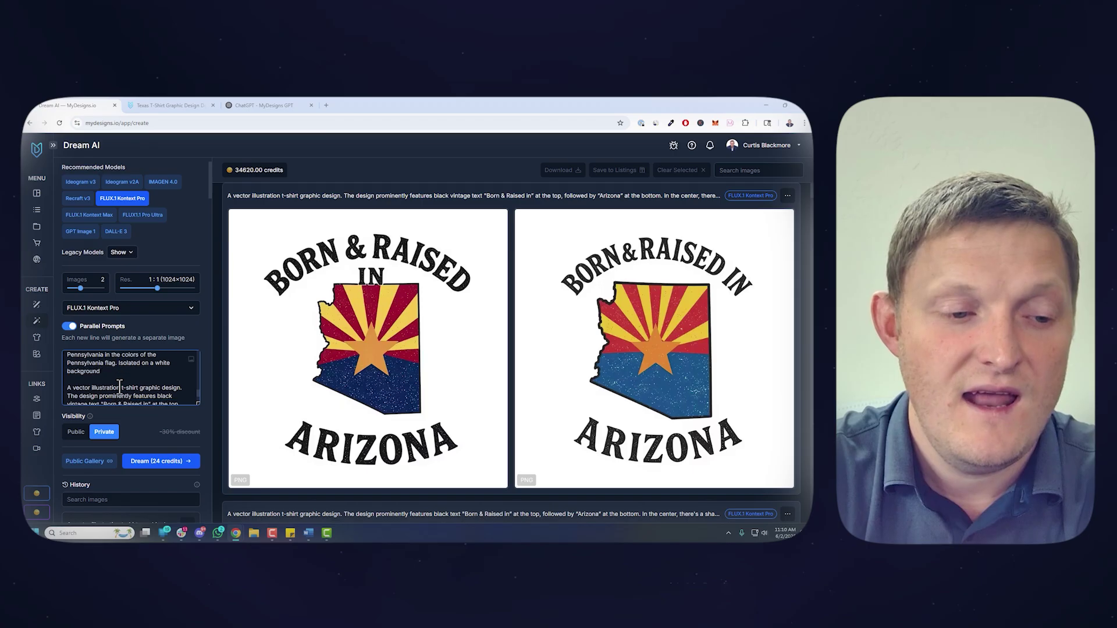
{"action": "scroll", "coordinate": [232, 586], "scroll_direction": "down", "scroll_amount": 3}
{"action": "scroll", "coordinate": [119, 387], "scroll_direction": "down", "scroll_amount": 10}
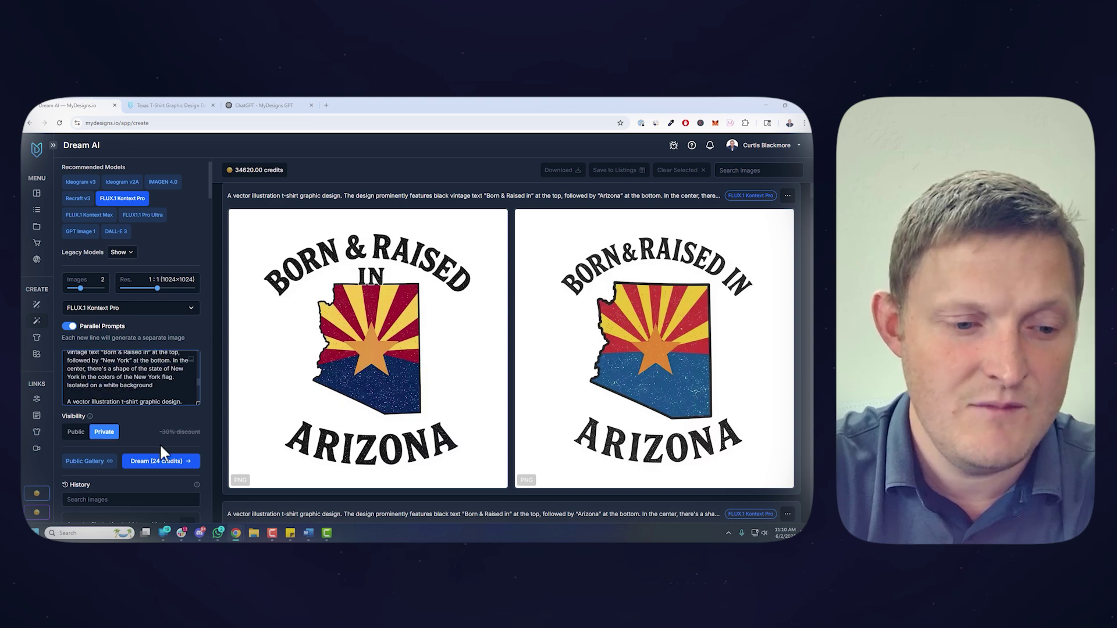
{"action": "left_click", "coordinate": [76, 432]}
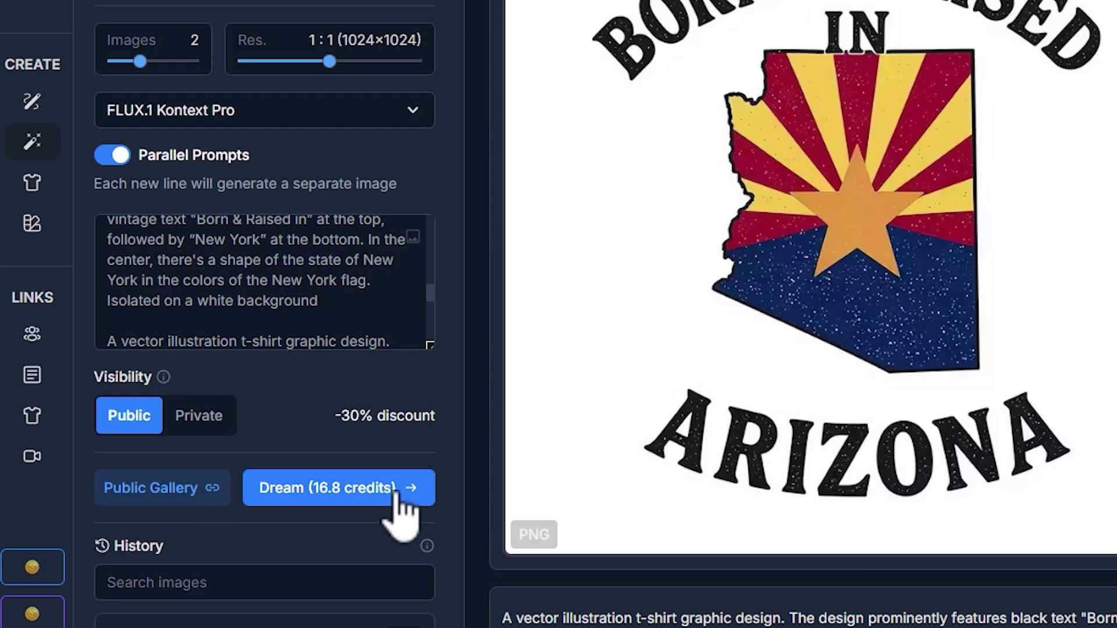
{"action": "left_click", "coordinate": [395, 492]}
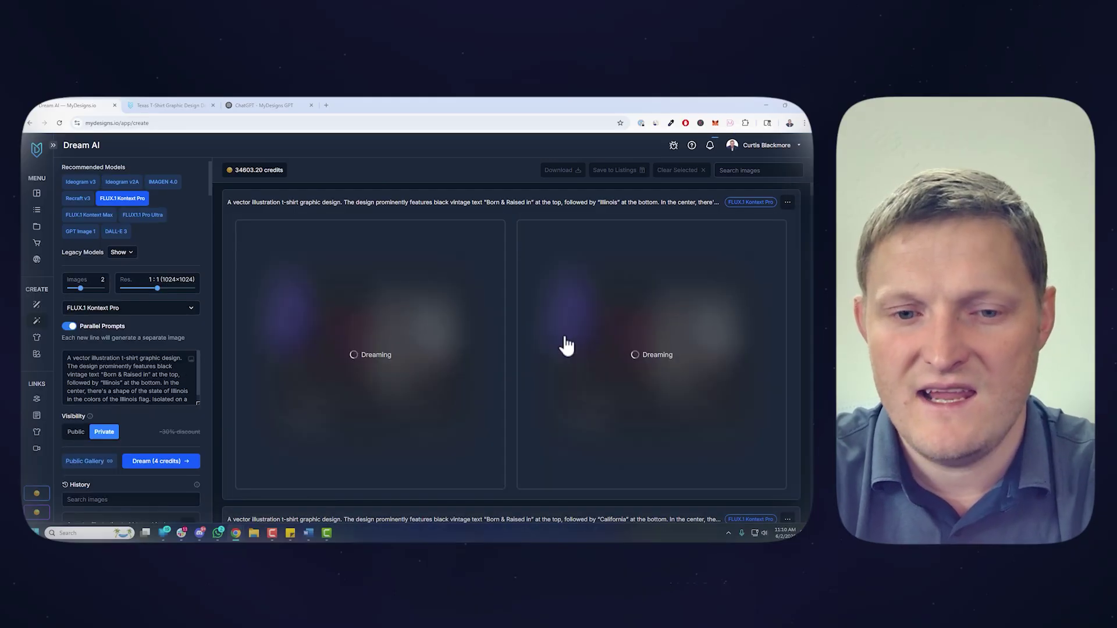
{"action": "scroll", "coordinate": [563, 331], "scroll_direction": "down", "scroll_amount": 10}
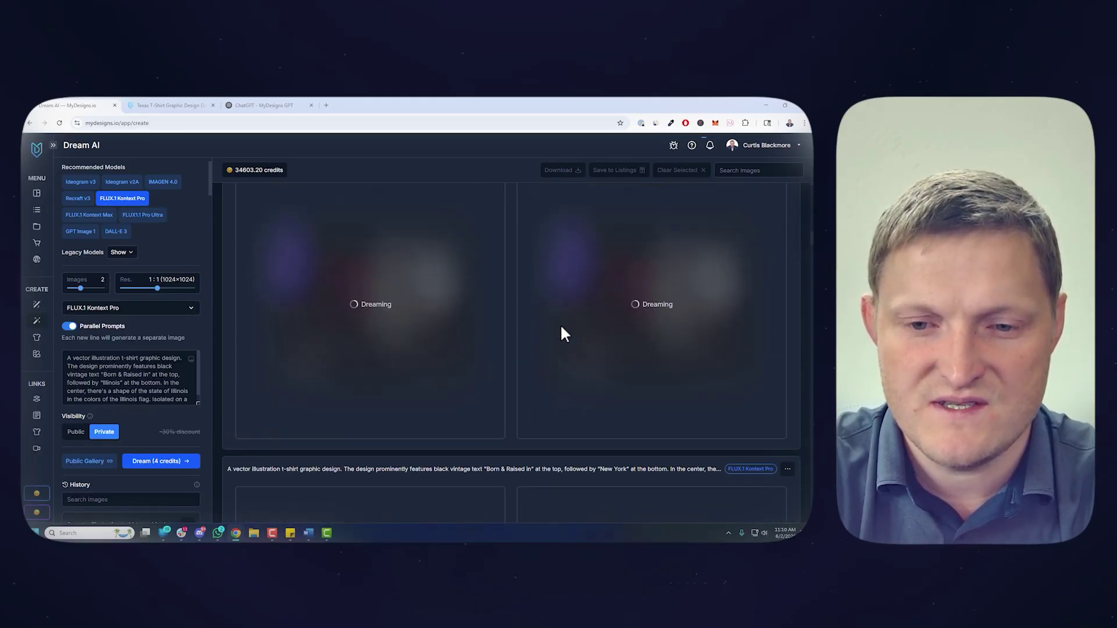
- Scroll through the results to inspect each state's two generated shirt designs
{"action": "scroll", "coordinate": [561, 331], "scroll_direction": "down", "scroll_amount": 10}
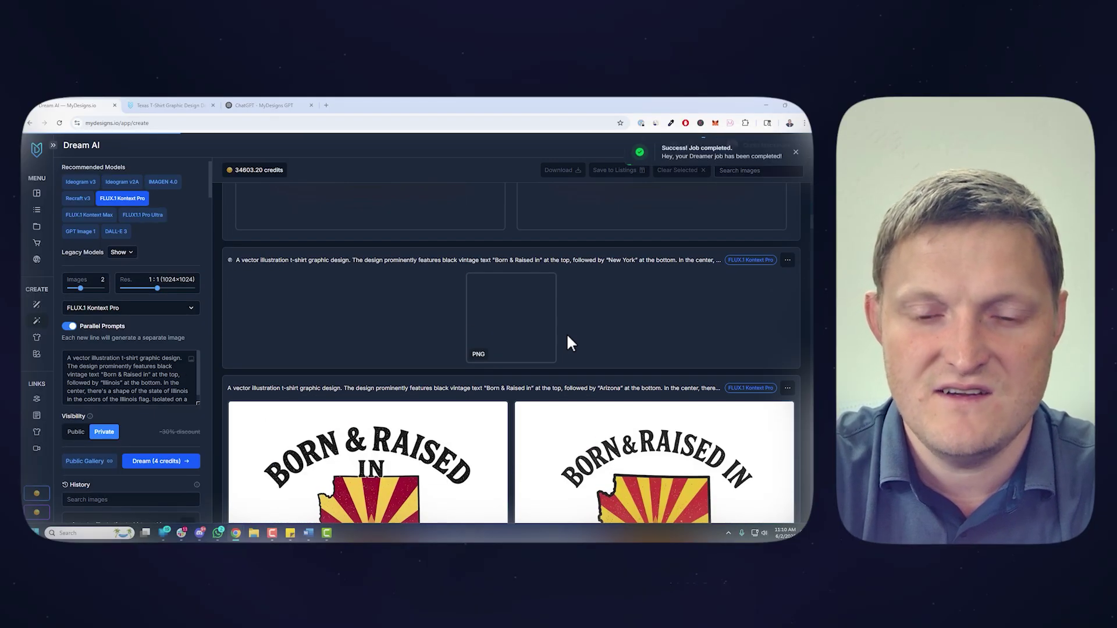
{"action": "scroll", "coordinate": [573, 320], "scroll_direction": "up", "scroll_amount": 2}
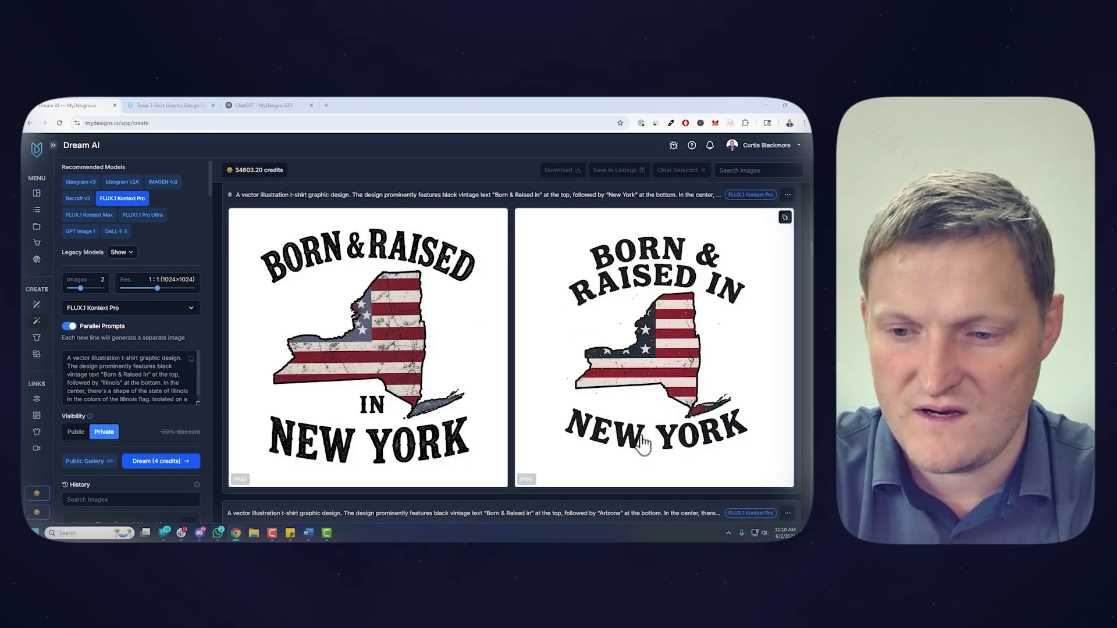
{"action": "scroll", "coordinate": [642, 444], "scroll_direction": "up", "scroll_amount": 5}
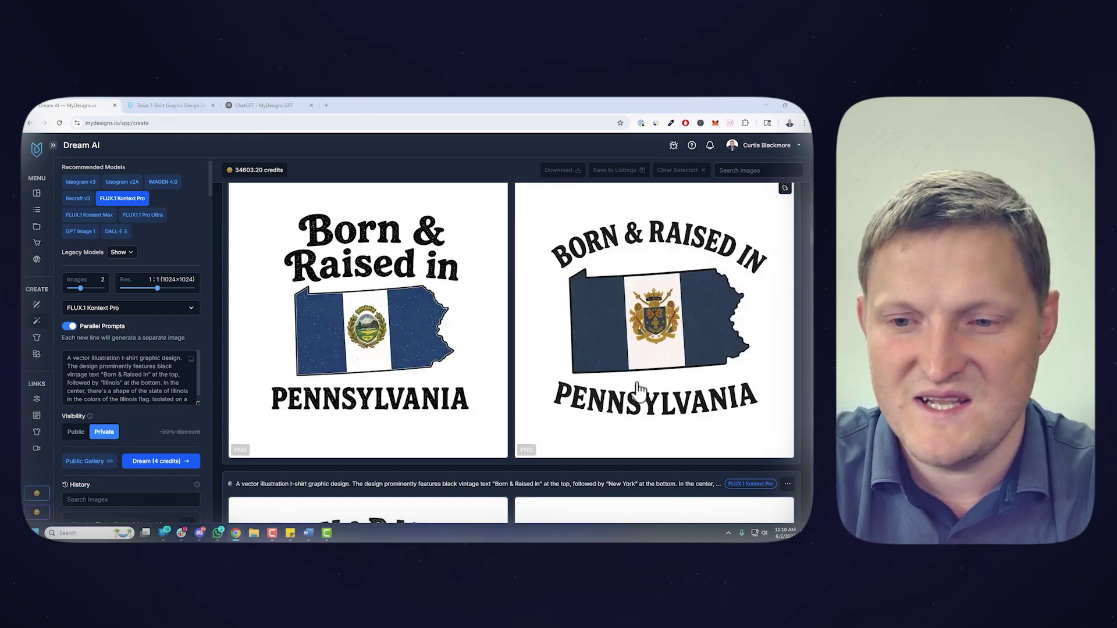
{"action": "scroll", "coordinate": [637, 389], "scroll_direction": "up", "scroll_amount": 6}
{"action": "scroll", "coordinate": [611, 419], "scroll_direction": "up", "scroll_amount": 6}
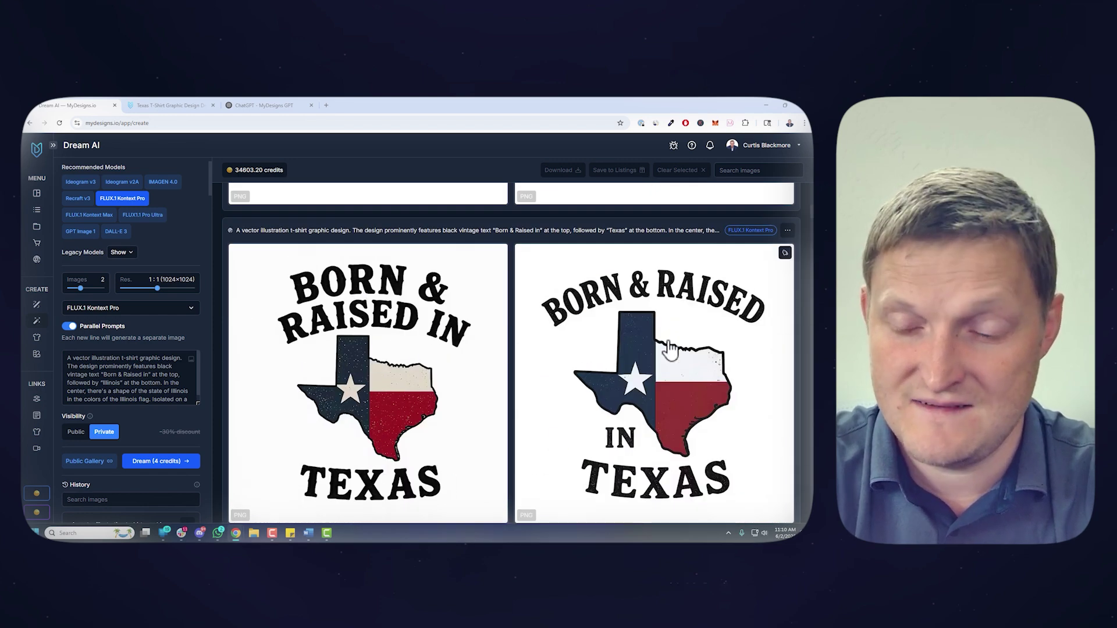
{"action": "scroll", "coordinate": [570, 394], "scroll_direction": "up", "scroll_amount": 5}
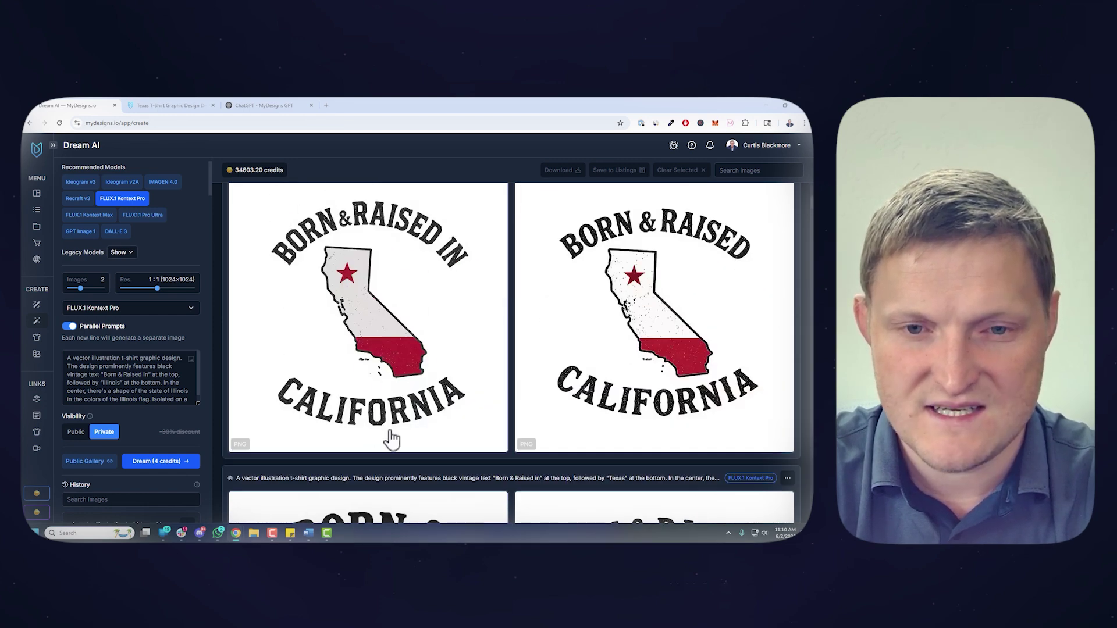
{"action": "scroll", "coordinate": [465, 416], "scroll_direction": "up", "scroll_amount": 5}
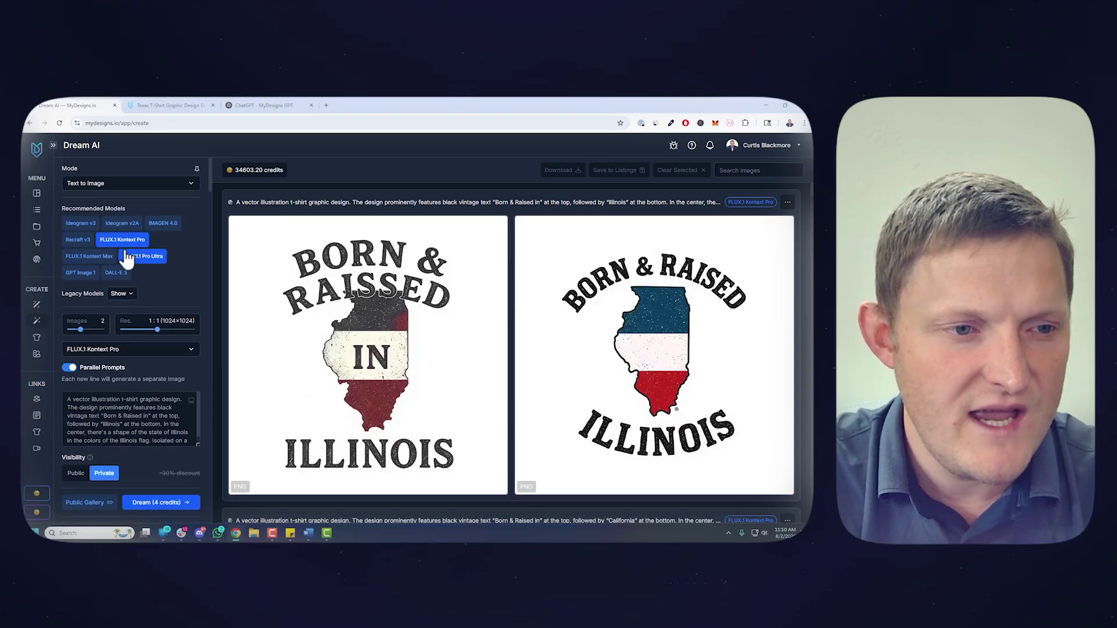
- Switch to Ideogram v3 with the Design style, set Public, and start the state batch
{"action": "left_click", "coordinate": [122, 257]}
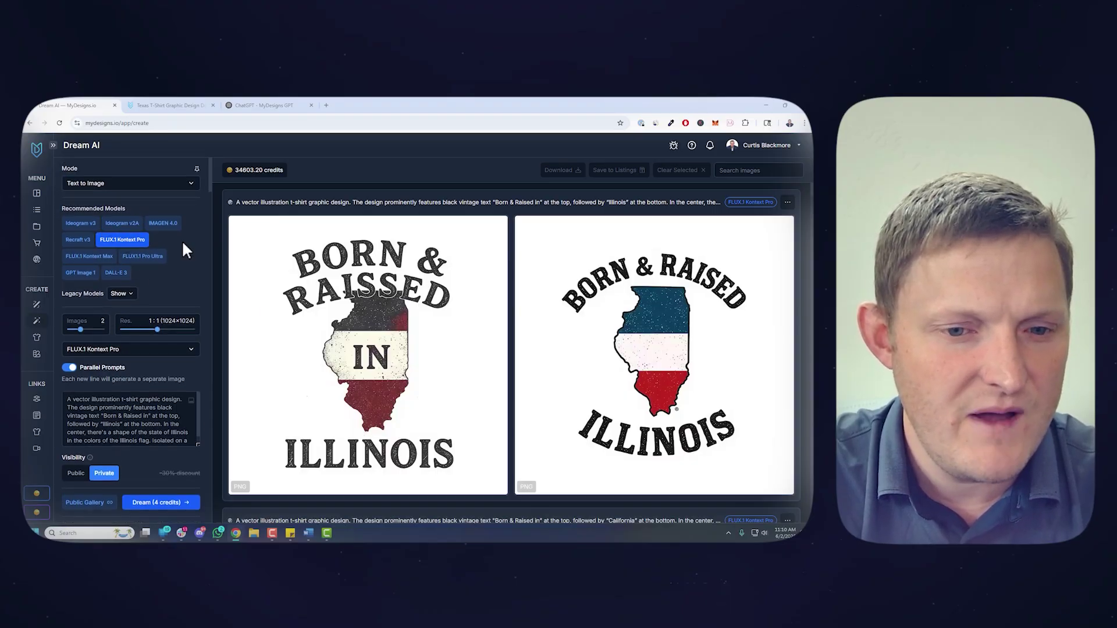
{"action": "left_click", "coordinate": [80, 223]}
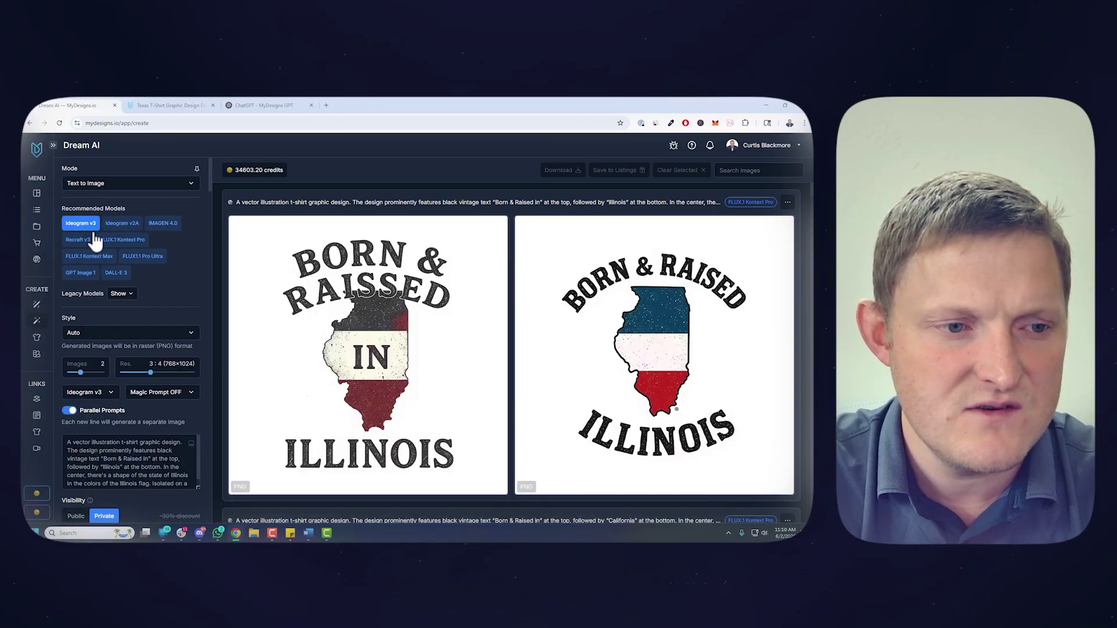
{"action": "left_click", "coordinate": [93, 336]}
{"action": "left_click", "coordinate": [90, 395]}
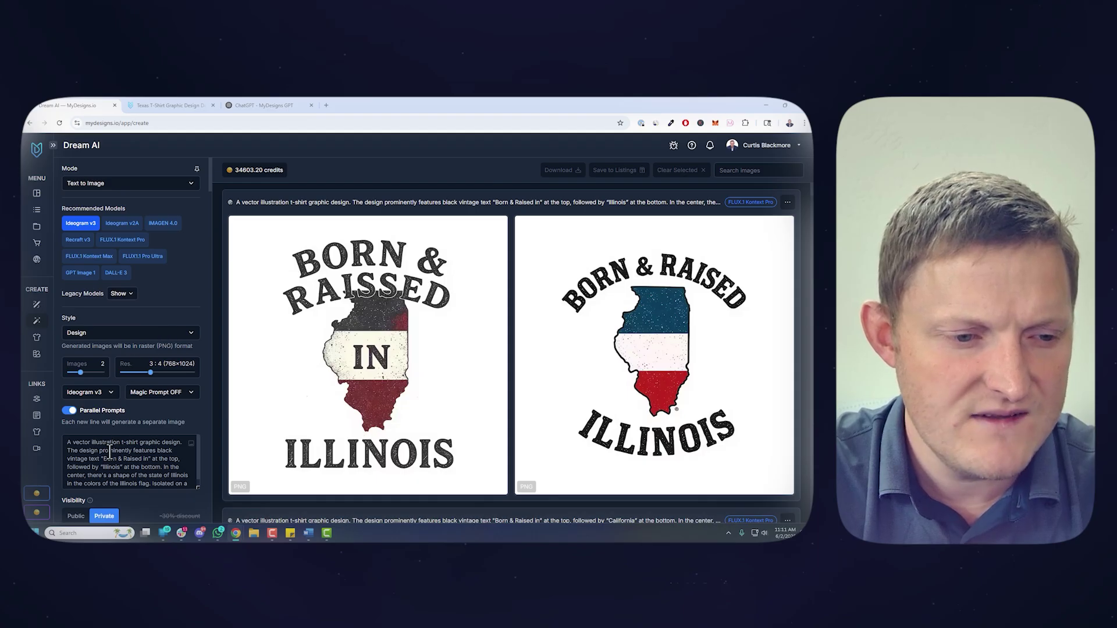
{"action": "scroll", "coordinate": [125, 407], "scroll_direction": "down", "scroll_amount": 6}
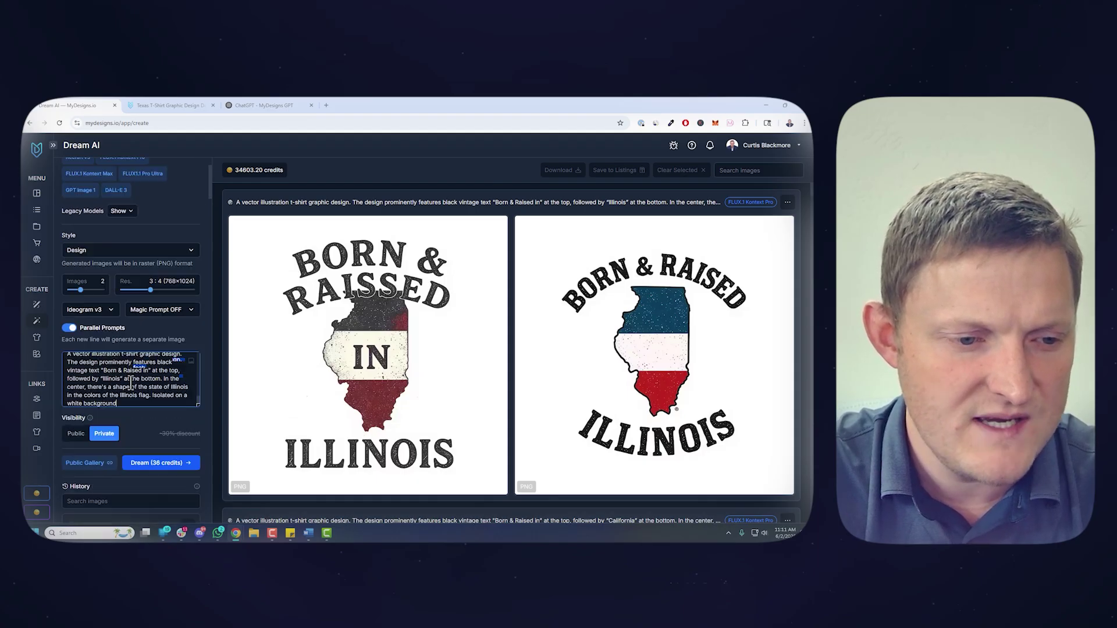
{"action": "scroll", "coordinate": [132, 377], "scroll_direction": "up", "scroll_amount": 5}
{"action": "left_click", "coordinate": [76, 434]}
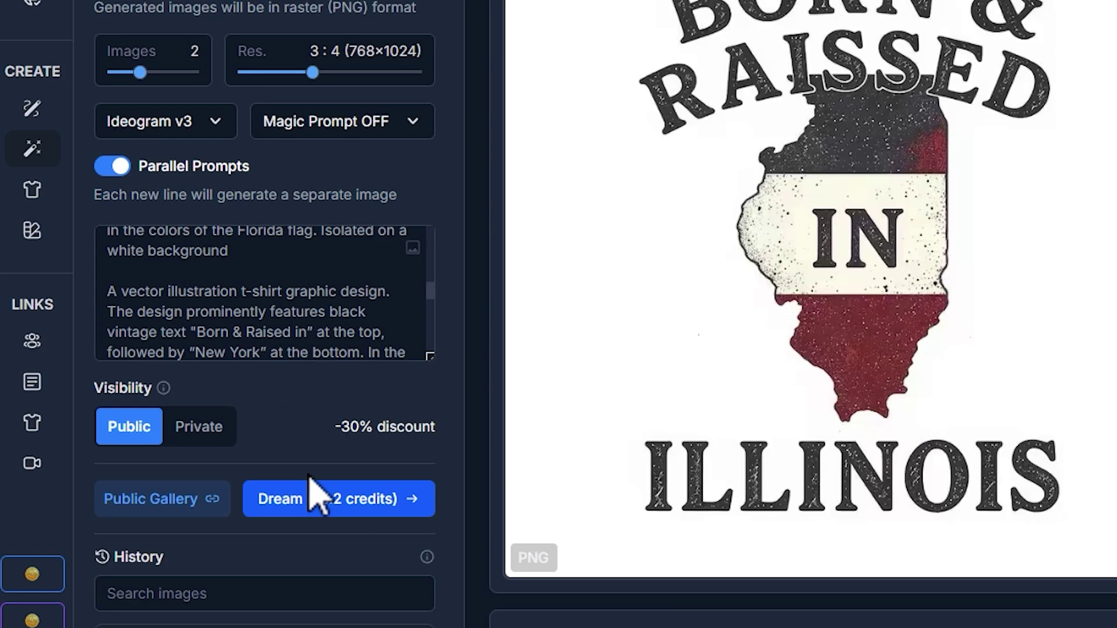
{"action": "left_click", "coordinate": [152, 462]}
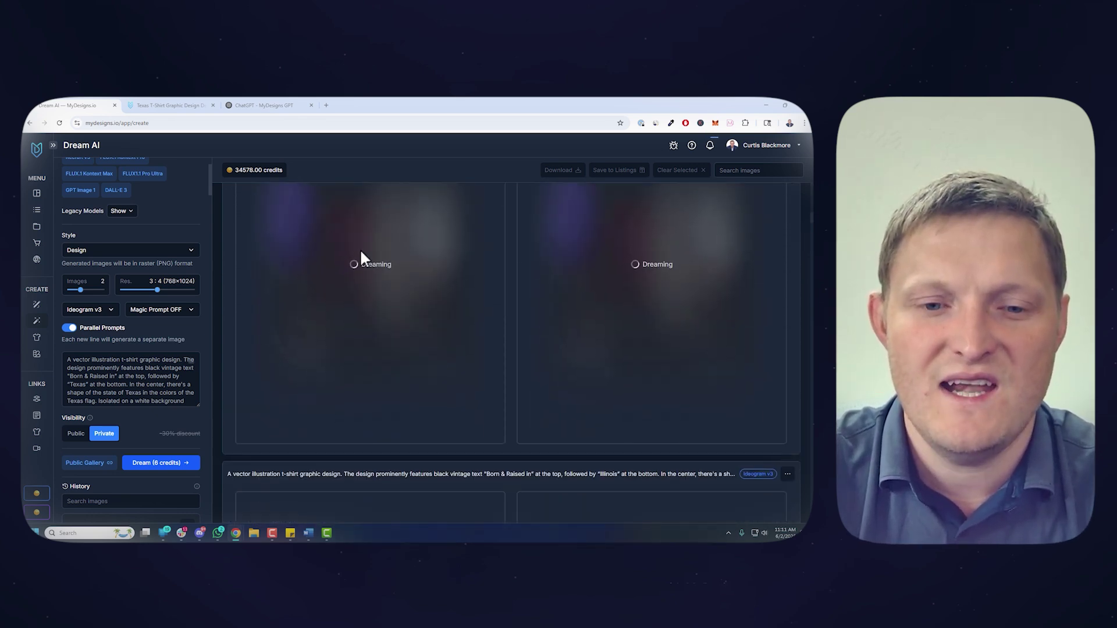
- Switch to IMAGEN 4.0, replace the Texas prompt with the Illinois prompt, and set Public
{"action": "scroll", "coordinate": [294, 287], "scroll_direction": "down", "scroll_amount": 1}
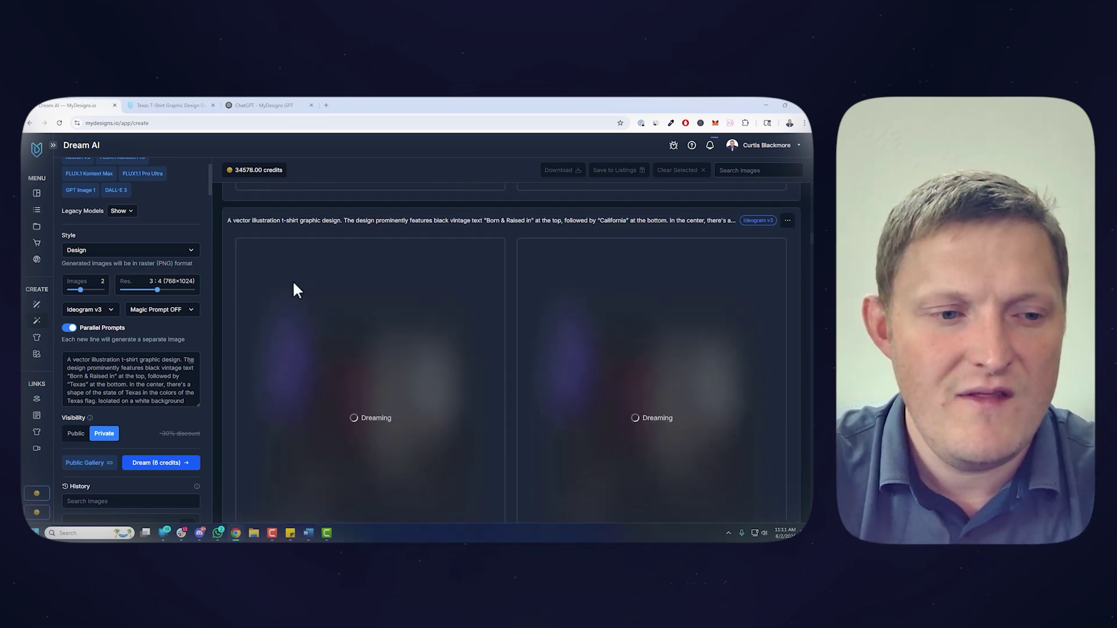
{"action": "scroll", "coordinate": [128, 285], "scroll_direction": "up", "scroll_amount": 2}
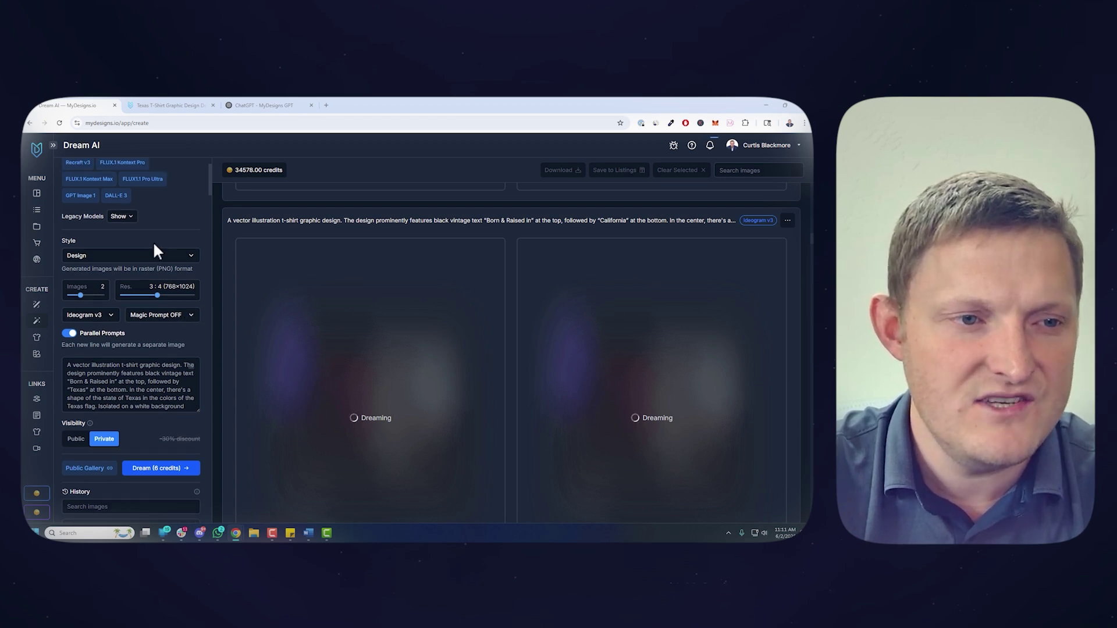
{"action": "left_click", "coordinate": [161, 225]}
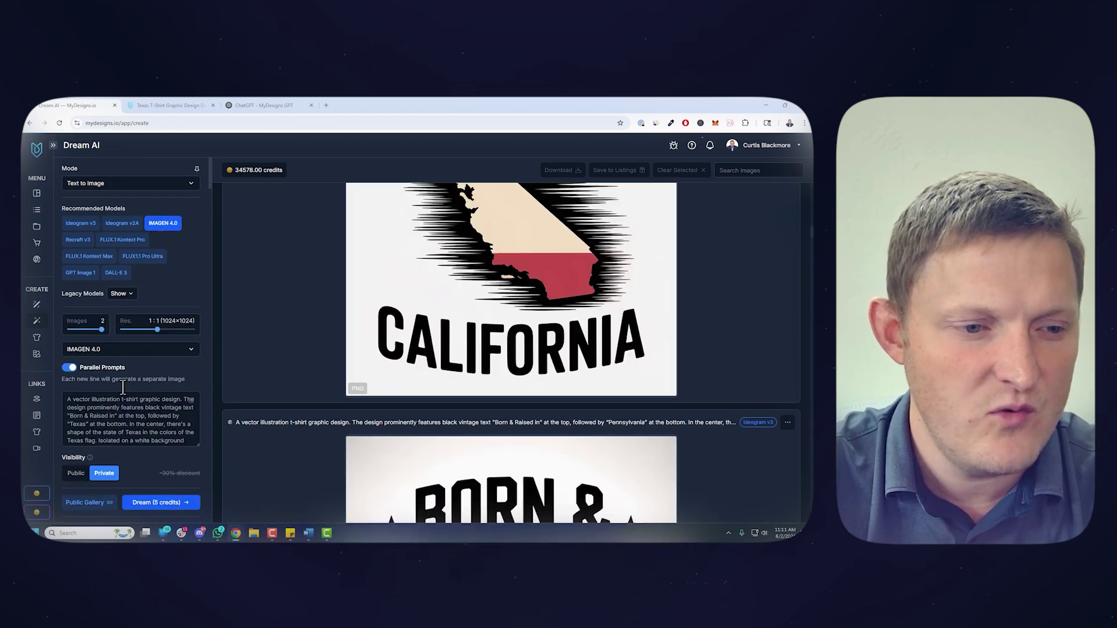
{"action": "left_click", "coordinate": [105, 414]}
{"action": "key", "text": "ctrl+a"}
{"action": "type", "text": "A vector illustration t-shirt graphic design. The design prominently features black vintage text \"Born & Raised in\" at the top, followed by \"Illinois\" at the bottom. In the center, there's a shape of the state of Illinois in the colors of the Illinois flag. Isolated on a white background"}
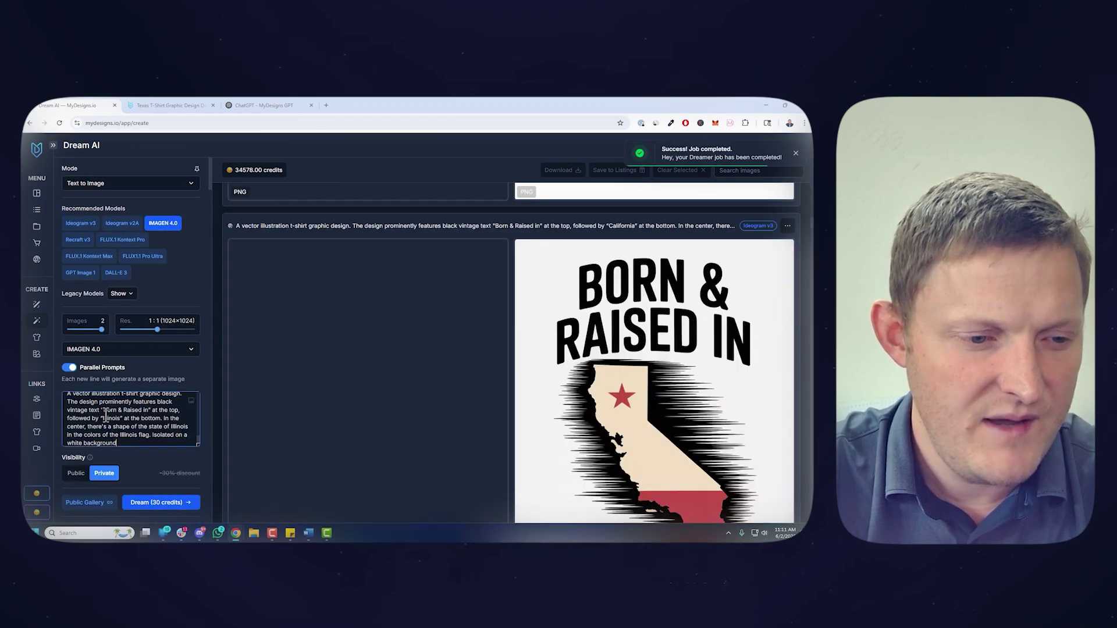
{"action": "scroll", "coordinate": [117, 416], "scroll_direction": "up", "scroll_amount": 2}
{"action": "scroll", "coordinate": [116, 425], "scroll_direction": "down", "scroll_amount": 2}
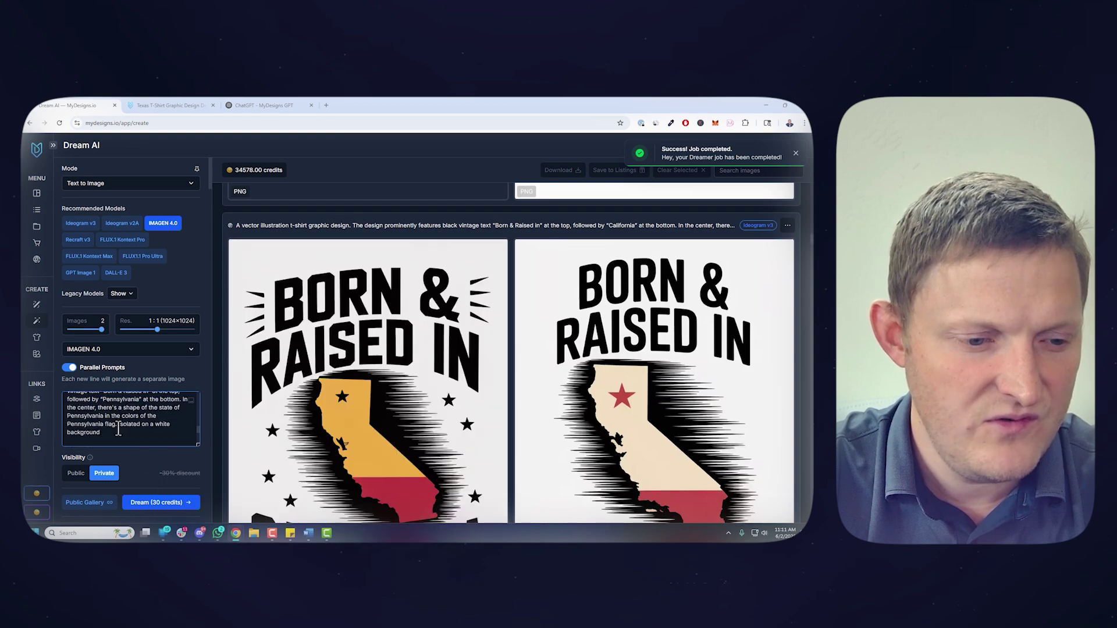
{"action": "left_click", "coordinate": [78, 474]}
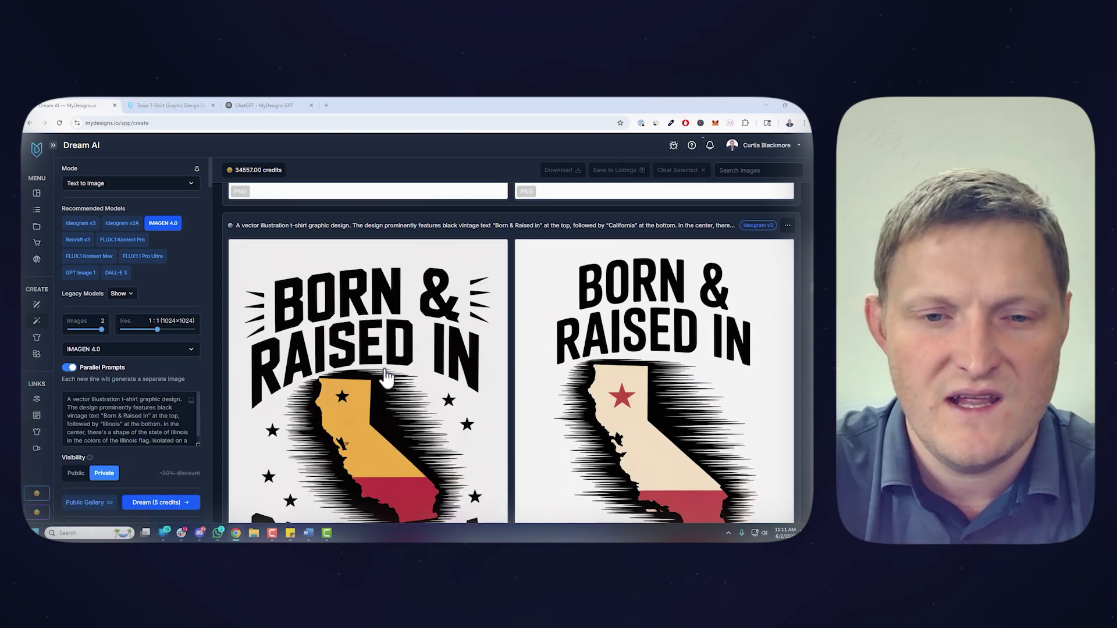
{"action": "scroll", "coordinate": [326, 372], "scroll_direction": "down", "scroll_amount": 10}
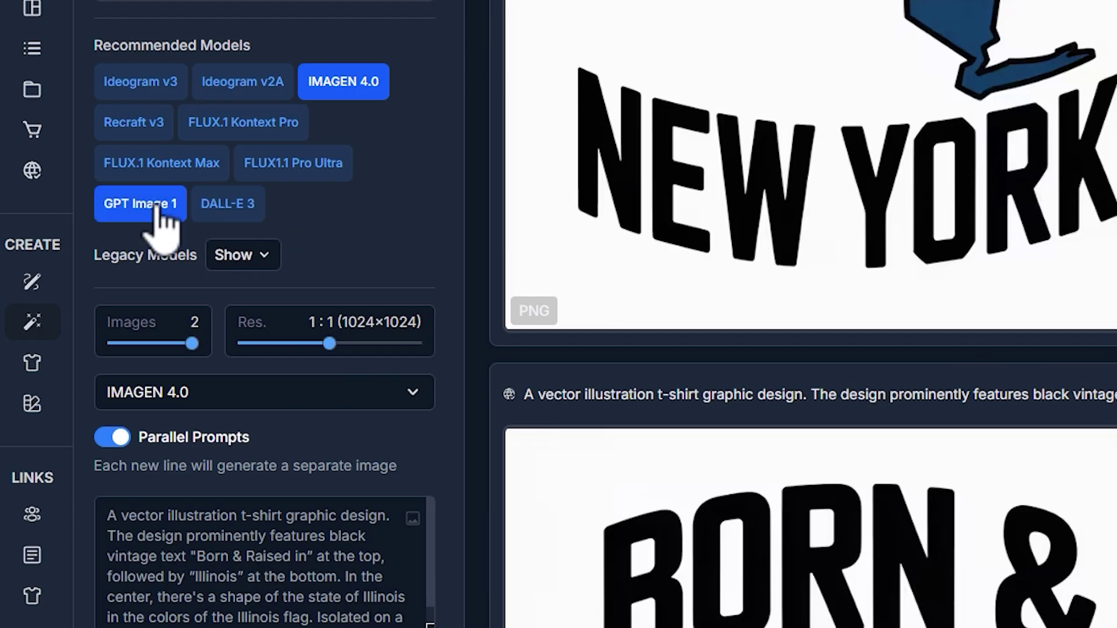
- Generate a public California batch with GPT Image 1 at High quality
{"action": "left_click", "coordinate": [77, 273]}
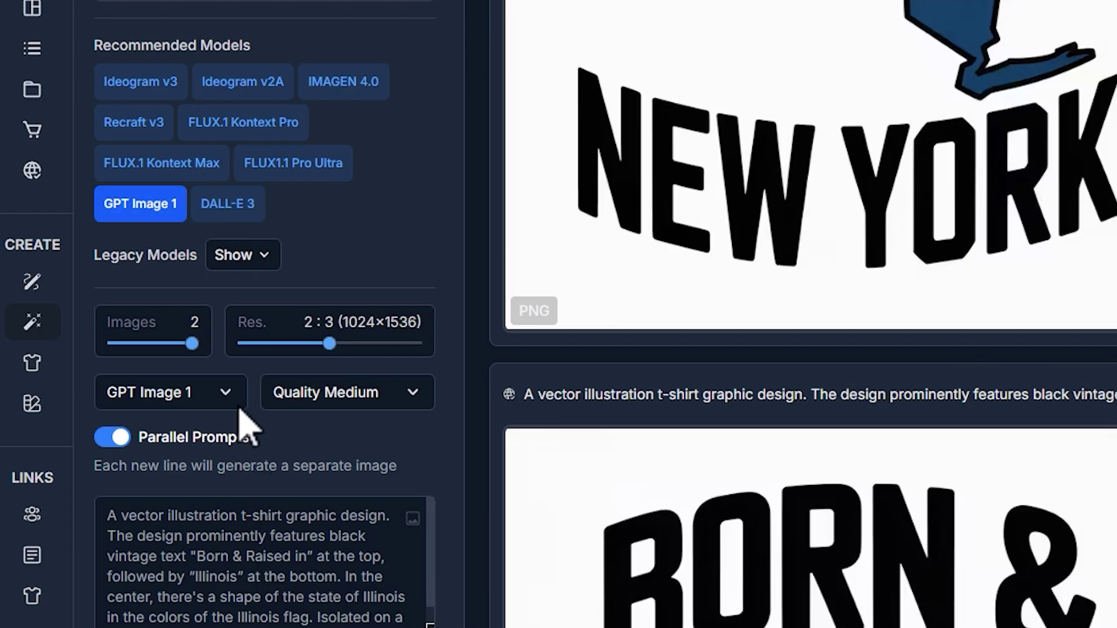
{"action": "left_click", "coordinate": [326, 402]}
{"action": "left_click", "coordinate": [362, 491]}
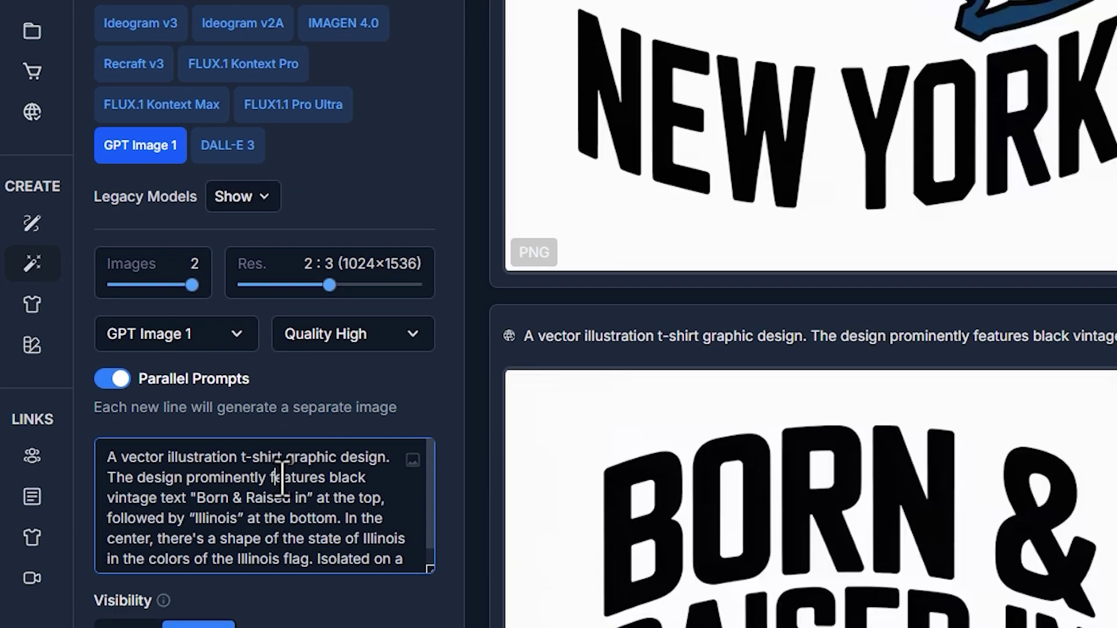
{"action": "left_click", "coordinate": [211, 439]}
{"action": "left_click", "coordinate": [135, 504]}
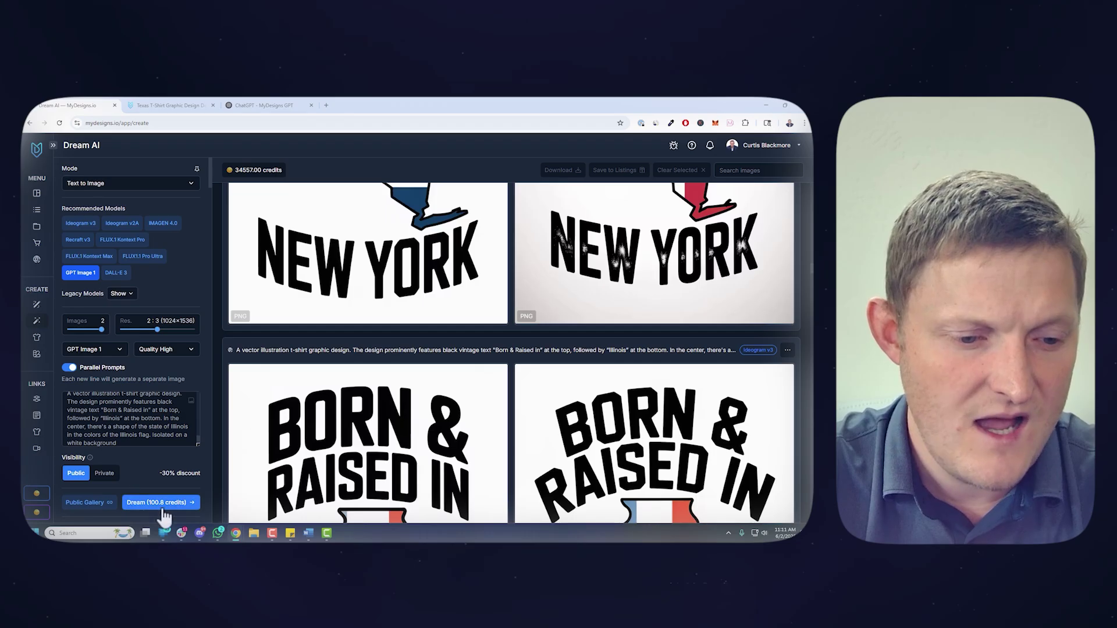
{"action": "left_click", "coordinate": [154, 416]}
{"action": "key", "text": "ctrl+a"}
{"action": "key", "text": "ctrl+v"}
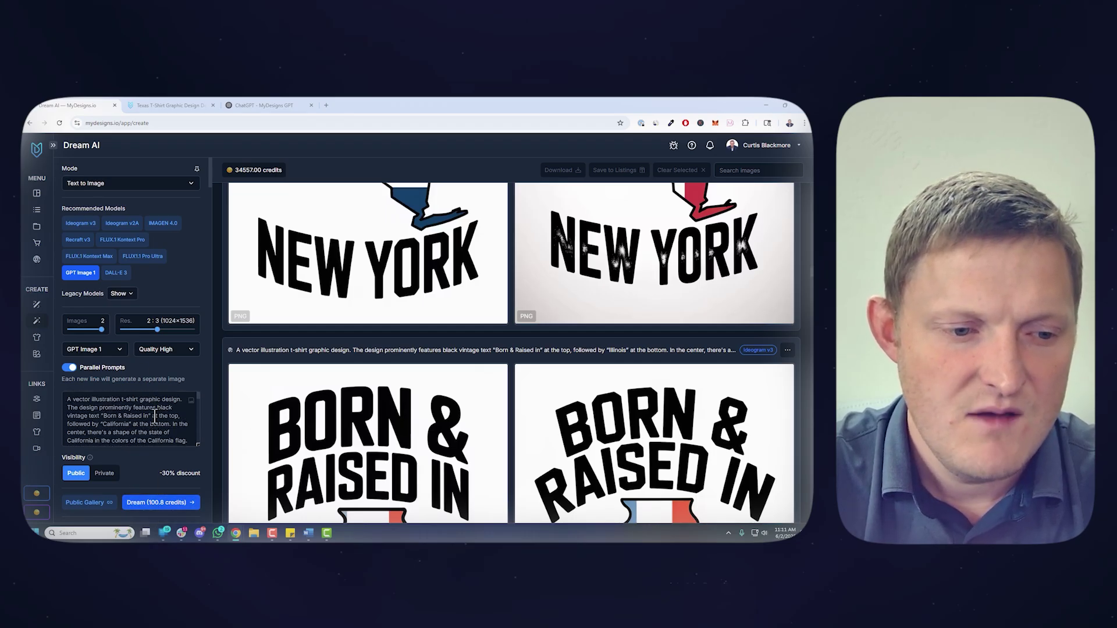
{"action": "left_click", "coordinate": [161, 503]}
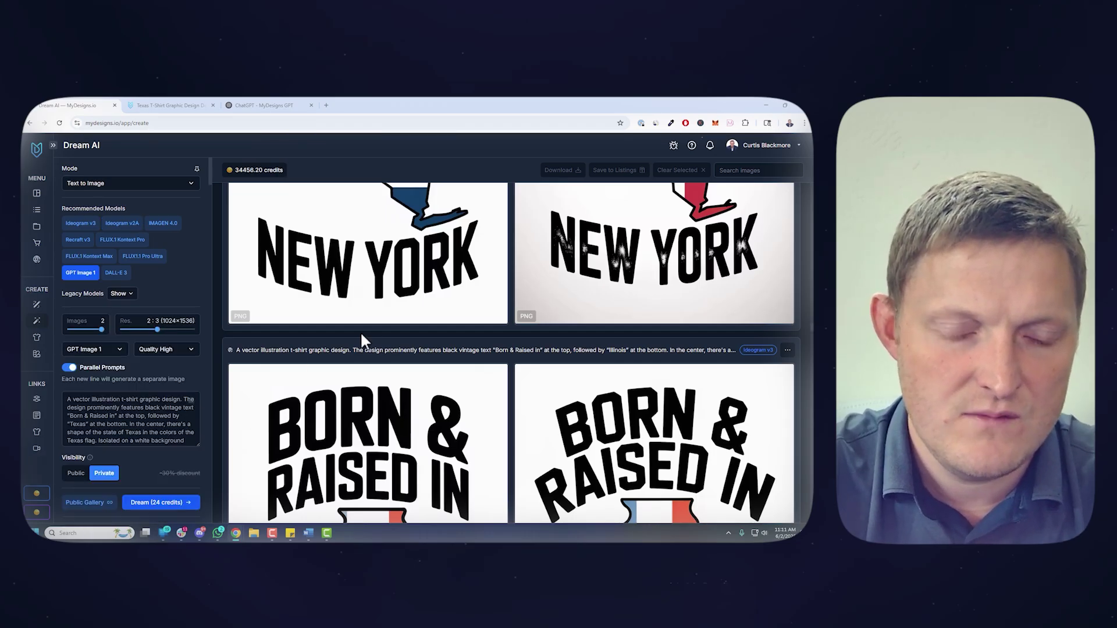
{"action": "scroll", "coordinate": [361, 342], "scroll_direction": "down", "scroll_amount": 10}
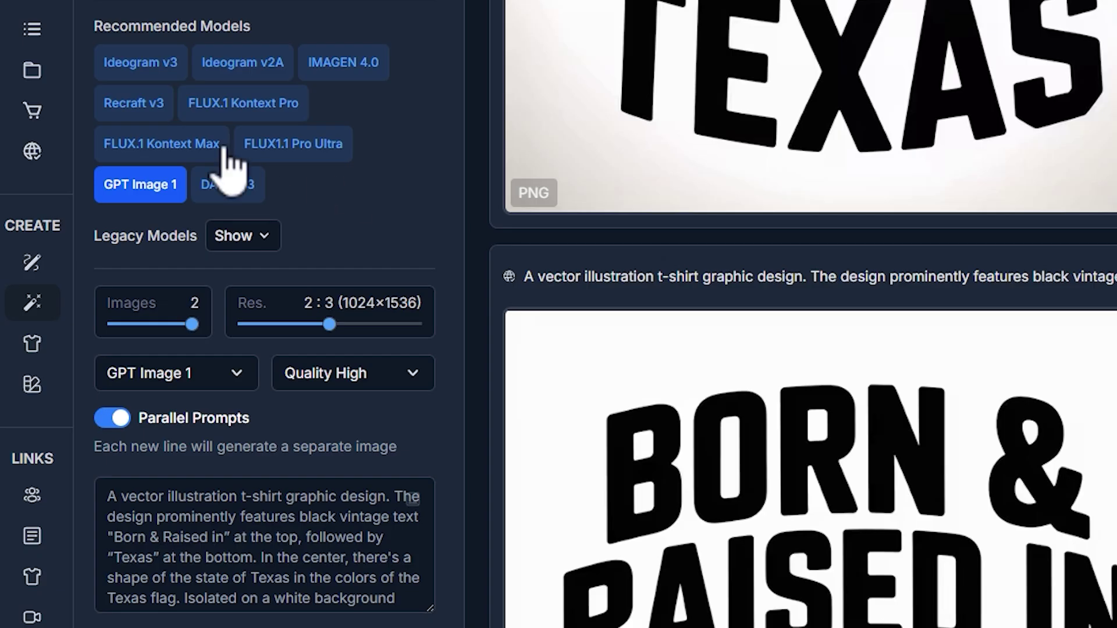
- Switch to FLUX1.1 Pro Ultra, paste the state prompts, set Public, and generate the batch
{"action": "left_click", "coordinate": [90, 257]}
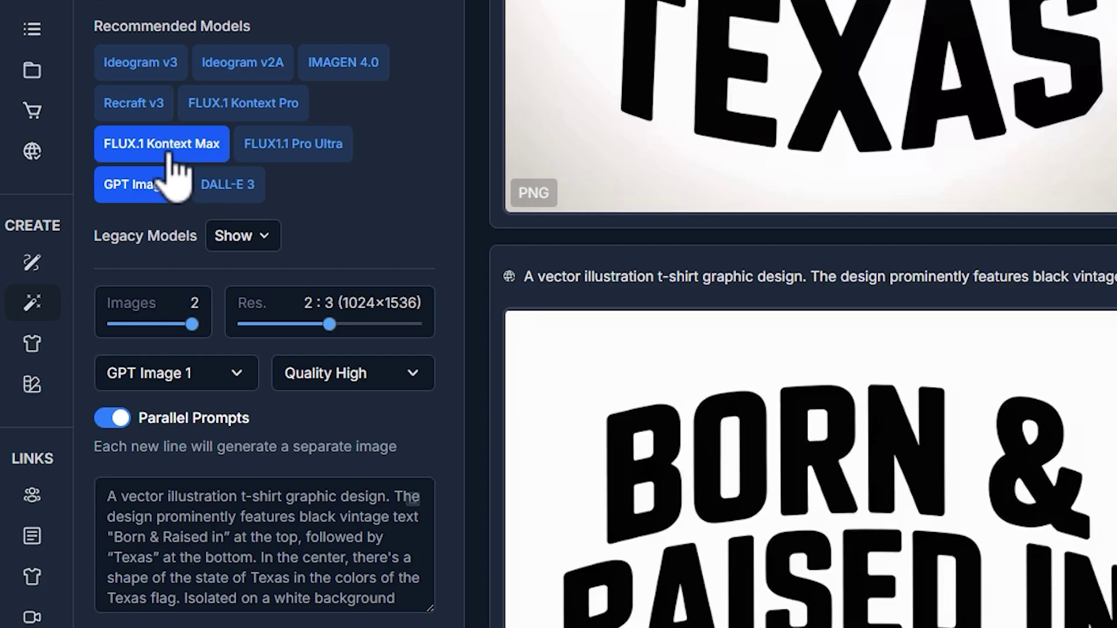
{"action": "left_click", "coordinate": [300, 149]}
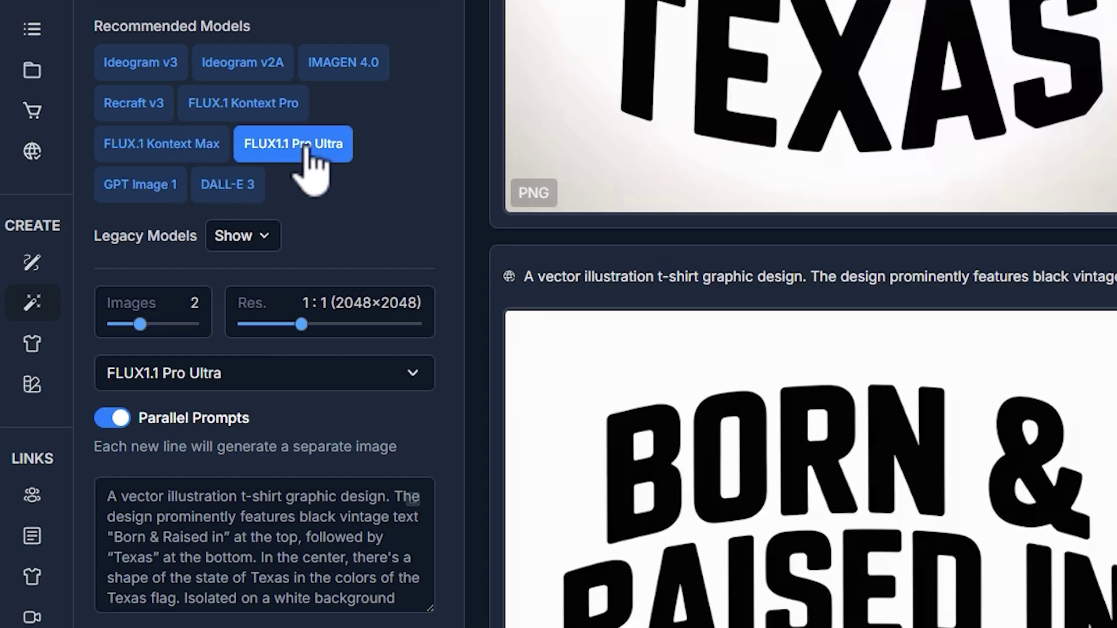
{"action": "scroll", "coordinate": [299, 495], "scroll_direction": "down", "scroll_amount": 1}
{"action": "key", "text": "ctrl+a"}
{"action": "type", "text": "A vector illustration t-shirt graphic design. The design prominently features black vintage text \"Born & Raised in\" at the top, followed by \"Illinois\" at the bottom. In the center, there's a shape of the state of Illinois in the colors of the Illinois flag. Isolated on a white background"}
{"action": "left_click", "coordinate": [148, 523]}
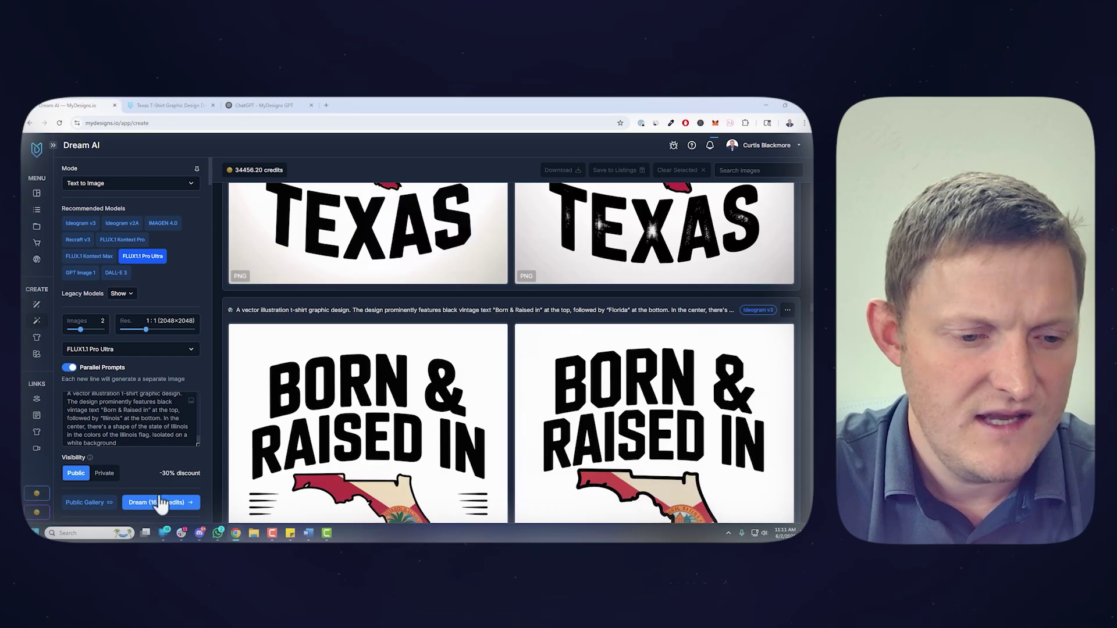
{"action": "left_click", "coordinate": [143, 421]}
{"action": "key", "text": "ctrl+v"}
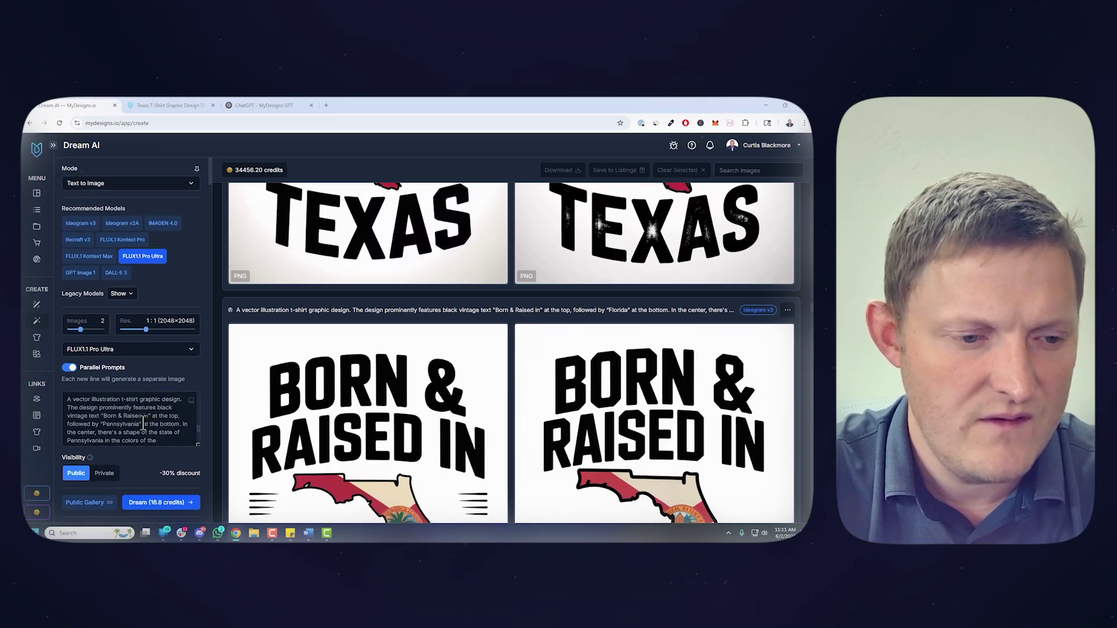
{"action": "left_click", "coordinate": [169, 505]}
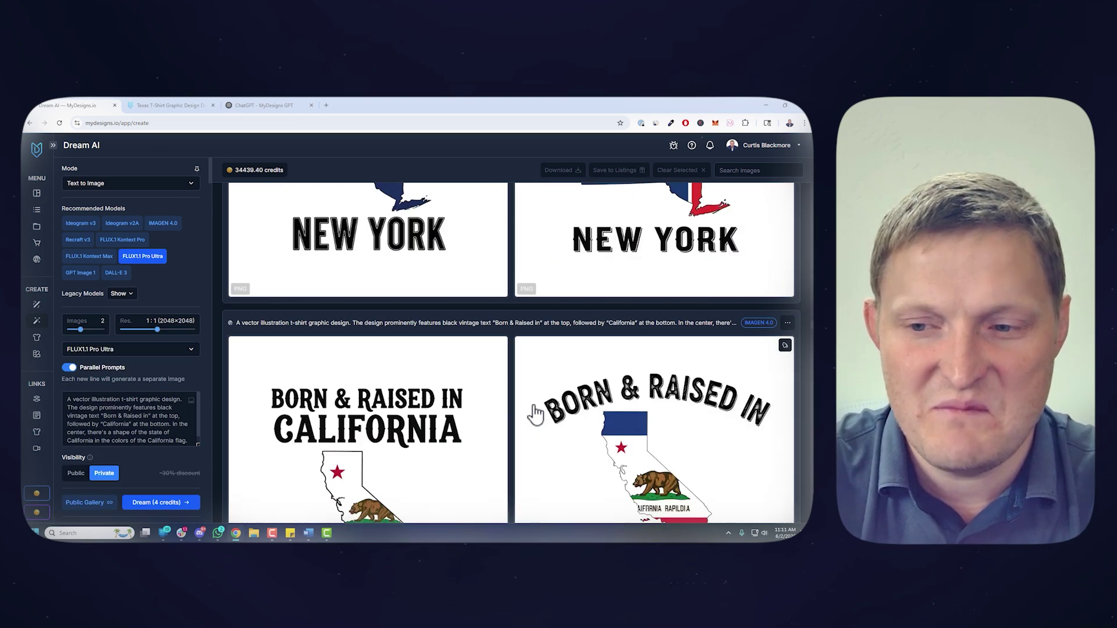
- Dismiss the 'Job failed' and 'Job completed' toasts and scroll to the new Pennsylvania designs
{"action": "scroll", "coordinate": [678, 256], "scroll_direction": "down", "scroll_amount": 10}
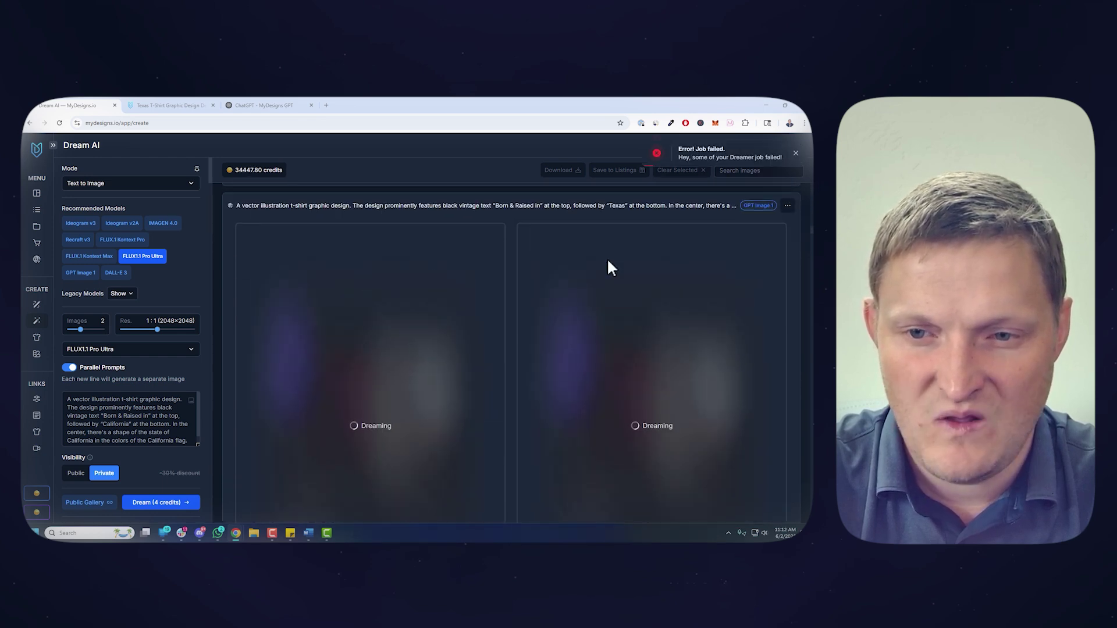
{"action": "left_click", "coordinate": [796, 156]}
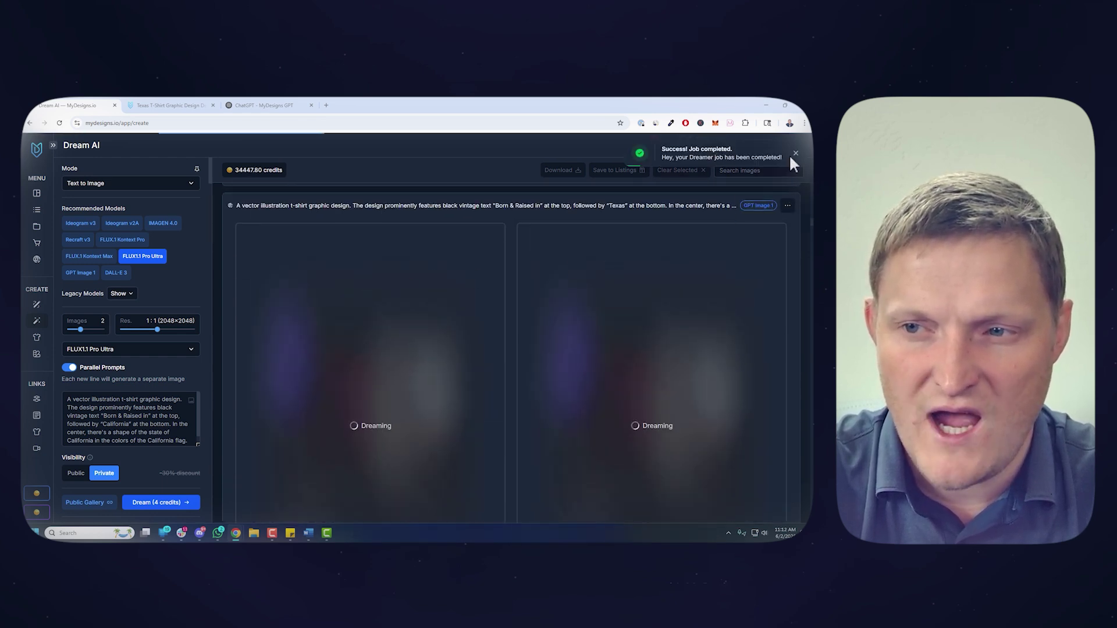
{"action": "left_click", "coordinate": [794, 155]}
{"action": "scroll", "coordinate": [663, 274], "scroll_direction": "down", "scroll_amount": 5}
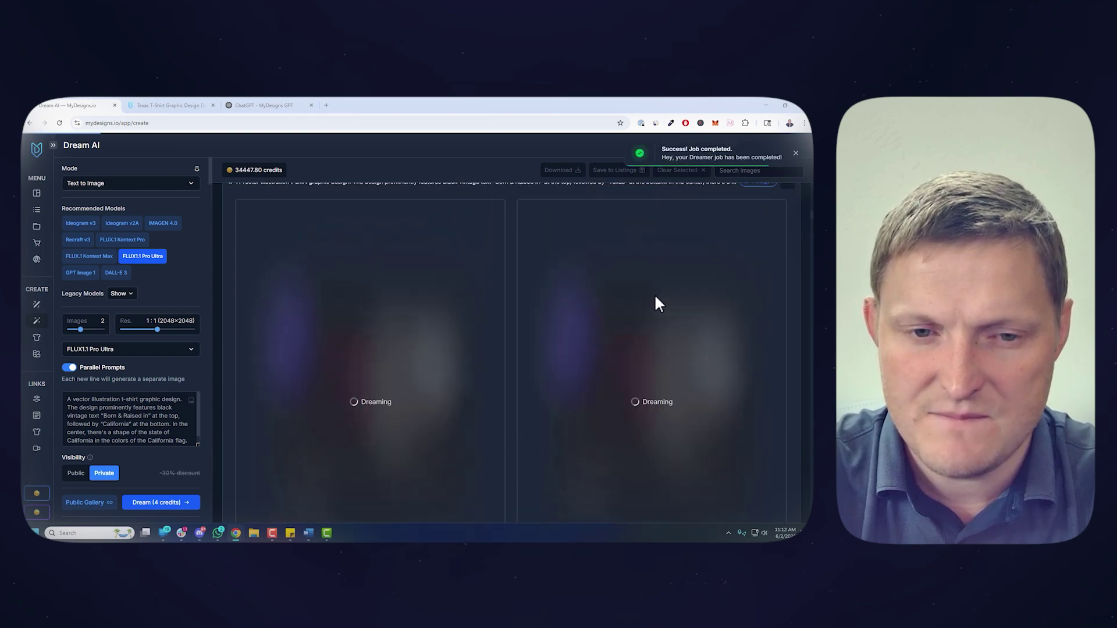
{"action": "scroll", "coordinate": [628, 308], "scroll_direction": "up", "scroll_amount": 15}
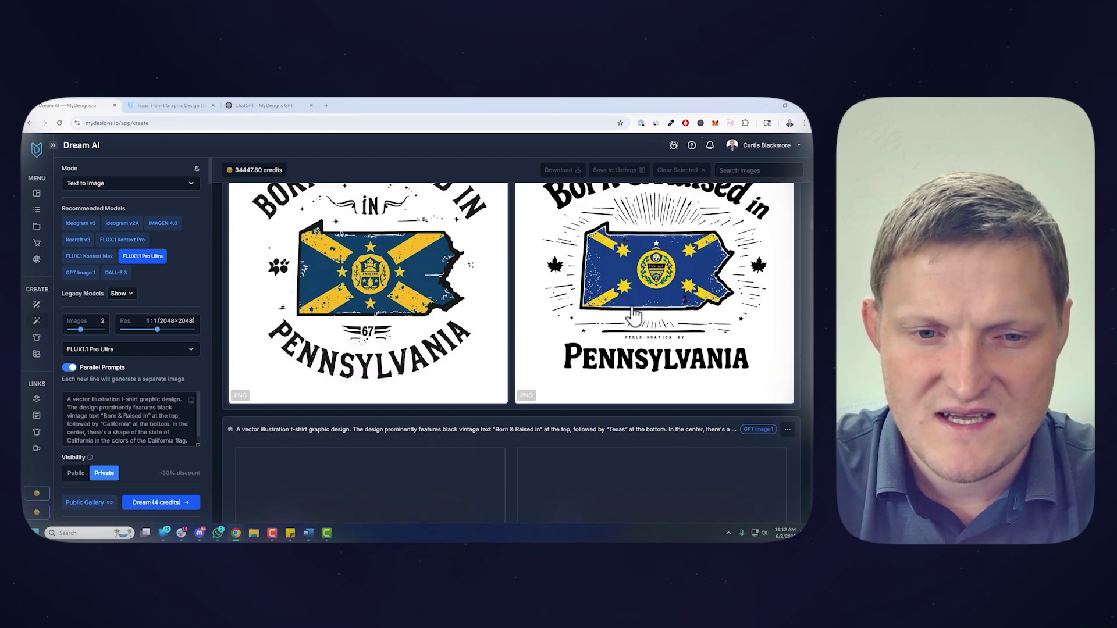
{"action": "scroll", "coordinate": [633, 311], "scroll_direction": "up", "scroll_amount": 10}
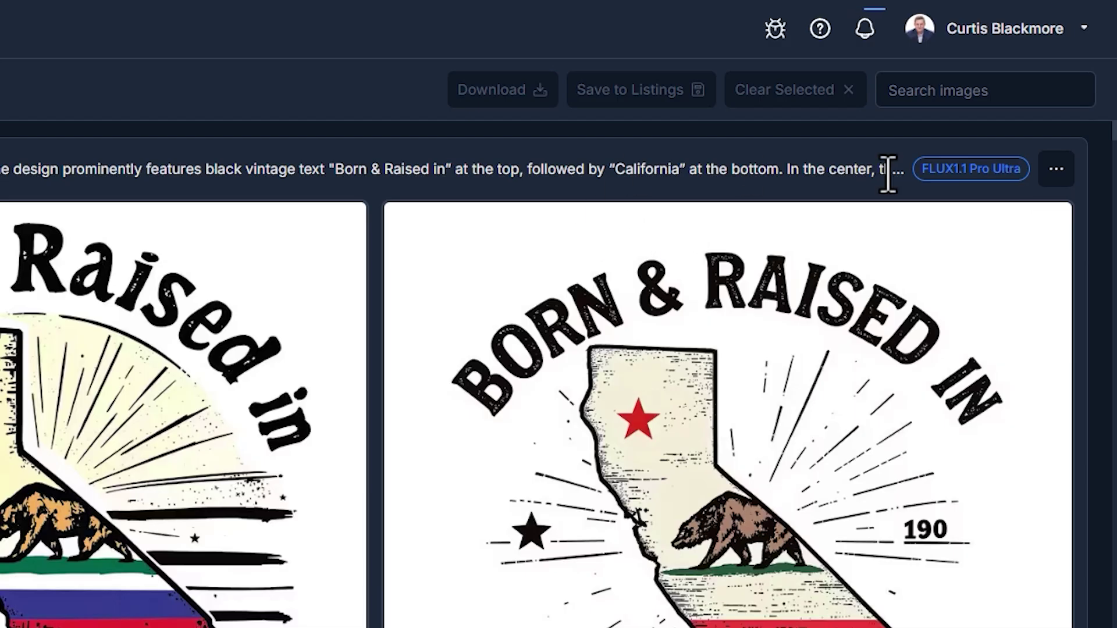
{"action": "mouse_move", "coordinate": [746, 206]}
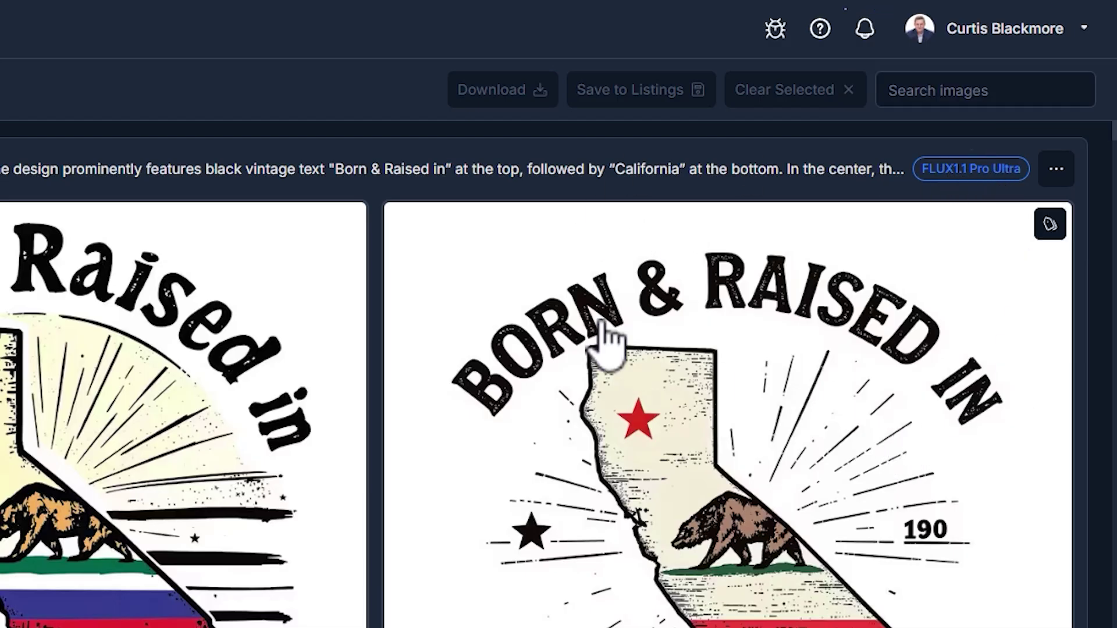
{"action": "scroll", "coordinate": [395, 336], "scroll_direction": "down", "scroll_amount": 5}
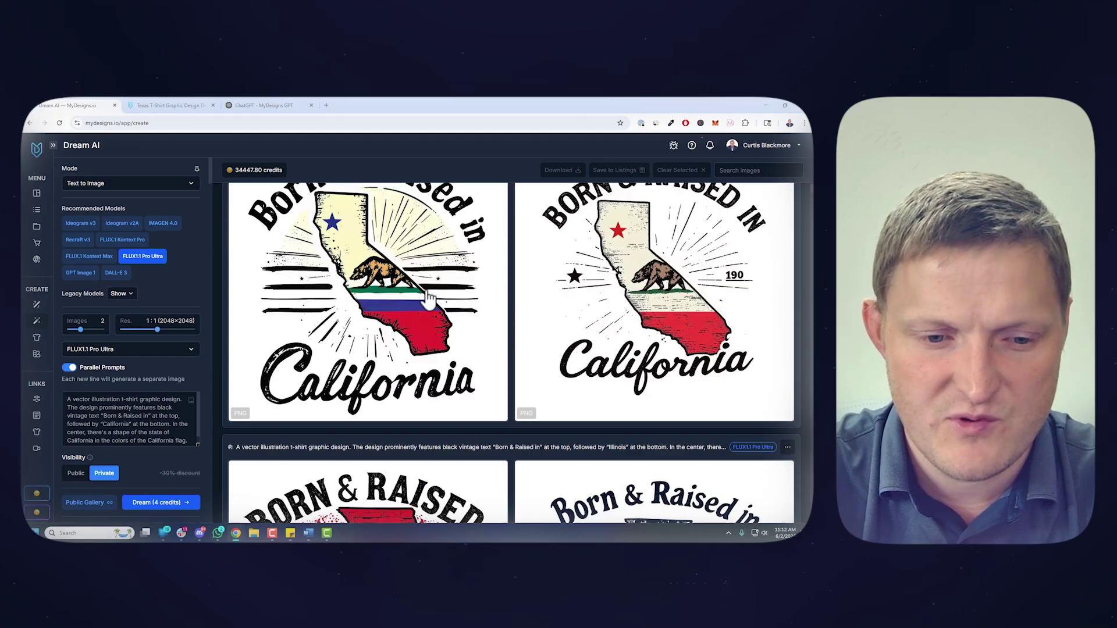
{"action": "scroll", "coordinate": [640, 293], "scroll_direction": "up", "scroll_amount": 5}
{"action": "scroll", "coordinate": [640, 294], "scroll_direction": "up", "scroll_amount": 1}
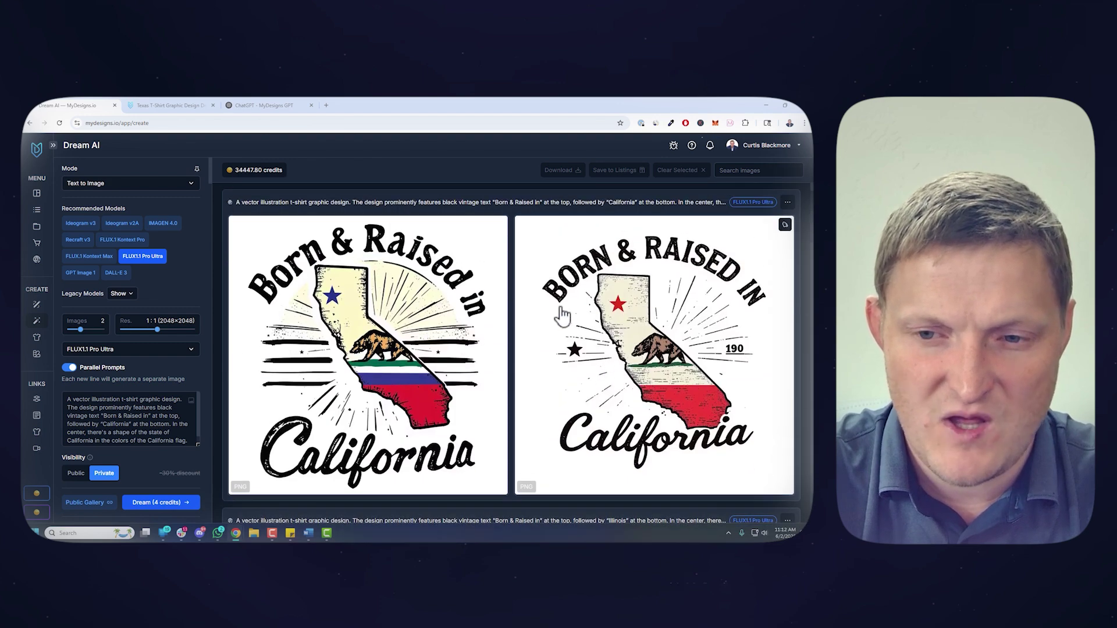
{"action": "scroll", "coordinate": [558, 325], "scroll_direction": "down", "scroll_amount": 5}
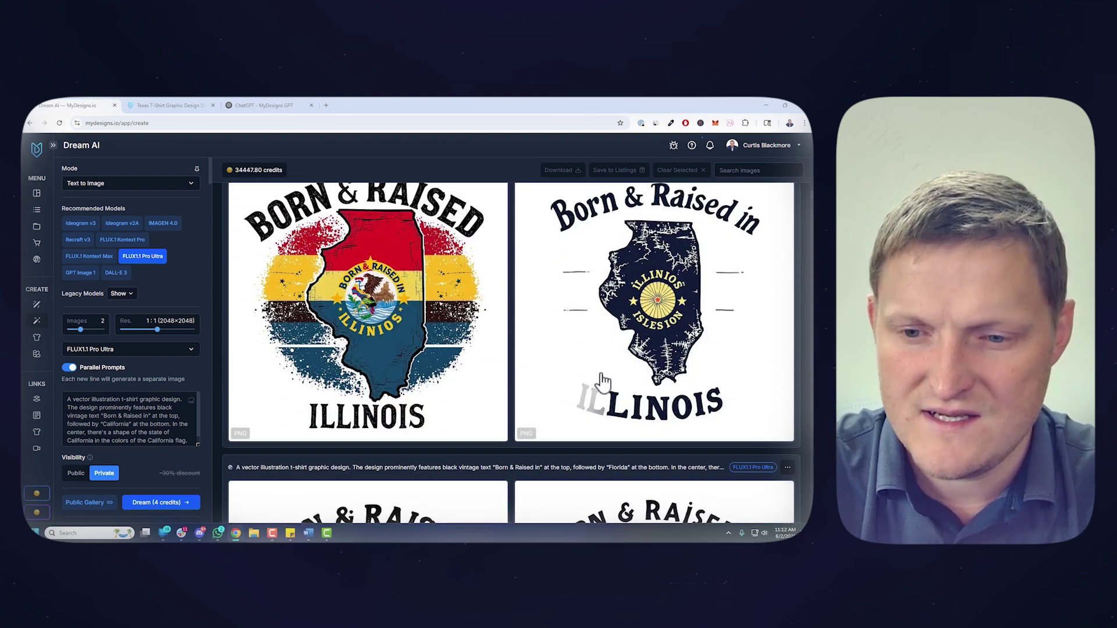
{"action": "scroll", "coordinate": [603, 381], "scroll_direction": "down", "scroll_amount": 5}
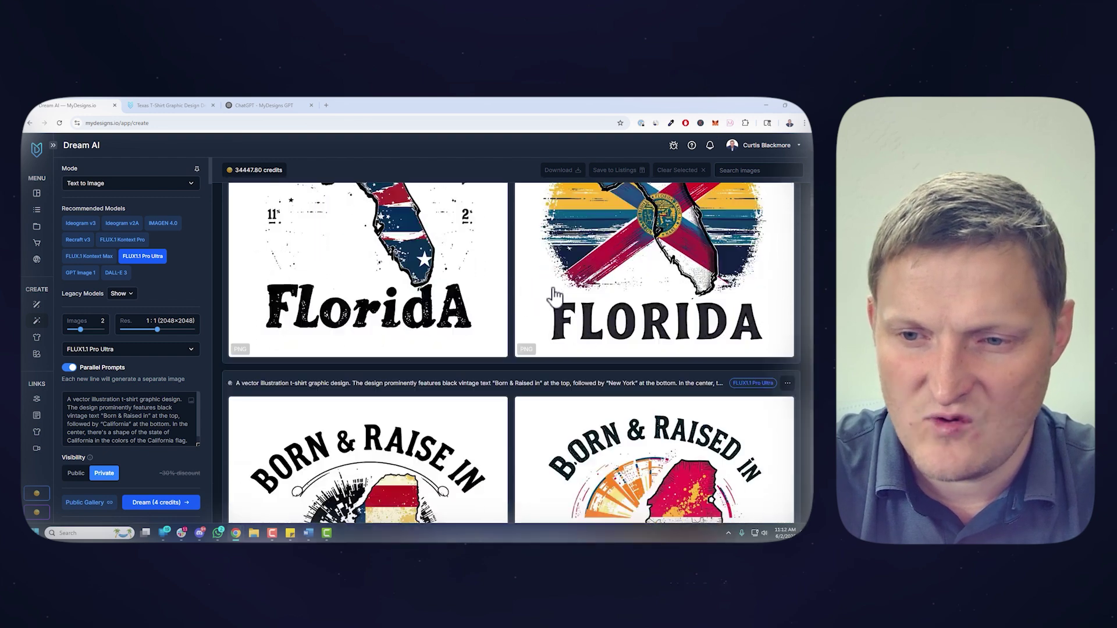
{"action": "scroll", "coordinate": [581, 298], "scroll_direction": "down", "scroll_amount": 2}
{"action": "scroll", "coordinate": [605, 285], "scroll_direction": "down", "scroll_amount": 4}
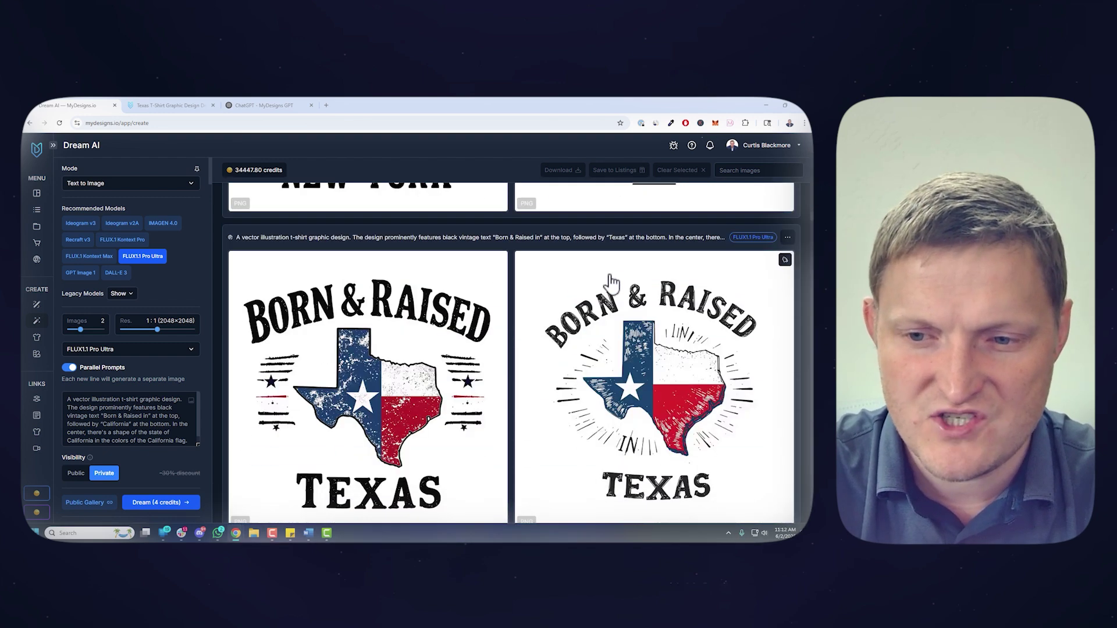
{"action": "scroll", "coordinate": [754, 255], "scroll_direction": "down", "scroll_amount": 7}
{"action": "scroll", "coordinate": [726, 297], "scroll_direction": "up", "scroll_amount": 2}
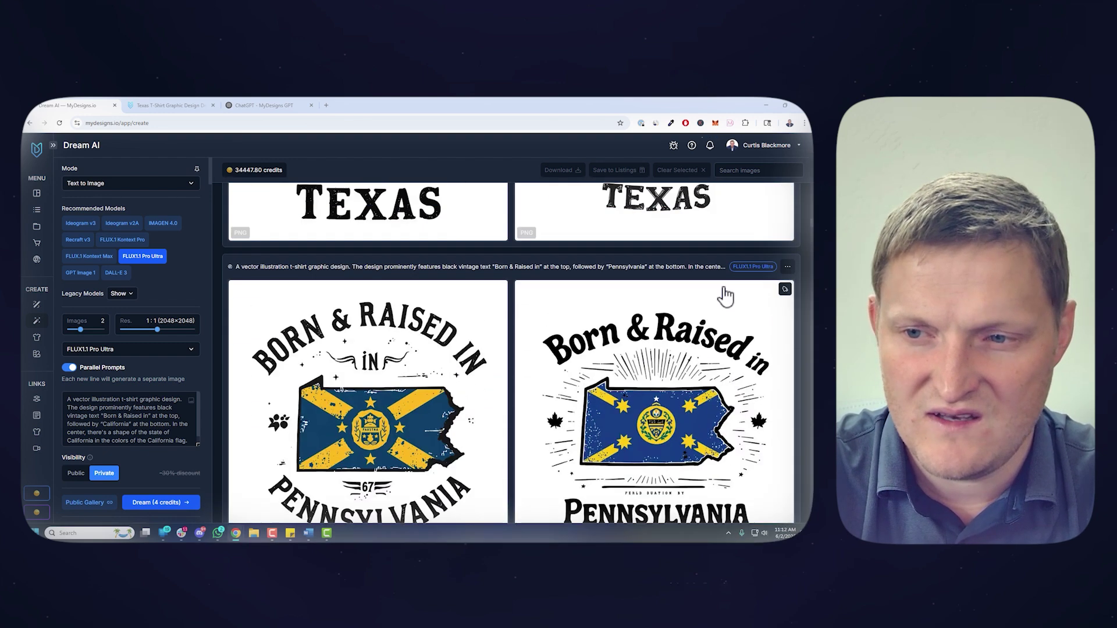
{"action": "scroll", "coordinate": [675, 279], "scroll_direction": "down", "scroll_amount": 6}
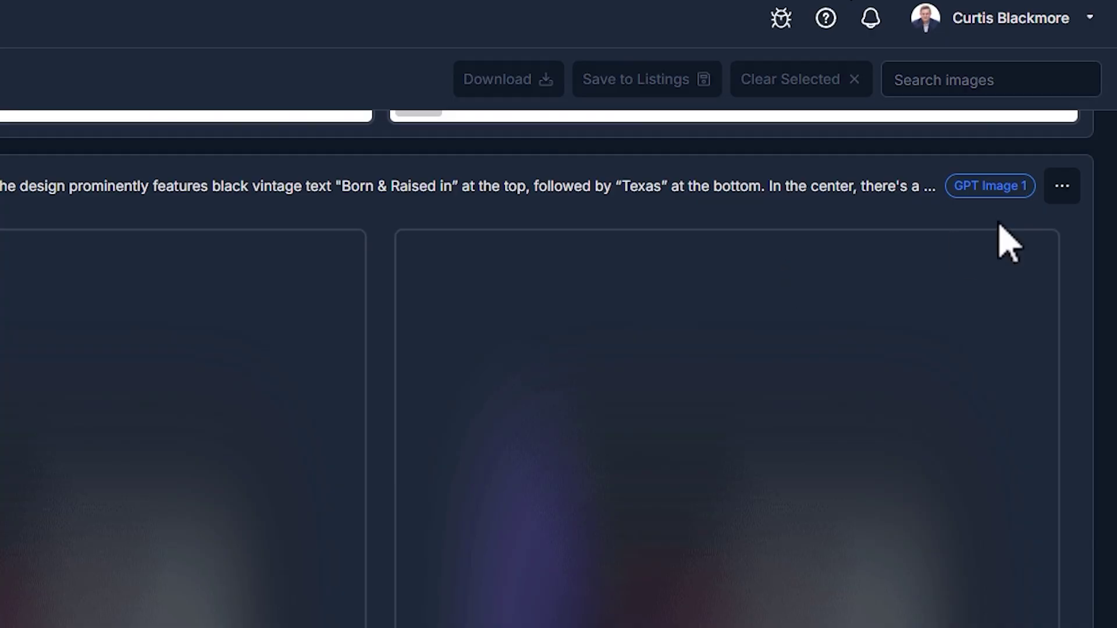
{"action": "mouse_move", "coordinate": [754, 216]}
{"action": "scroll", "coordinate": [766, 383], "scroll_direction": "down", "scroll_amount": 8}
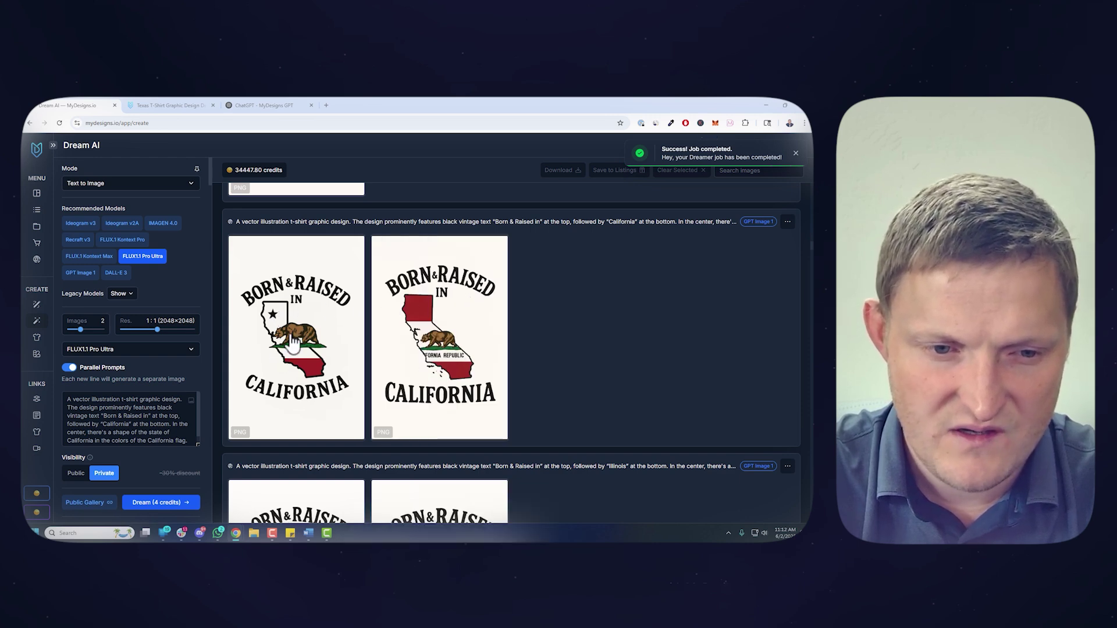
{"action": "scroll", "coordinate": [493, 333], "scroll_direction": "down", "scroll_amount": 4}
{"action": "scroll", "coordinate": [459, 313], "scroll_direction": "down", "scroll_amount": 3}
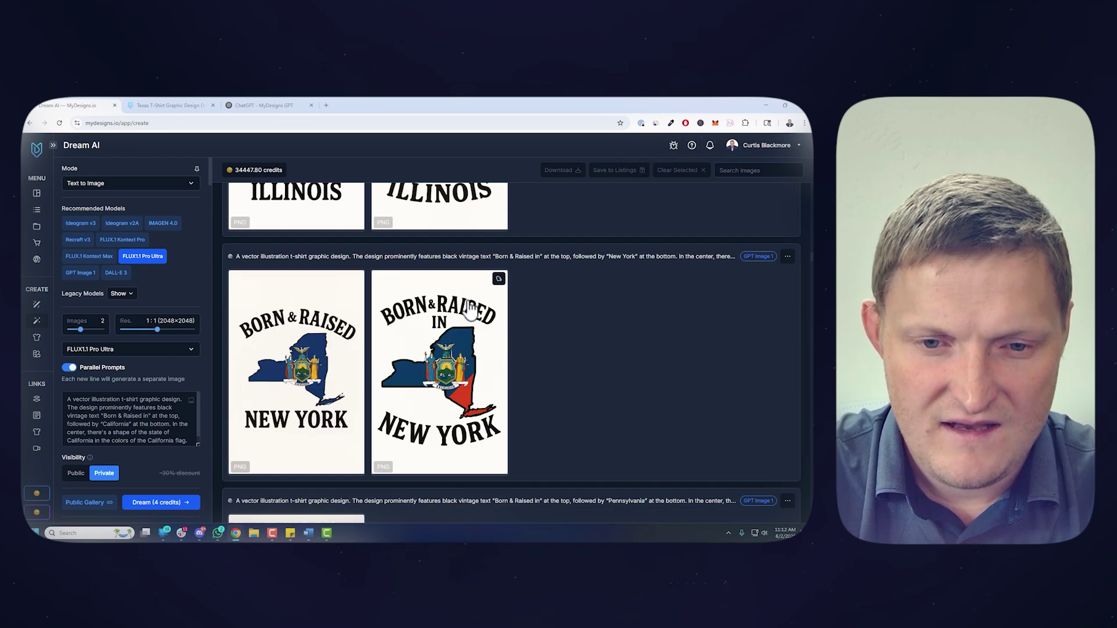
{"action": "scroll", "coordinate": [445, 299], "scroll_direction": "down", "scroll_amount": 10}
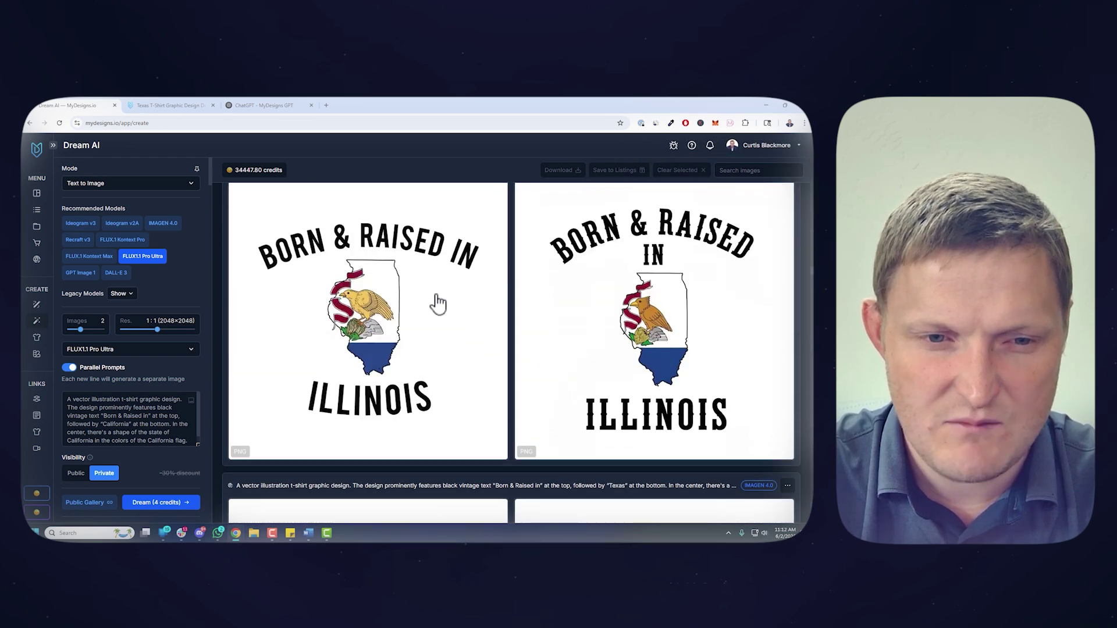
{"action": "scroll", "coordinate": [436, 299], "scroll_direction": "up", "scroll_amount": 1}
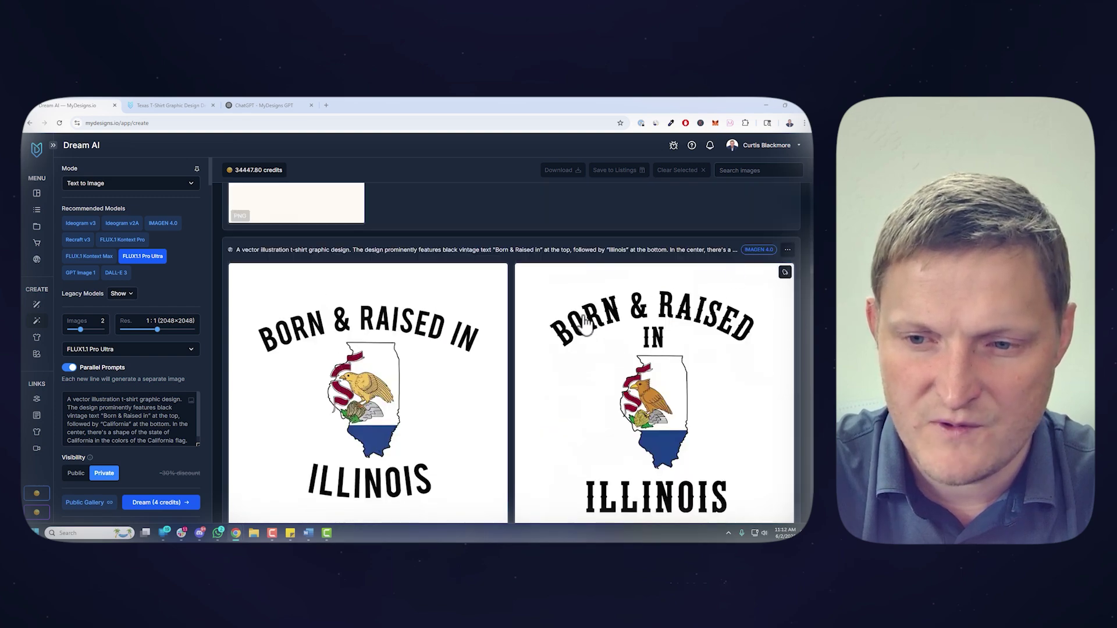
{"action": "scroll", "coordinate": [424, 323], "scroll_direction": "down", "scroll_amount": 5}
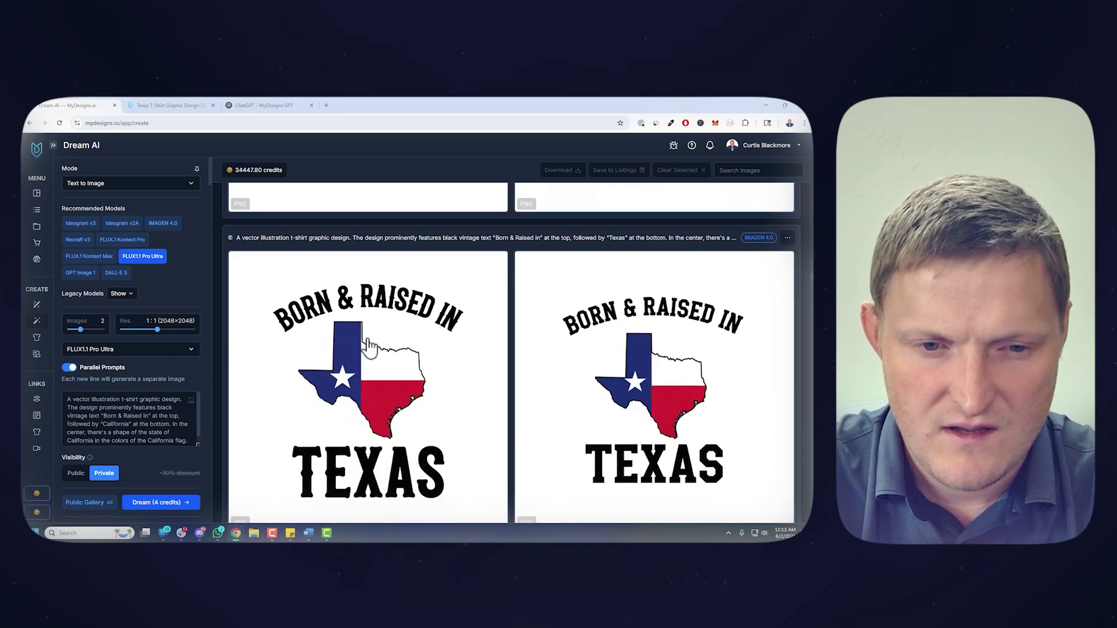
{"action": "scroll", "coordinate": [617, 349], "scroll_direction": "down", "scroll_amount": 5}
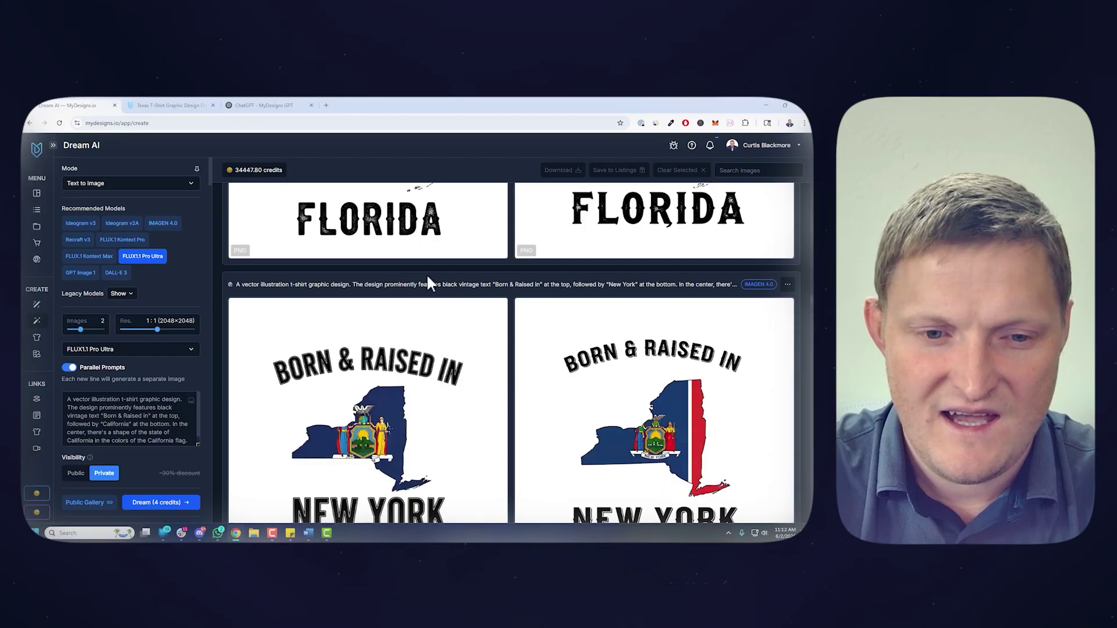
{"action": "scroll", "coordinate": [421, 291], "scroll_direction": "down", "scroll_amount": 2}
{"action": "scroll", "coordinate": [415, 303], "scroll_direction": "down", "scroll_amount": 8}
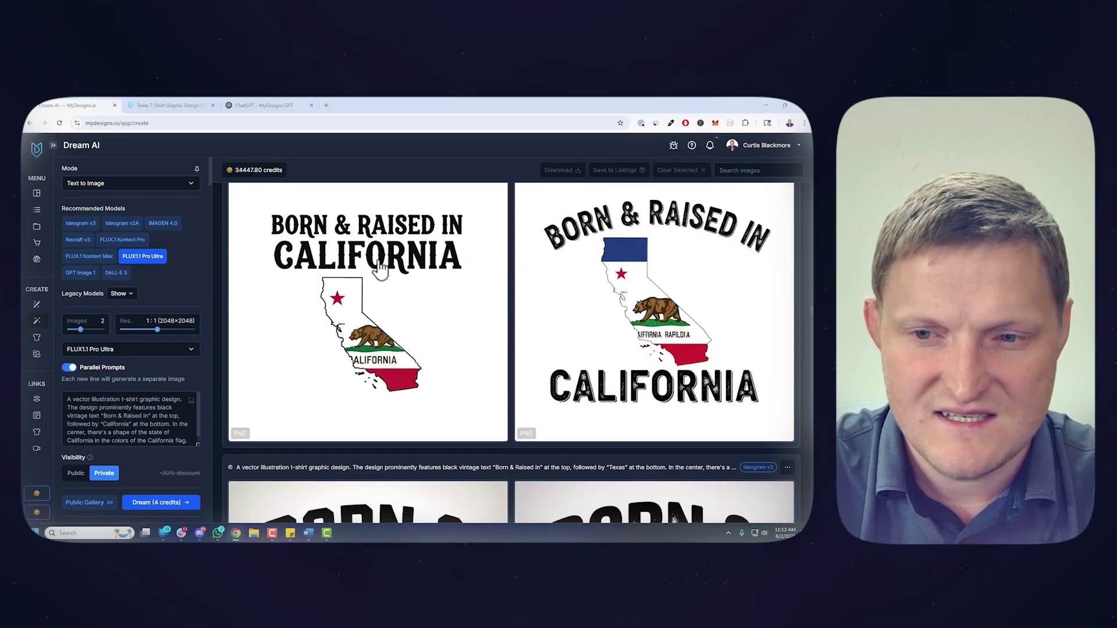
{"action": "scroll", "coordinate": [495, 264], "scroll_direction": "down", "scroll_amount": 2}
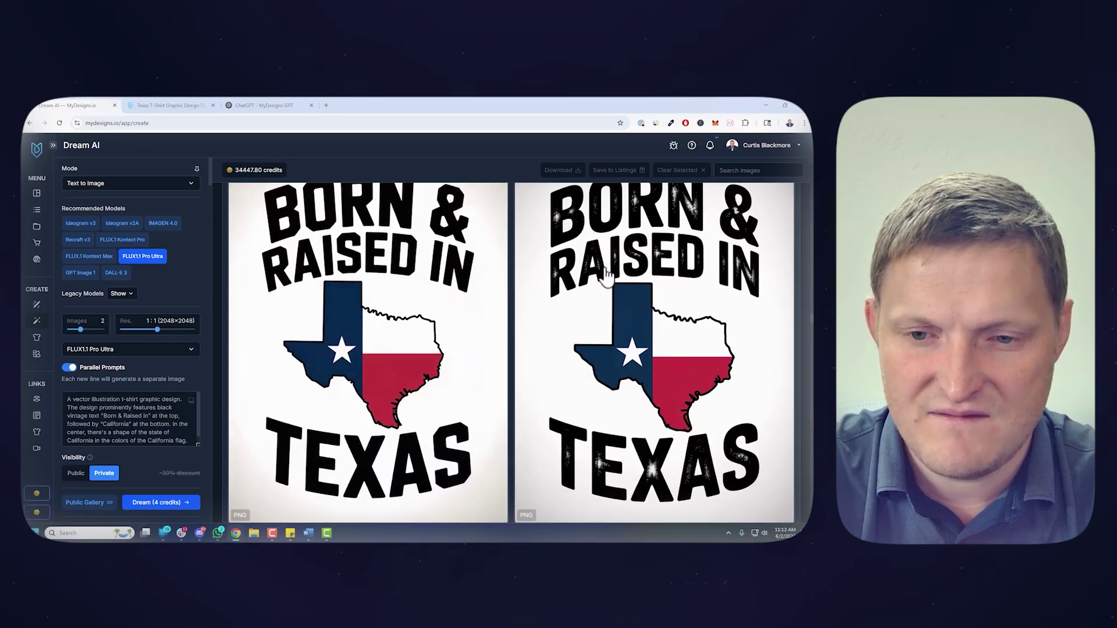
{"action": "scroll", "coordinate": [640, 274], "scroll_direction": "up", "scroll_amount": 2}
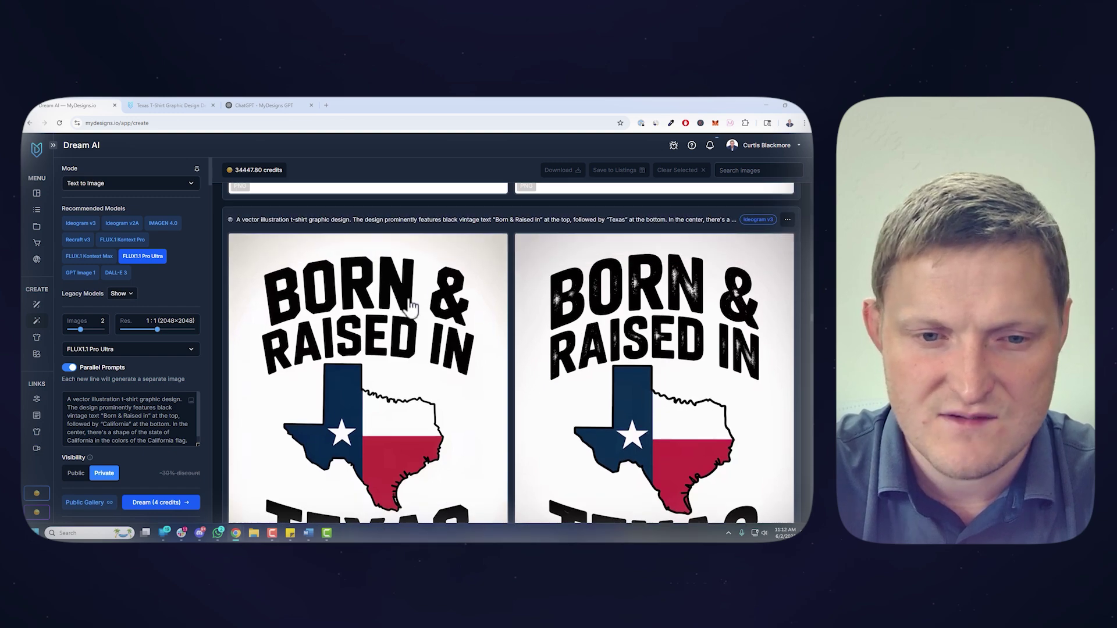
{"action": "scroll", "coordinate": [411, 305], "scroll_direction": "down", "scroll_amount": 6}
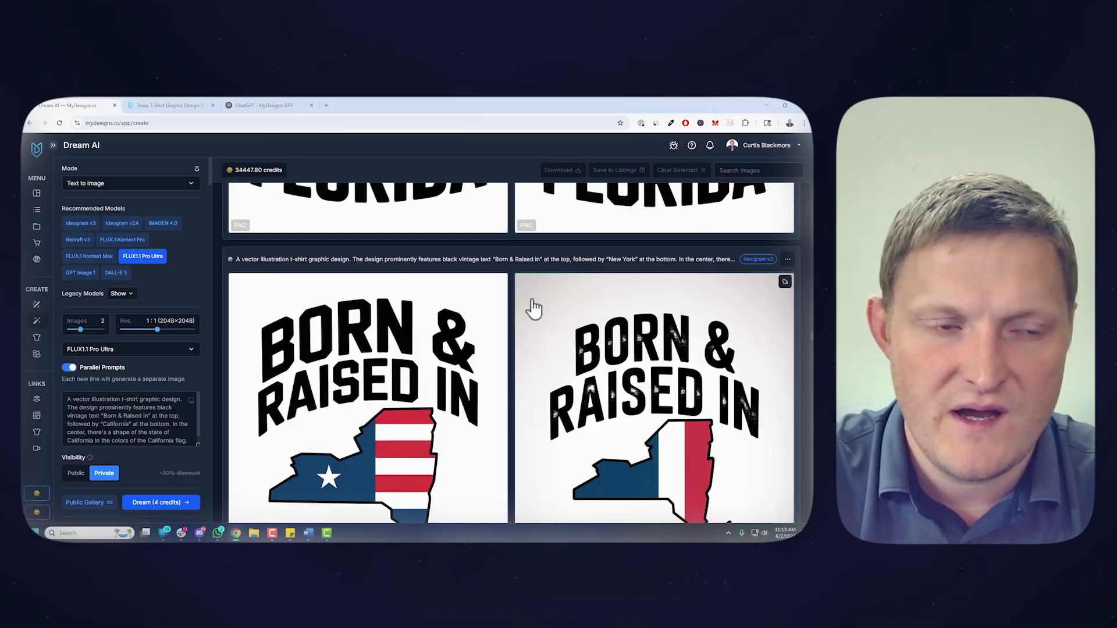
{"action": "scroll", "coordinate": [484, 297], "scroll_direction": "up", "scroll_amount": 3}
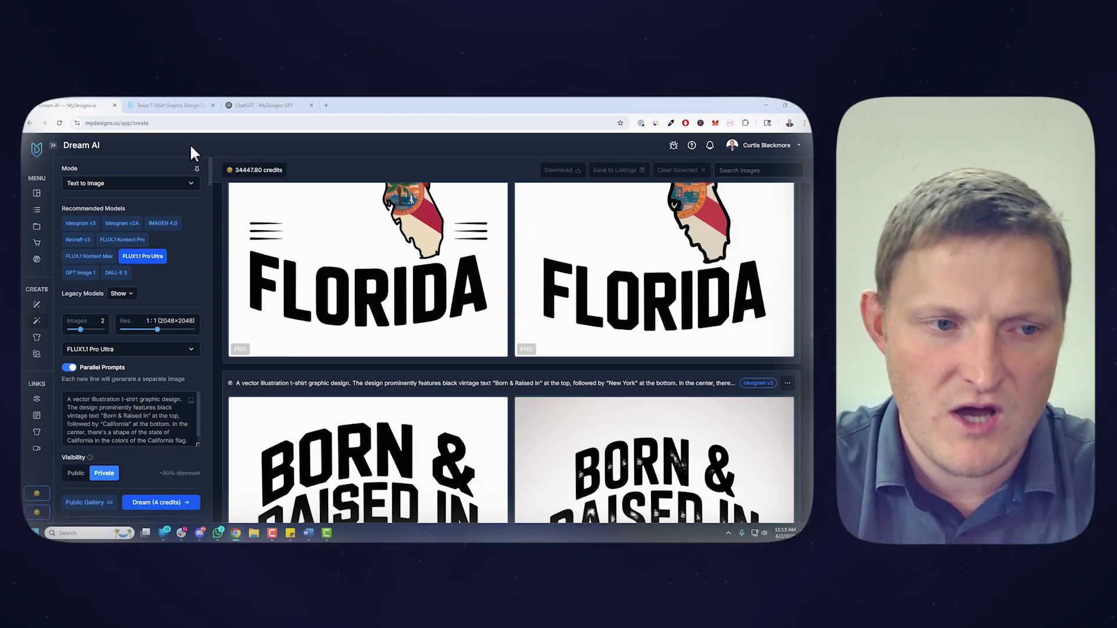
- Copy the prompt of the French Bulldog with Pink Roses design from the Favorites gallery
{"action": "left_click", "coordinate": [169, 106]}
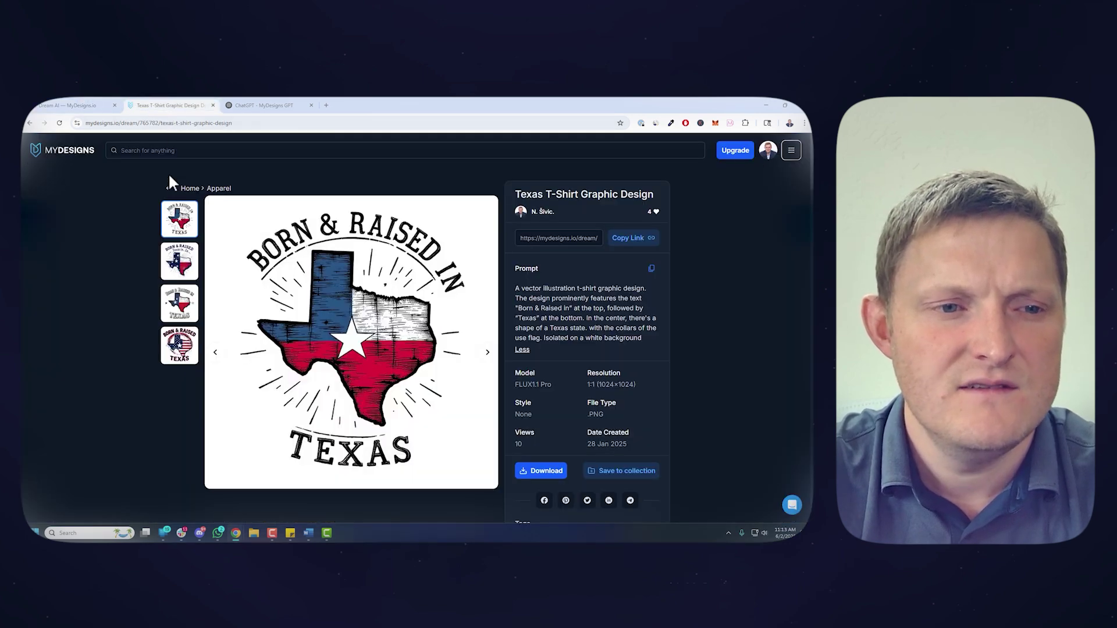
{"action": "left_click", "coordinate": [169, 178]}
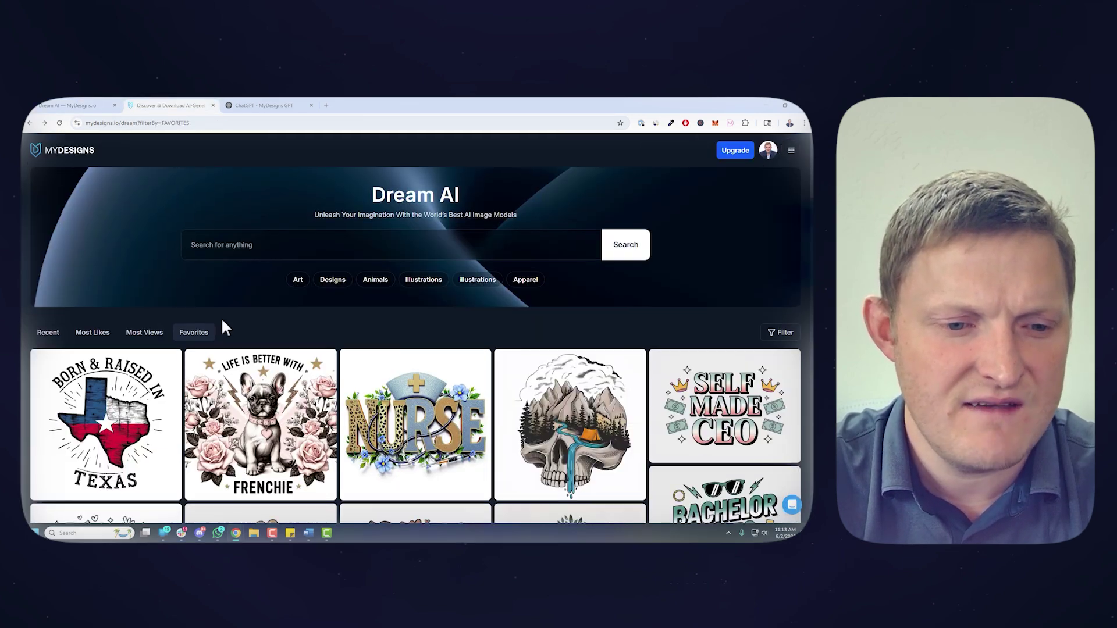
{"action": "scroll", "coordinate": [224, 326], "scroll_direction": "down", "scroll_amount": 3}
{"action": "left_click", "coordinate": [256, 303]}
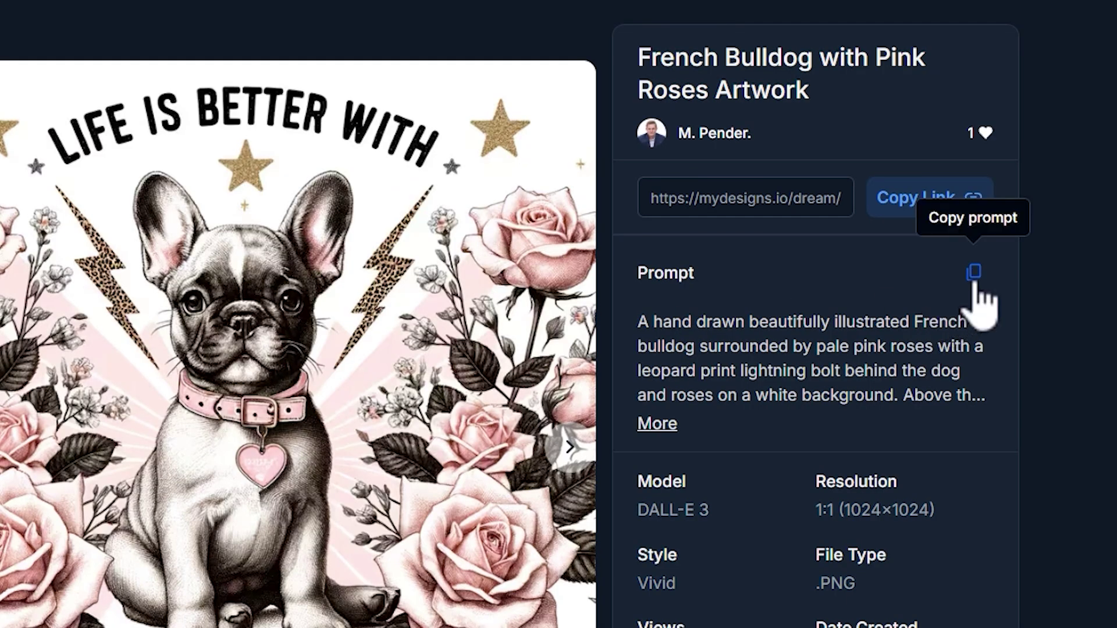
{"action": "scroll", "coordinate": [636, 511], "scroll_direction": "down", "scroll_amount": 2}
{"action": "left_click_drag", "start_coordinate": [637, 372], "coordinate": [773, 394]}
{"action": "left_click", "coordinate": [965, 207]}
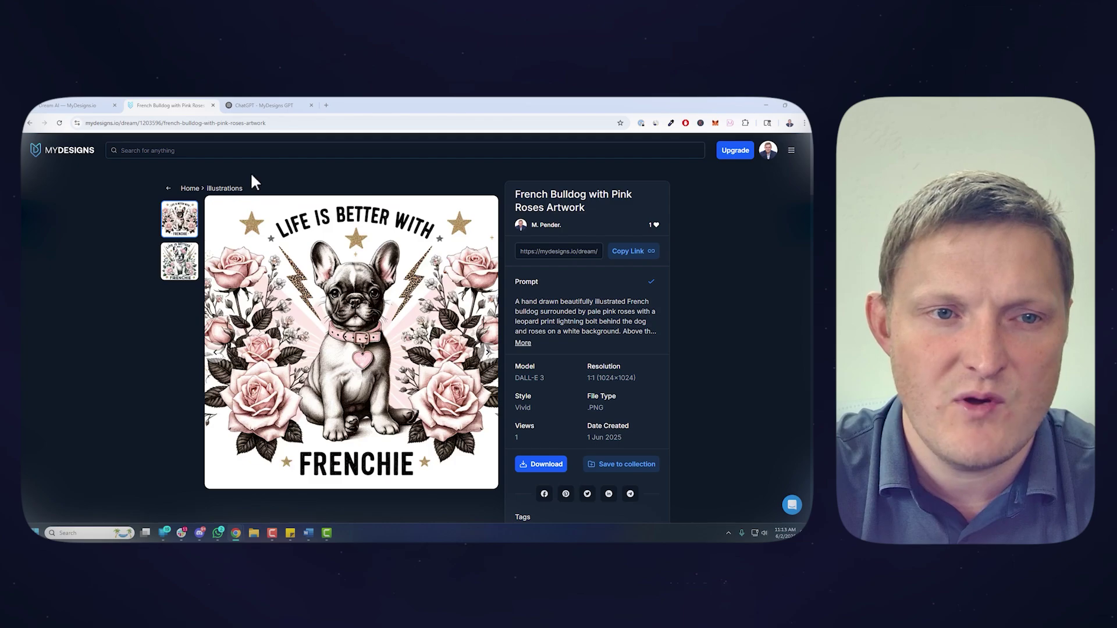
- Start a new MyDesigns GPT chat in ChatGPT
{"action": "left_click", "coordinate": [253, 108]}
{"action": "left_click", "coordinate": [93, 148]}
{"action": "left_click", "coordinate": [177, 64]}
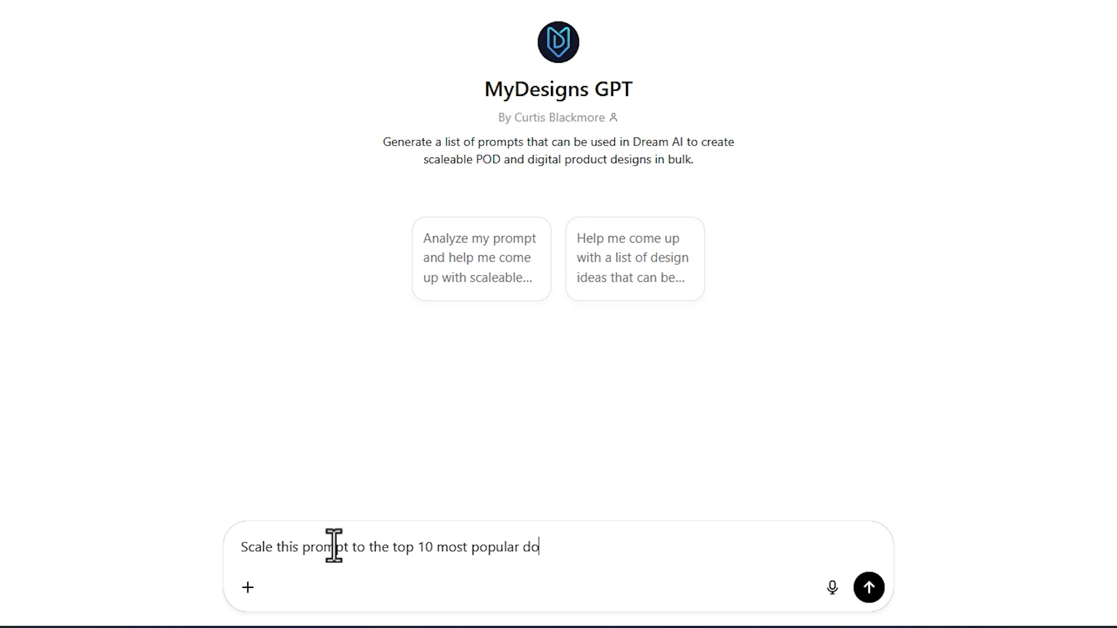
- Ask MyDesigns GPT to scale the pasted French bulldog prompt to the top 10 dog breeds
{"action": "type", "text": "s:"}
{"action": "key", "text": "shift+Return"}
{"action": "type", "text": "A hand drawn beautifully illustrated French bulldog surrounded by pale pink roses with a leopard print lightning bolt behind the dog and roses on a white background. Above the dog, there's a text that reads \"Life is Better with a Frenchie\" in a black retro font. The dog is sitting upright with a pastel pink collar and heart tag. Gold glitter retro stars accent the dog and floral design"}
{"action": "key", "text": "Return"}
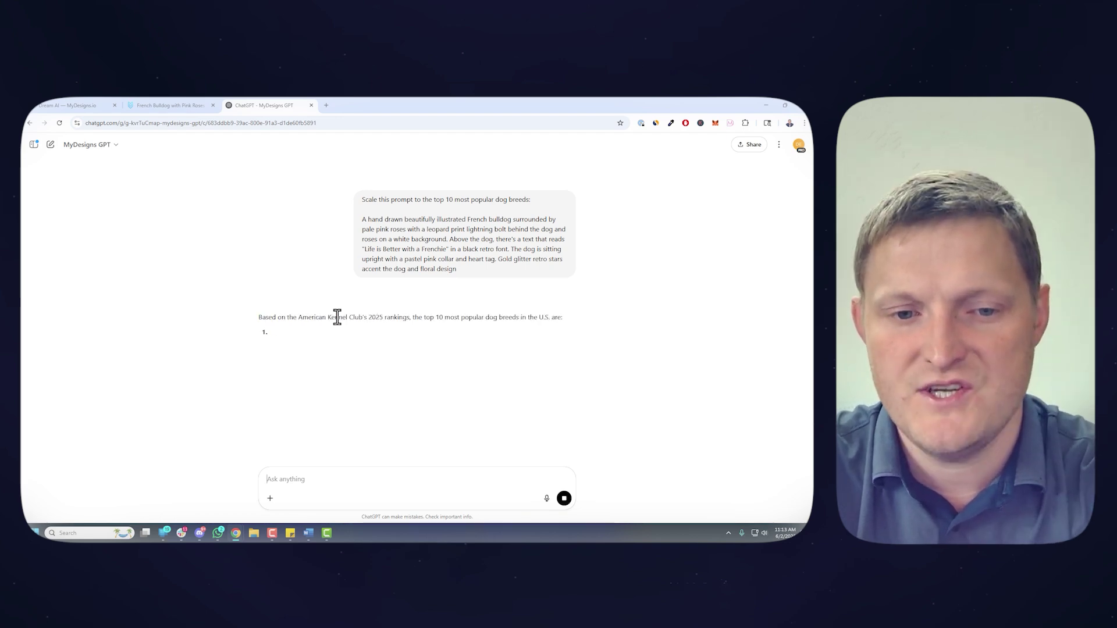
- Select all the returned breed prompts and return to the Dream AI create page
{"action": "scroll", "coordinate": [384, 344], "scroll_direction": "down", "scroll_amount": 3}
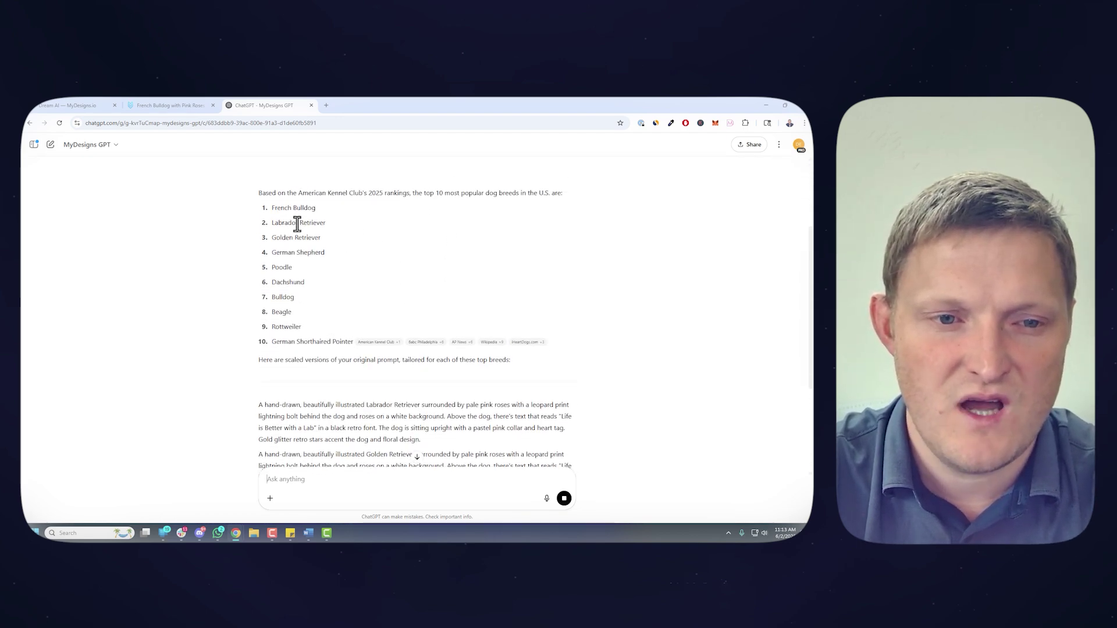
{"action": "scroll", "coordinate": [384, 256], "scroll_direction": "down", "scroll_amount": 3}
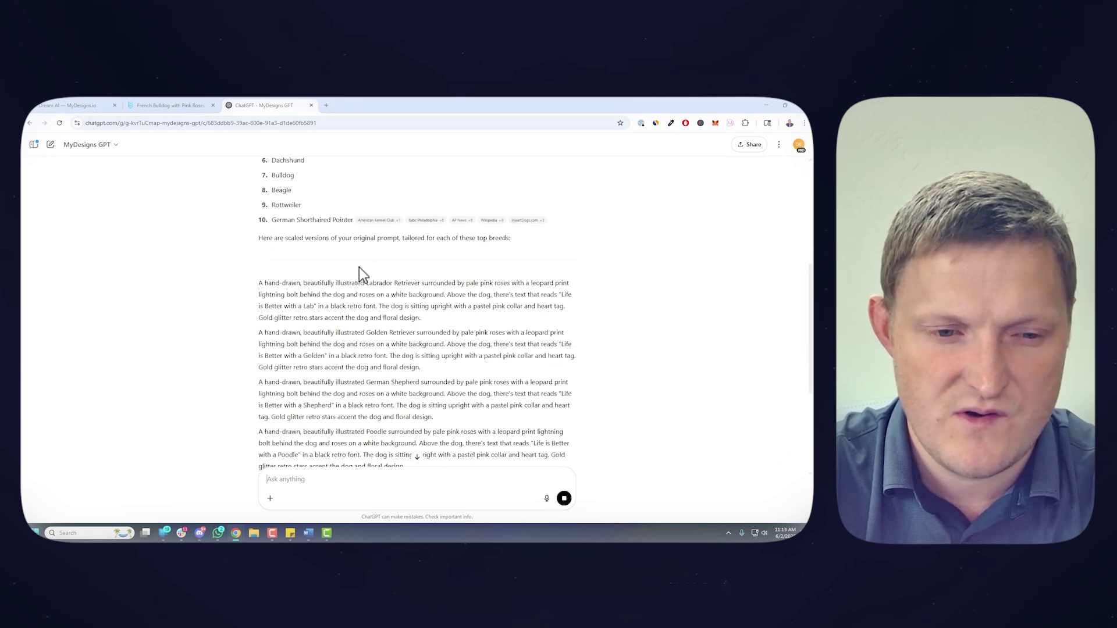
{"action": "scroll", "coordinate": [362, 271], "scroll_direction": "down", "scroll_amount": 1}
{"action": "scroll", "coordinate": [260, 297], "scroll_direction": "up", "scroll_amount": 3}
{"action": "left_click_drag", "start_coordinate": [294, 298], "coordinate": [504, 372]}
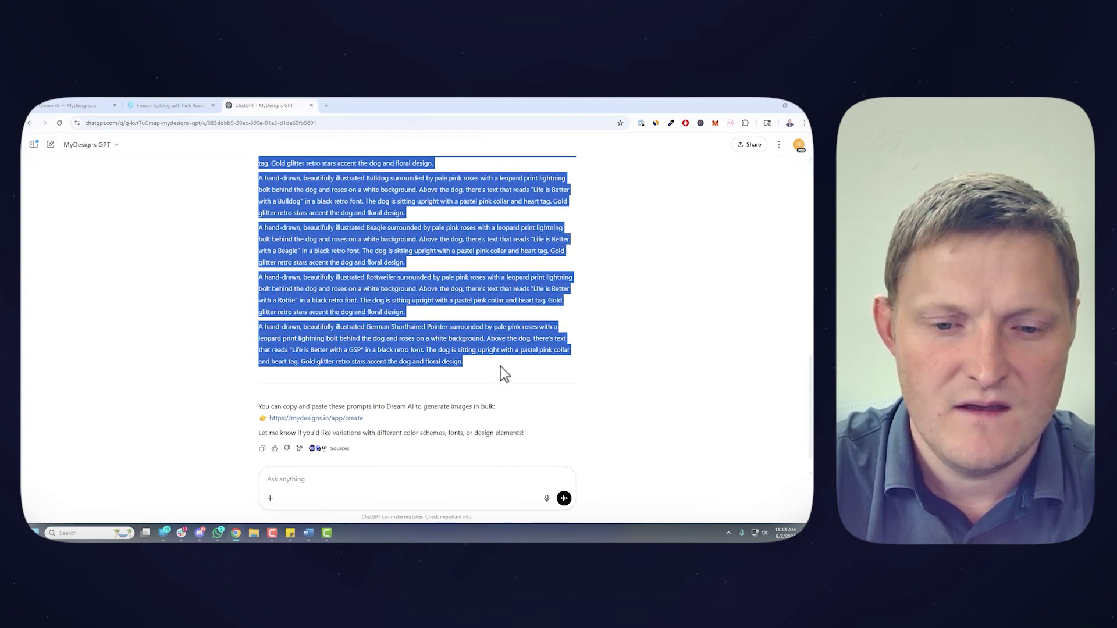
{"action": "left_click", "coordinate": [82, 111]}
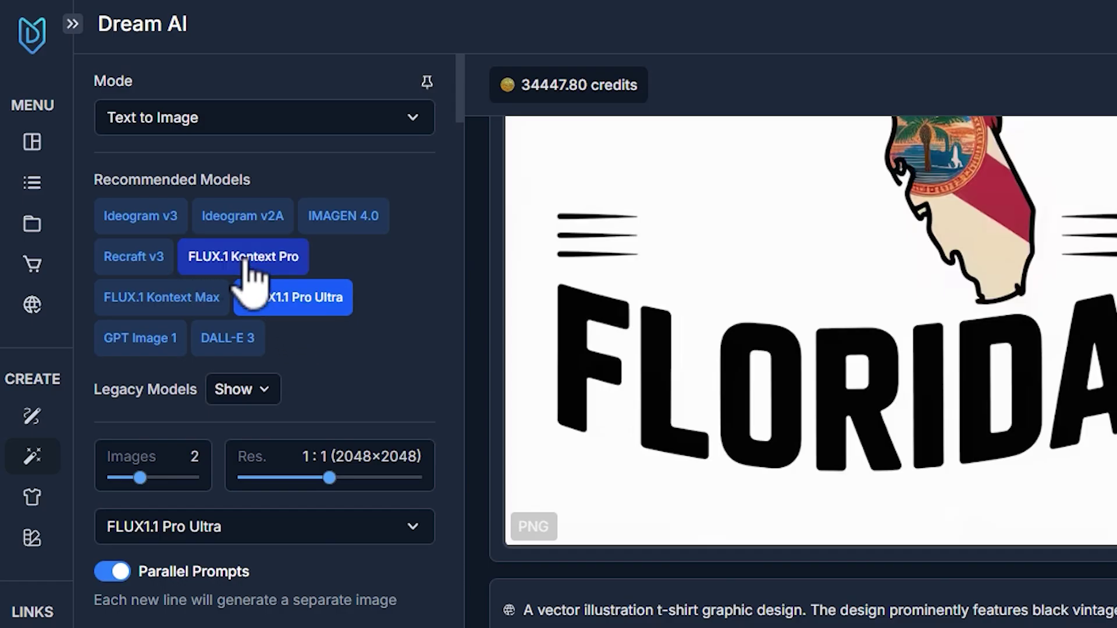
- Generate public designs from the pasted breed prompts using FLUX.1 Kontext Pro
{"action": "left_click", "coordinate": [124, 240]}
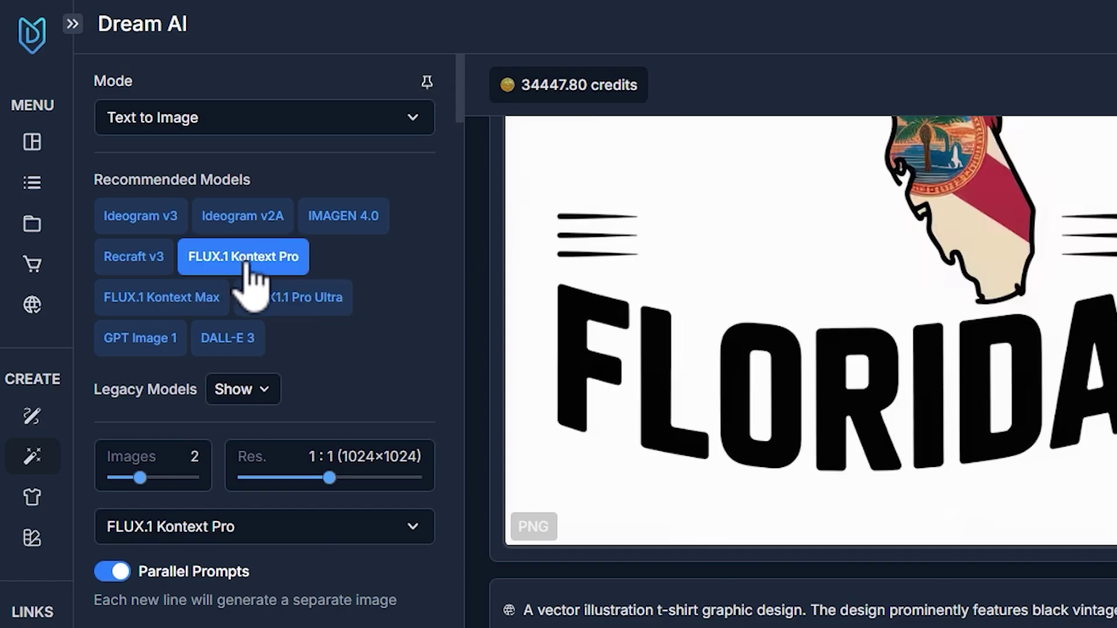
{"action": "triple_click", "coordinate": [134, 414]}
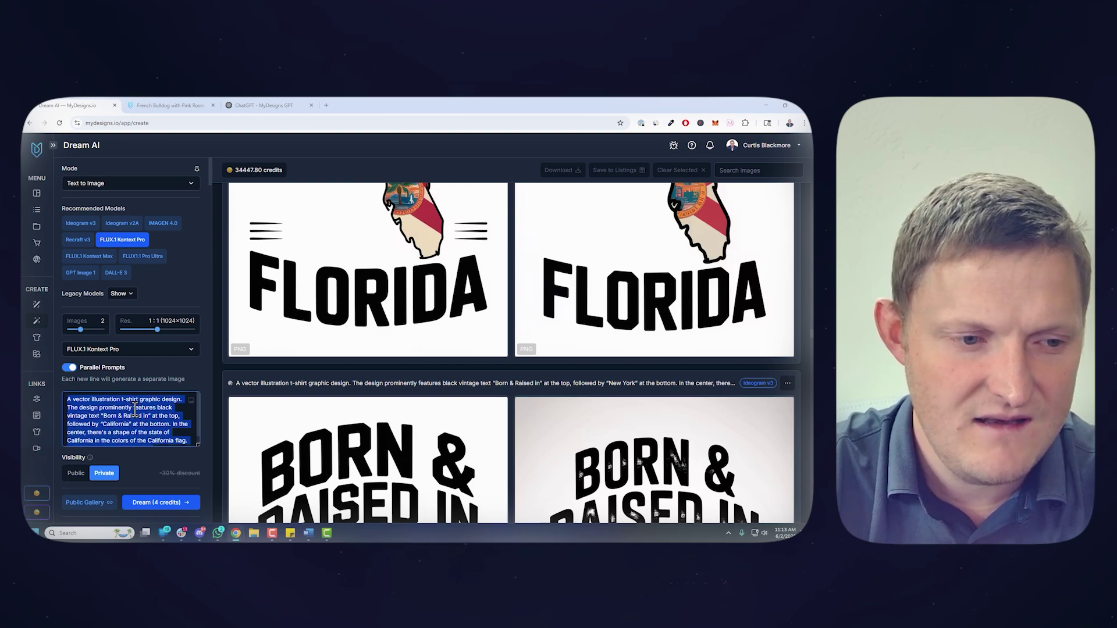
{"action": "key", "text": "ctrl+v"}
{"action": "scroll", "coordinate": [131, 429], "scroll_direction": "up", "scroll_amount": 1}
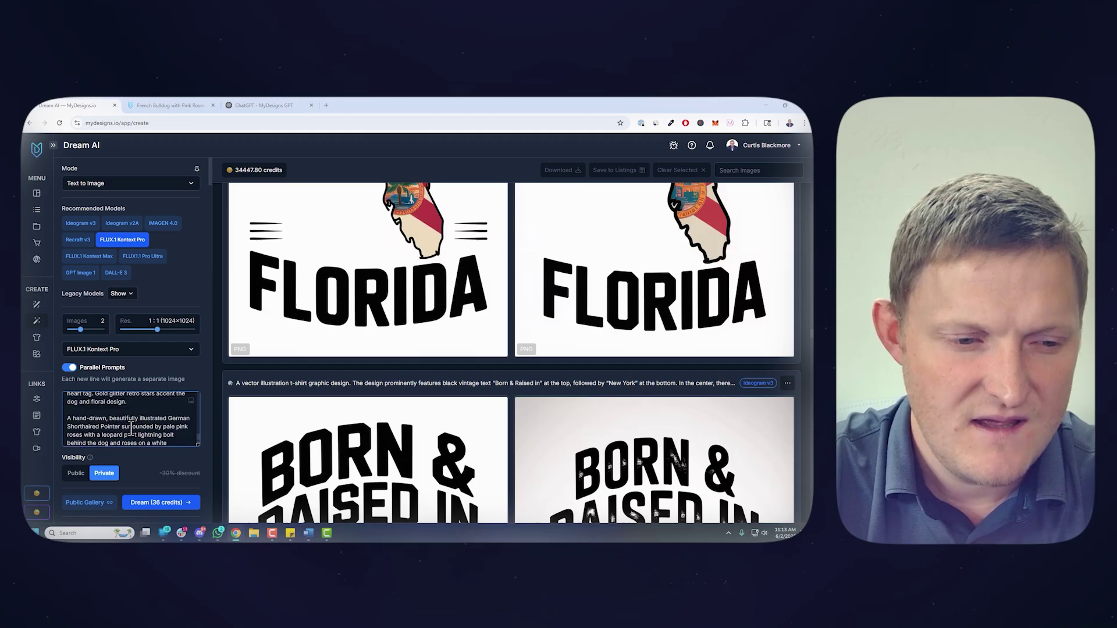
{"action": "left_click", "coordinate": [76, 473]}
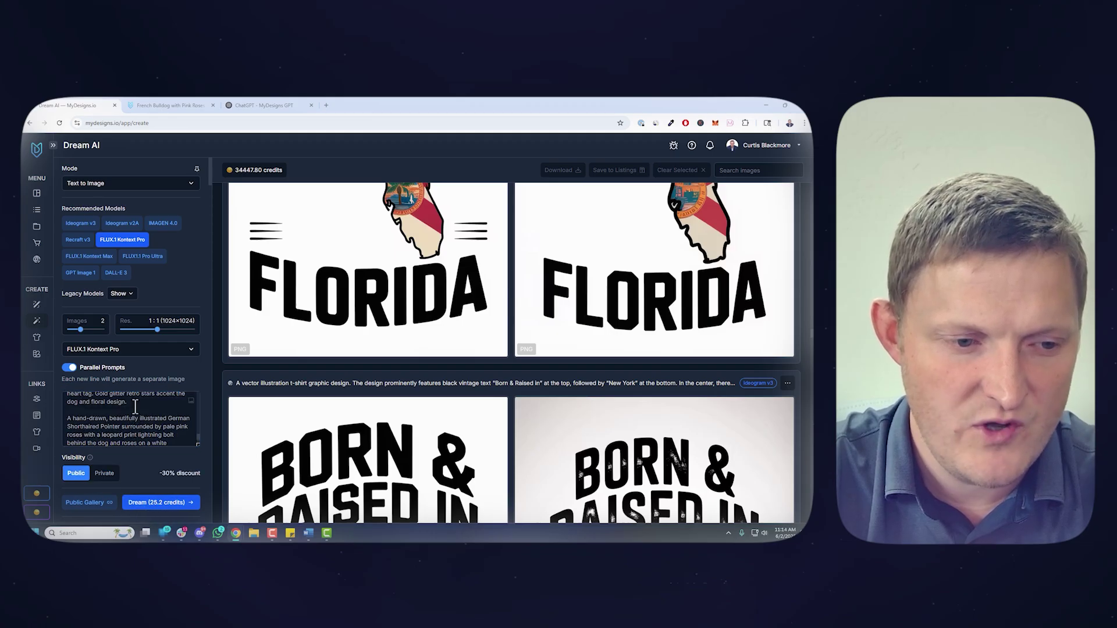
{"action": "left_click", "coordinate": [170, 502]}
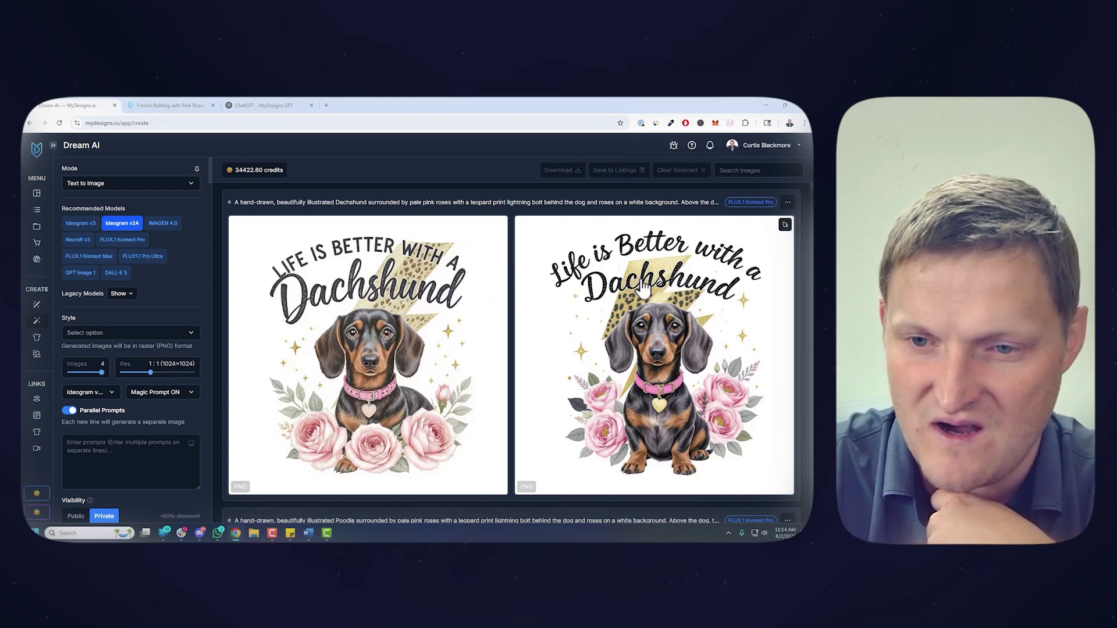
{"action": "scroll", "coordinate": [747, 271], "scroll_direction": "down", "scroll_amount": 5}
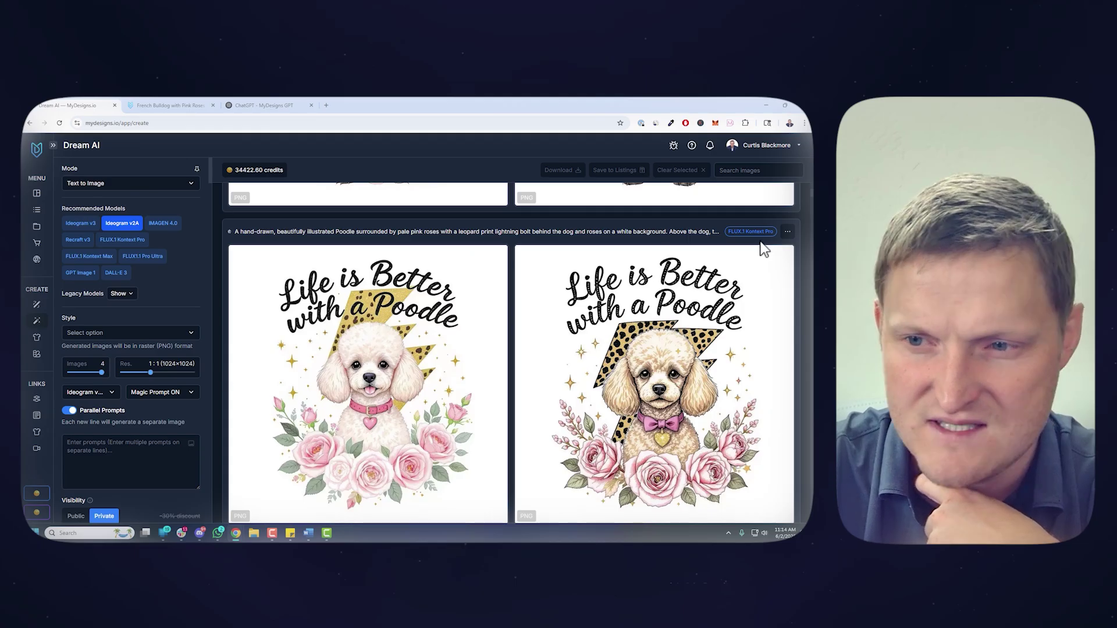
{"action": "mouse_move", "coordinate": [742, 236]}
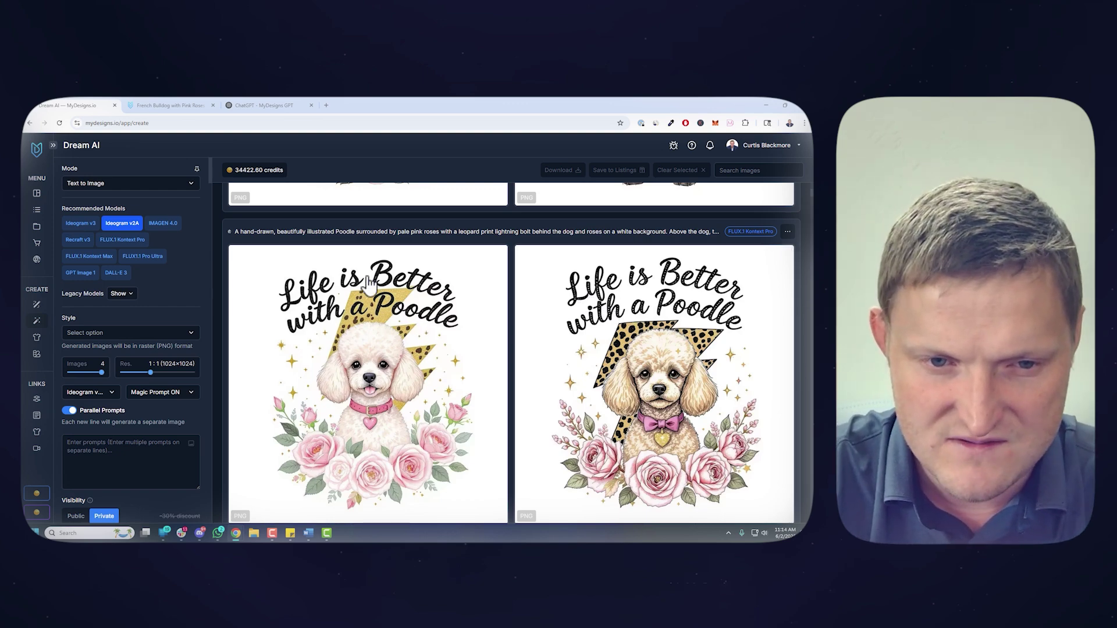
{"action": "scroll", "coordinate": [618, 289], "scroll_direction": "down", "scroll_amount": 5}
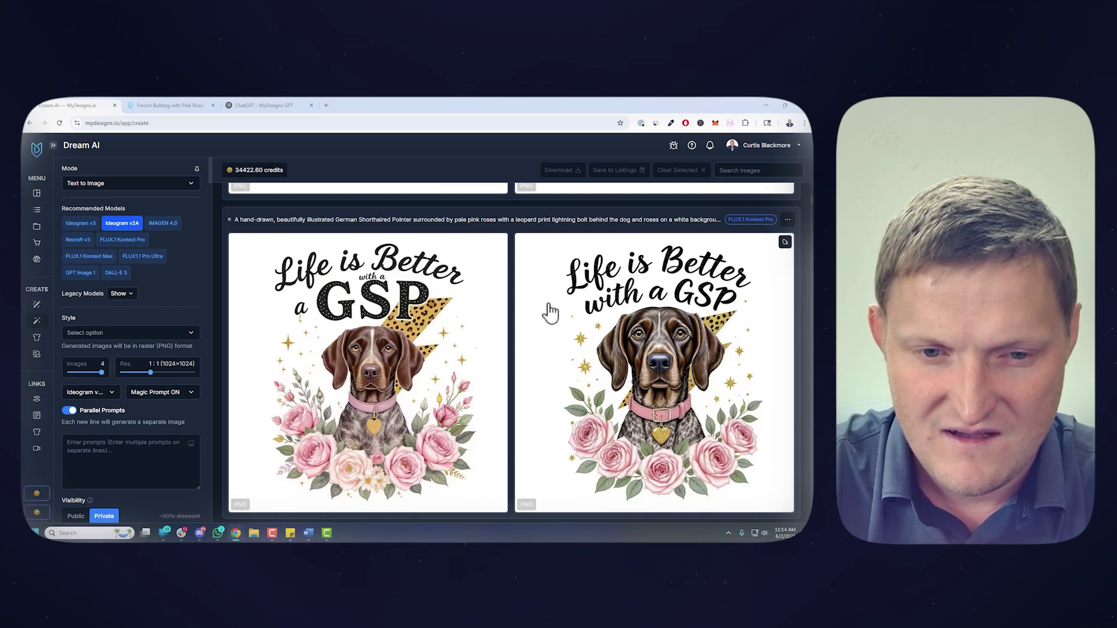
{"action": "scroll", "coordinate": [692, 305], "scroll_direction": "down", "scroll_amount": 5}
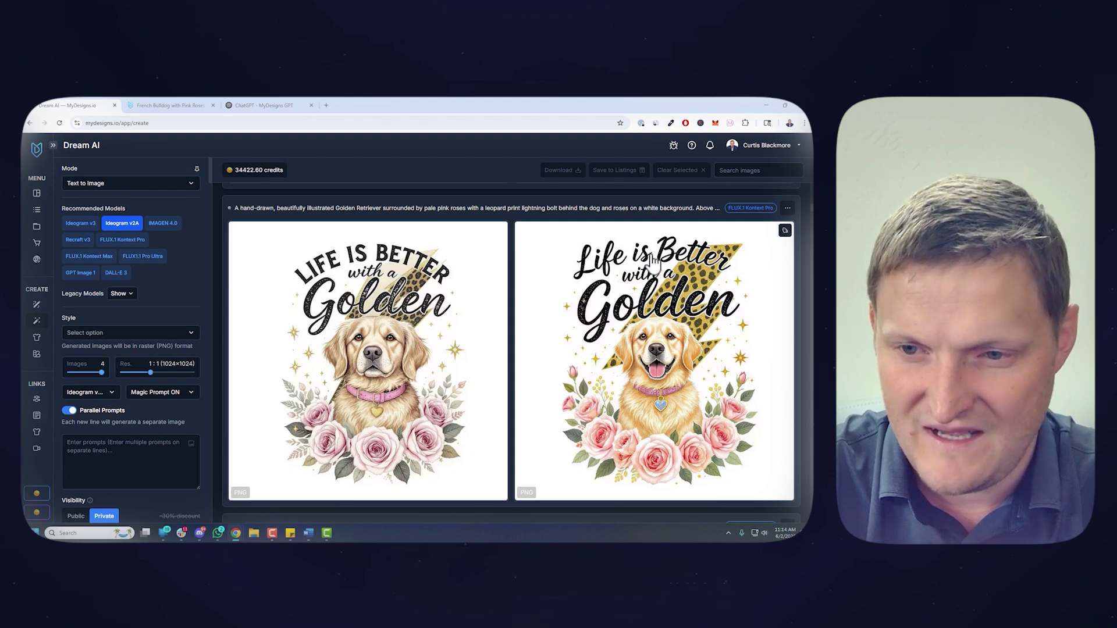
{"action": "scroll", "coordinate": [656, 344], "scroll_direction": "down", "scroll_amount": 5}
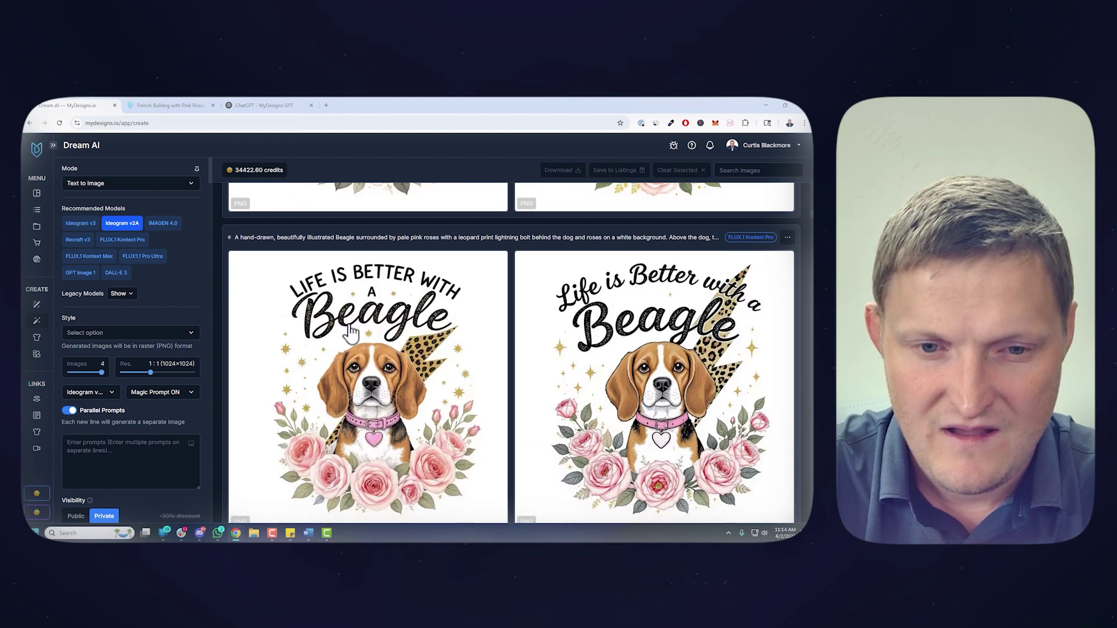
{"action": "scroll", "coordinate": [634, 332], "scroll_direction": "down", "scroll_amount": 5}
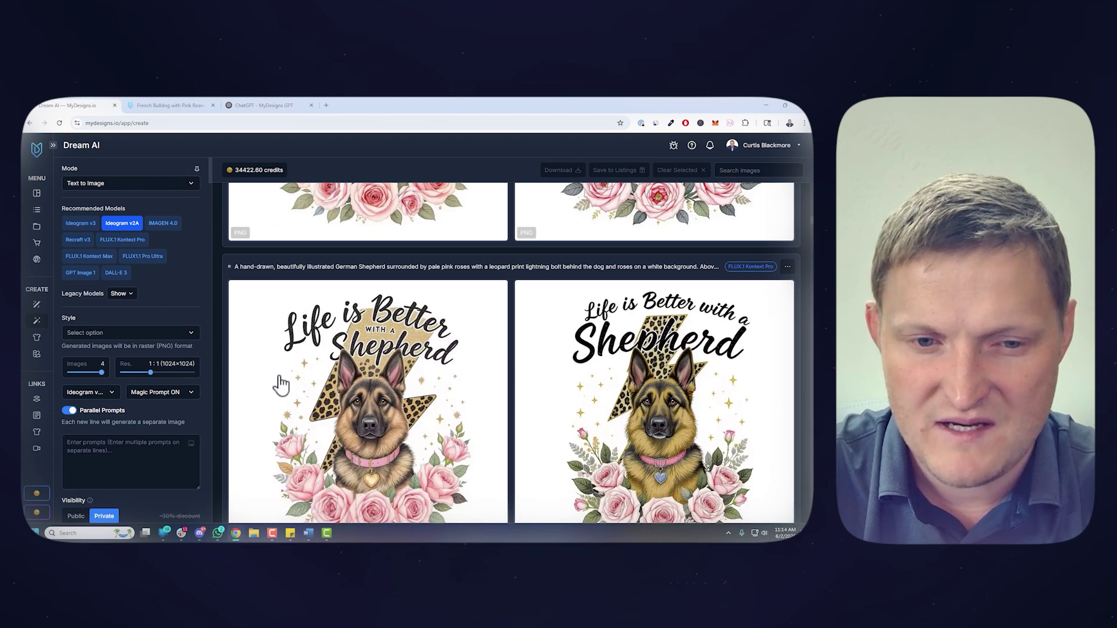
{"action": "scroll", "coordinate": [655, 354], "scroll_direction": "down", "scroll_amount": 5}
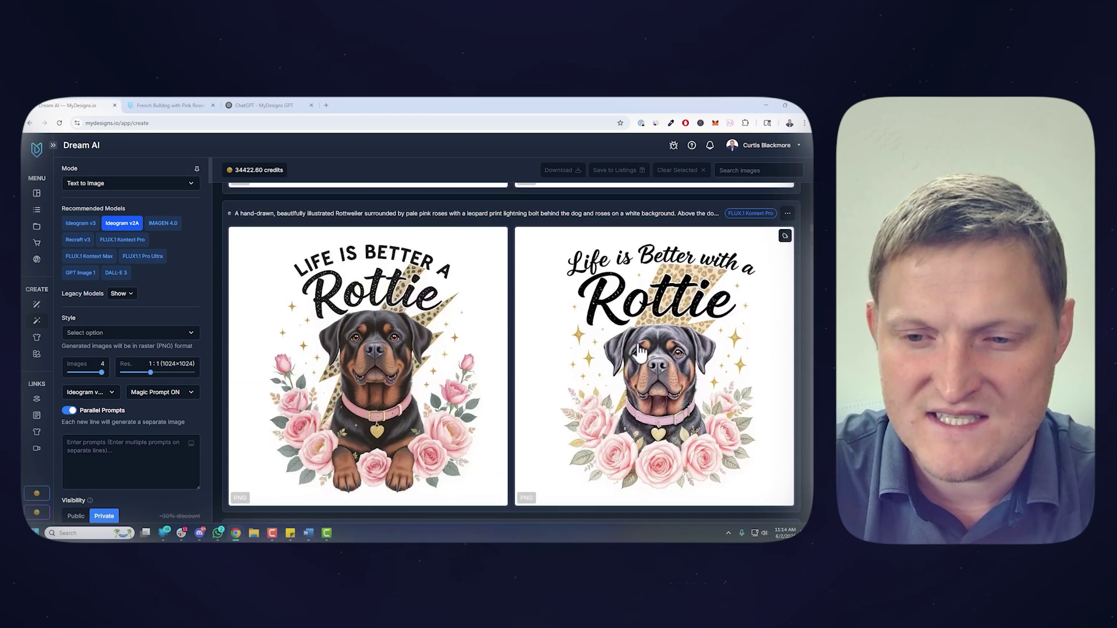
{"action": "scroll", "coordinate": [640, 354], "scroll_direction": "down", "scroll_amount": 5}
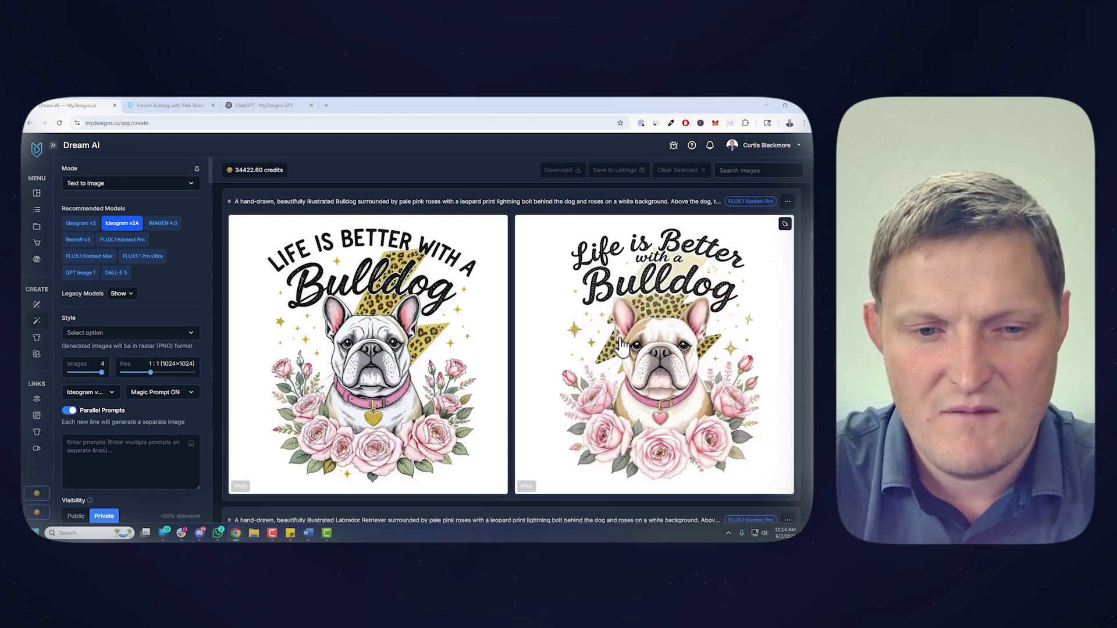
- Select five breed designs: both Bulldogs, right Labrador, right German Shepherd and left Beagle
{"action": "left_click", "coordinate": [371, 341]}
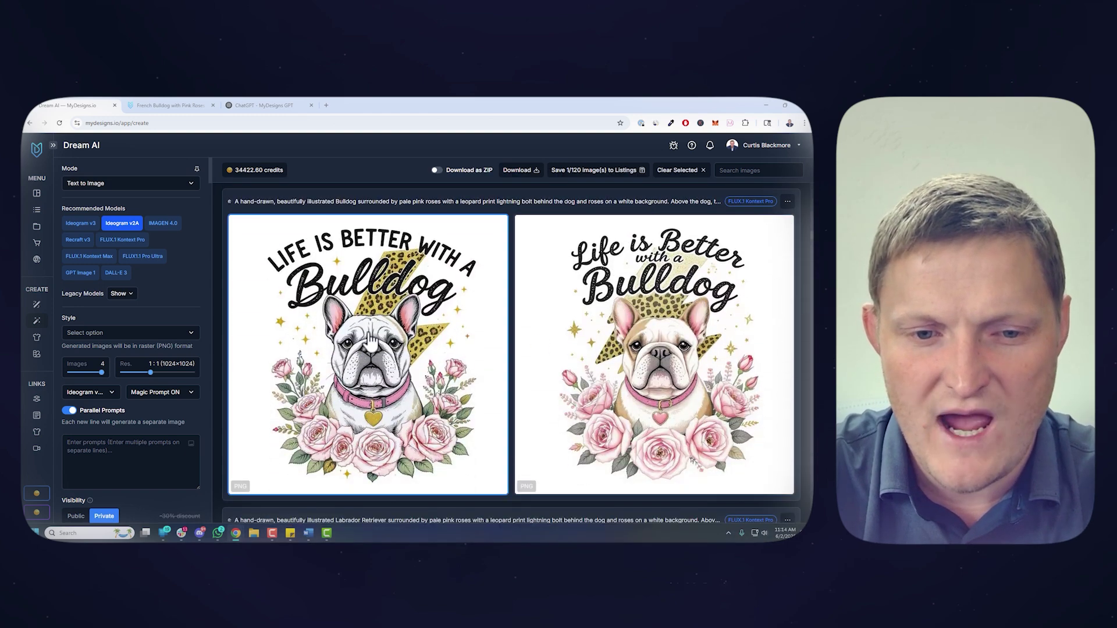
{"action": "left_click", "coordinate": [636, 343]}
{"action": "scroll", "coordinate": [616, 349], "scroll_direction": "down", "scroll_amount": 3}
{"action": "left_click", "coordinate": [593, 394]}
{"action": "scroll", "coordinate": [595, 372], "scroll_direction": "up", "scroll_amount": 4}
{"action": "scroll", "coordinate": [594, 365], "scroll_direction": "up", "scroll_amount": 10}
{"action": "left_click", "coordinate": [582, 351]}
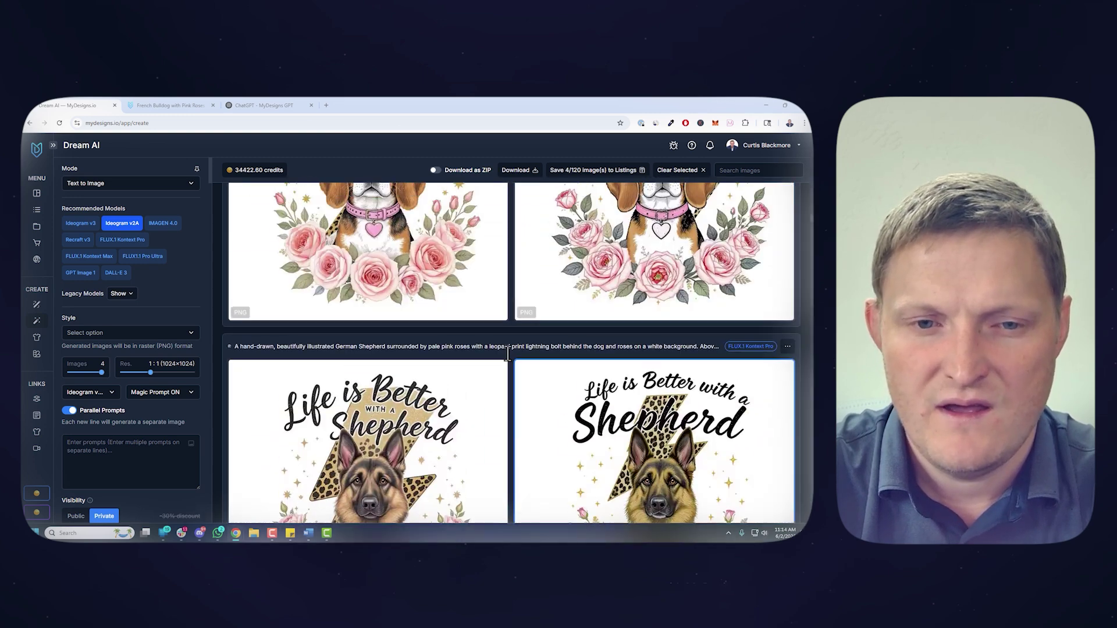
{"action": "scroll", "coordinate": [454, 352], "scroll_direction": "up", "scroll_amount": 3}
{"action": "left_click", "coordinate": [401, 352]}
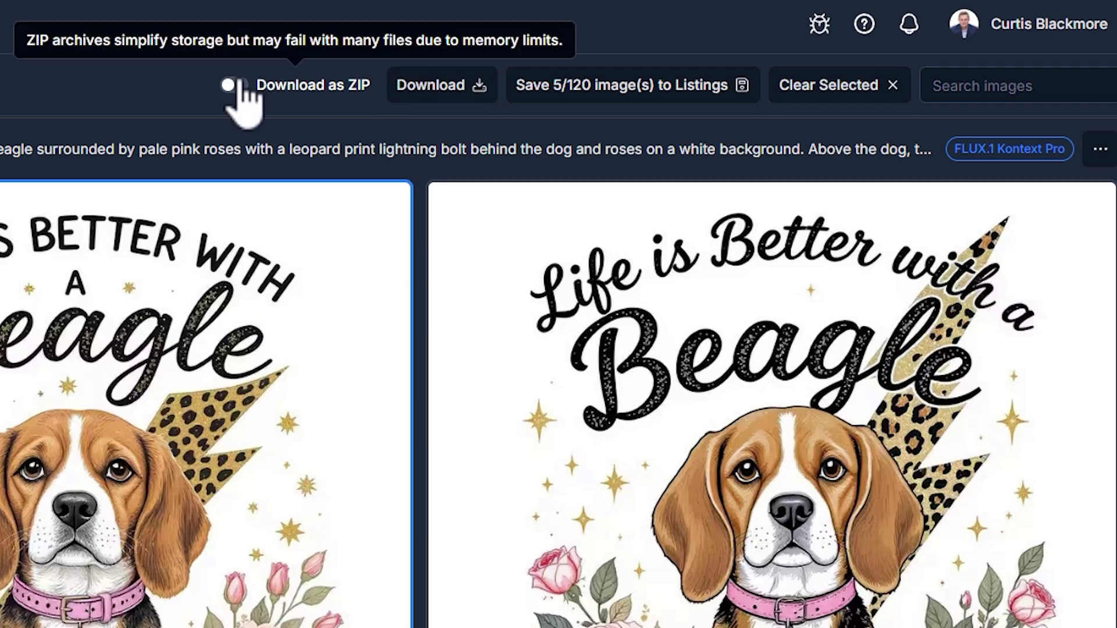
- Save the selection to listings with Download as ZIP on, then view Listings in Grid View
{"action": "left_click", "coordinate": [436, 170]}
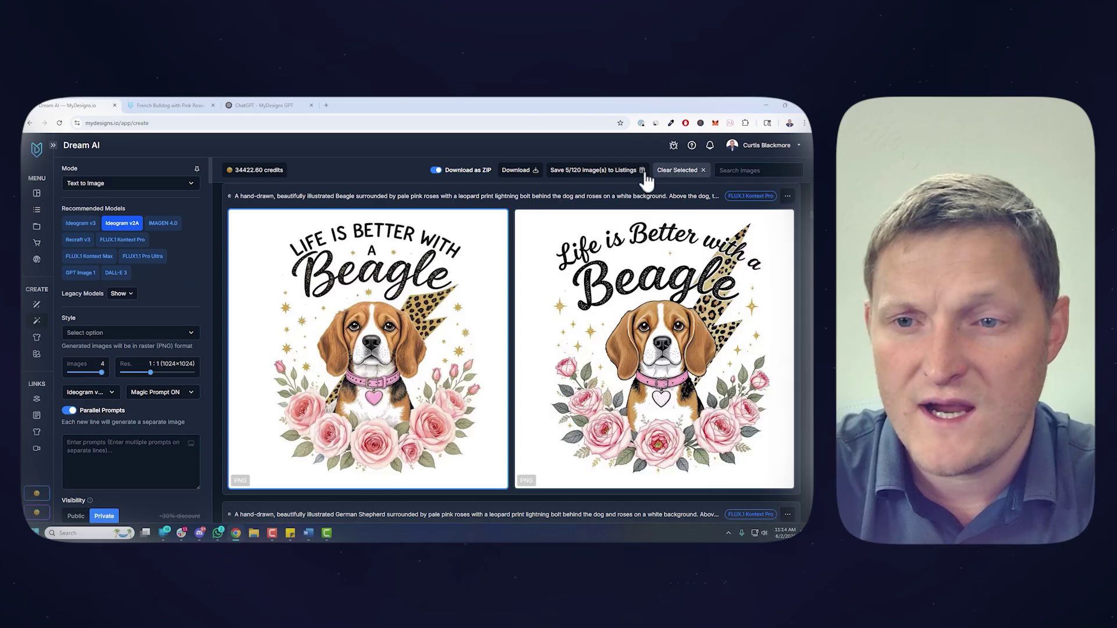
{"action": "left_click", "coordinate": [707, 87]}
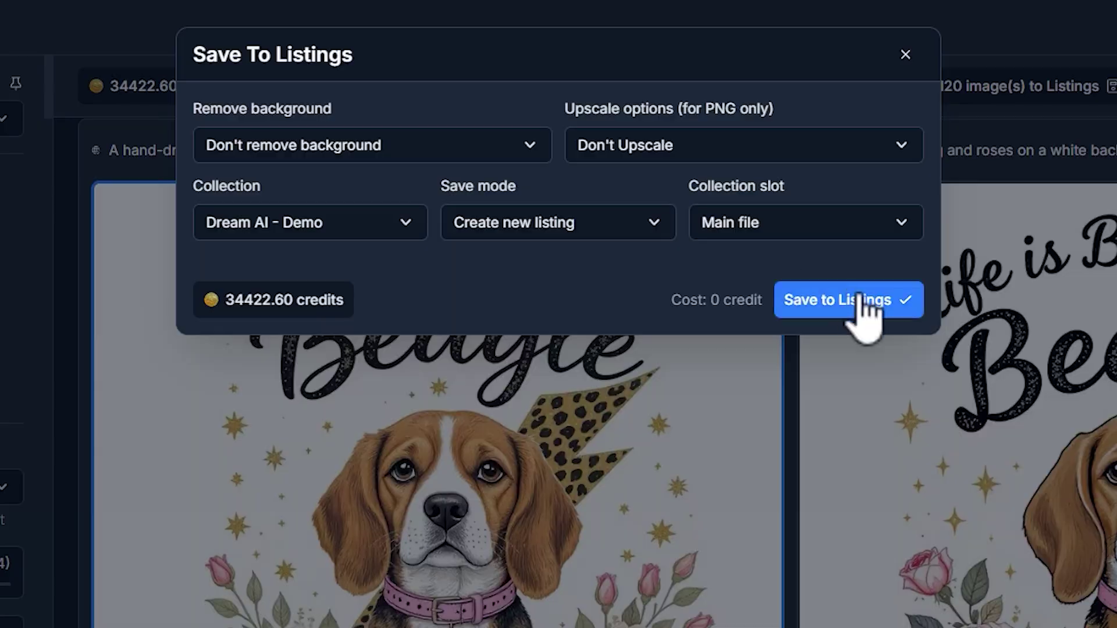
{"action": "left_click", "coordinate": [536, 257]}
{"action": "left_click", "coordinate": [448, 230]}
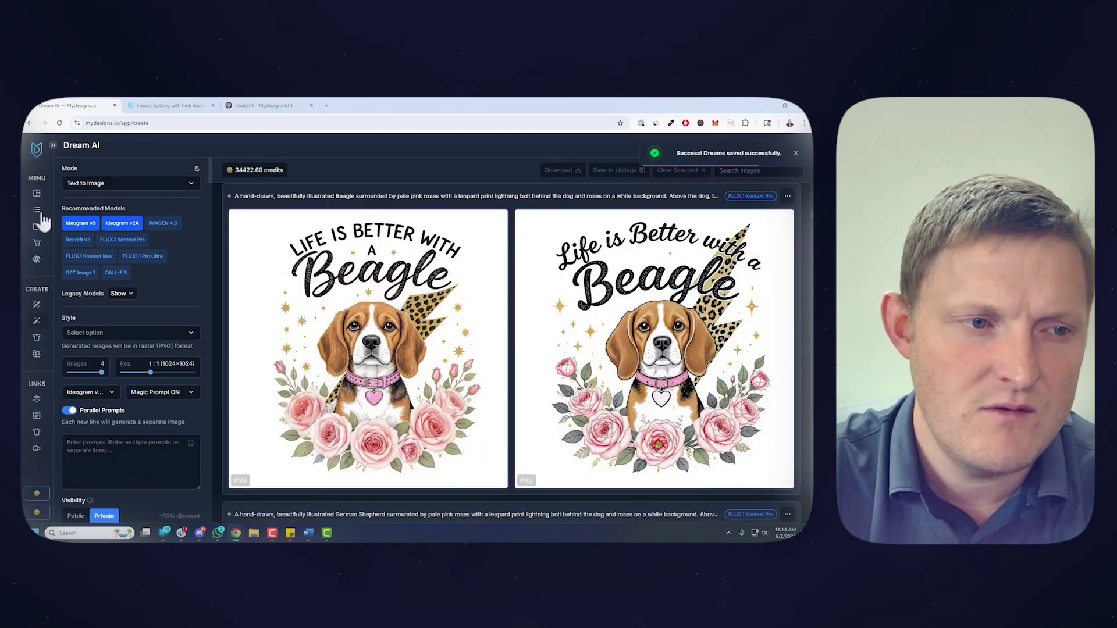
{"action": "left_click", "coordinate": [38, 211]}
{"action": "left_click", "coordinate": [220, 174]}
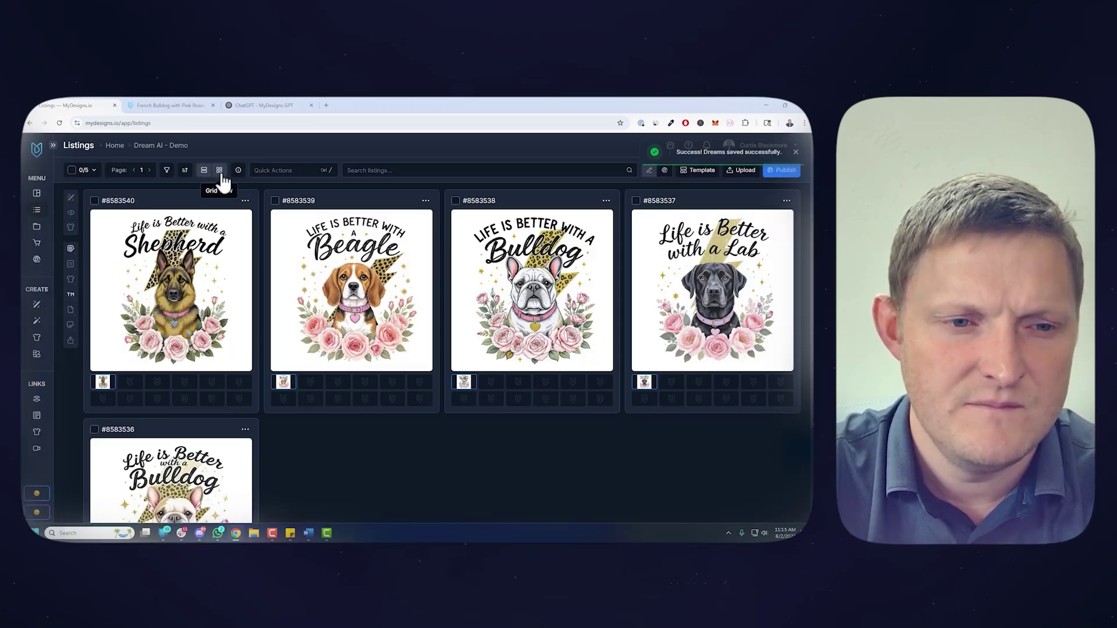